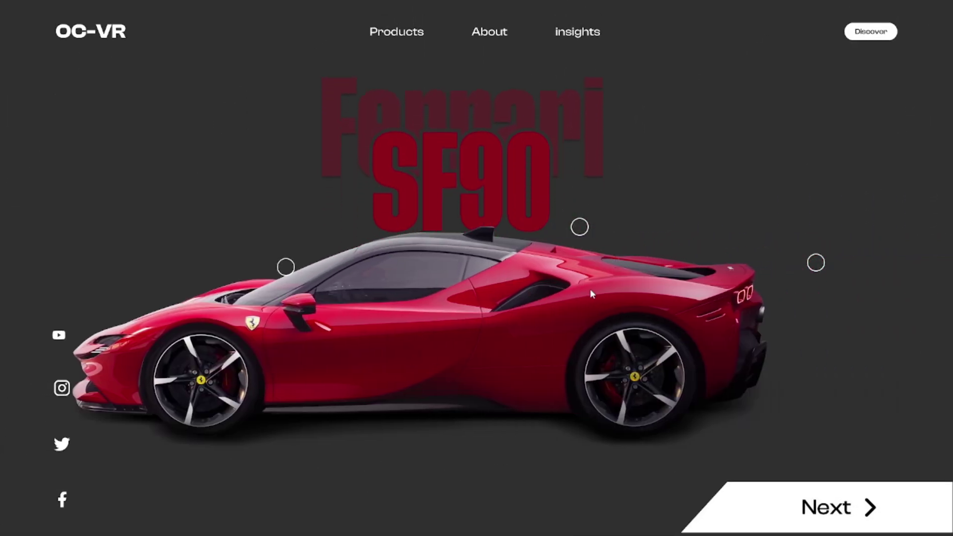
Advance the prototype through the Tesla Model 3 and Audi R8, then back to the Ferrari SF90.
{"action": "left_click", "coordinate": [870, 517]}
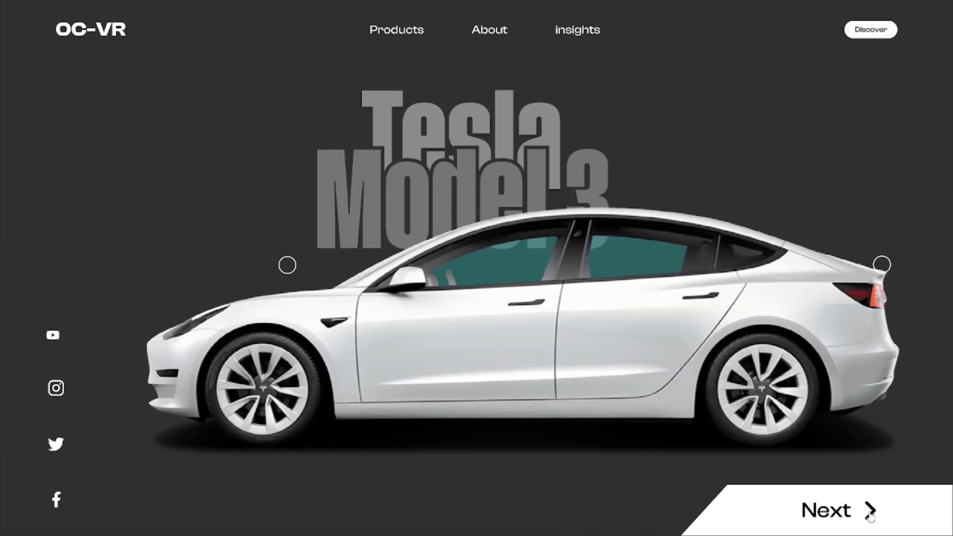
{"action": "left_click", "coordinate": [870, 517]}
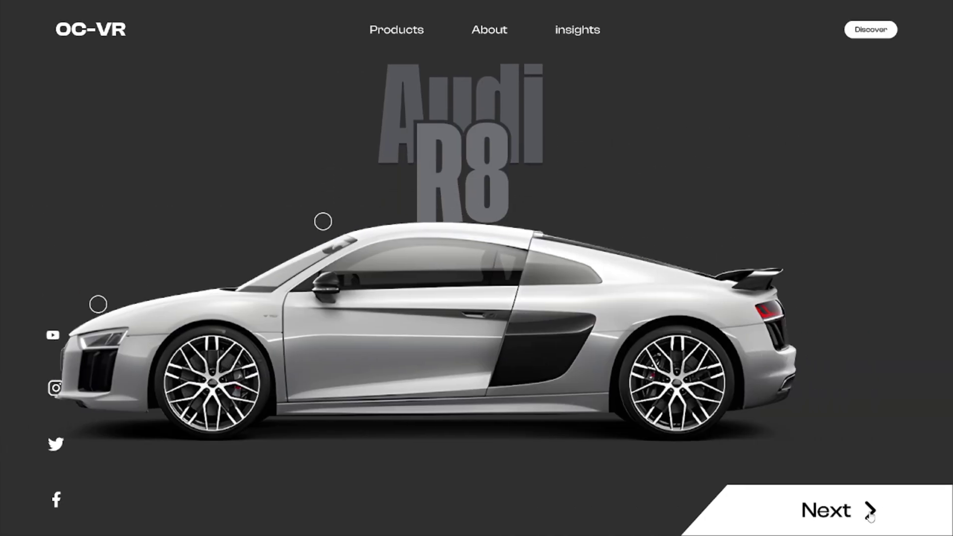
{"action": "left_click", "coordinate": [870, 516]}
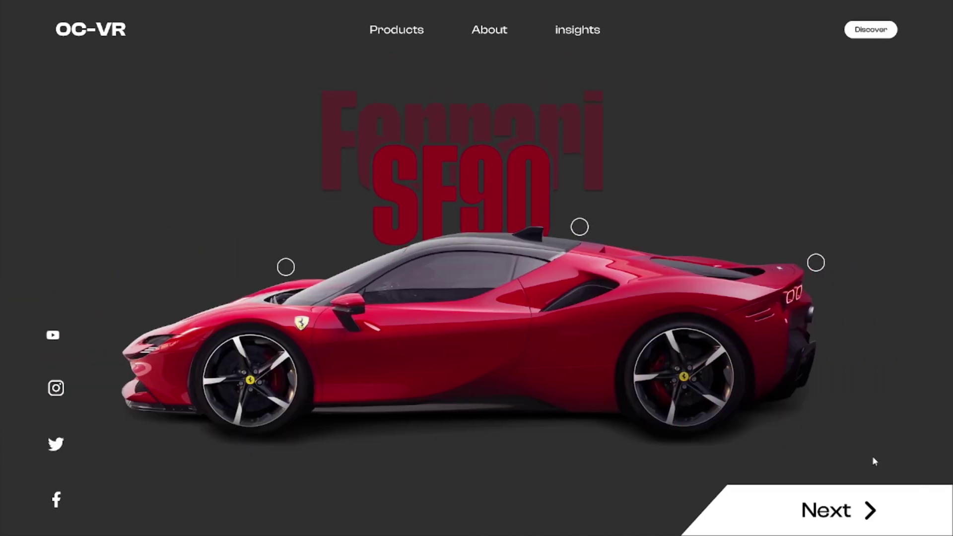
Open and close the Ferrari's interior, top and tail-light detail panels.
{"action": "left_click", "coordinate": [287, 269]}
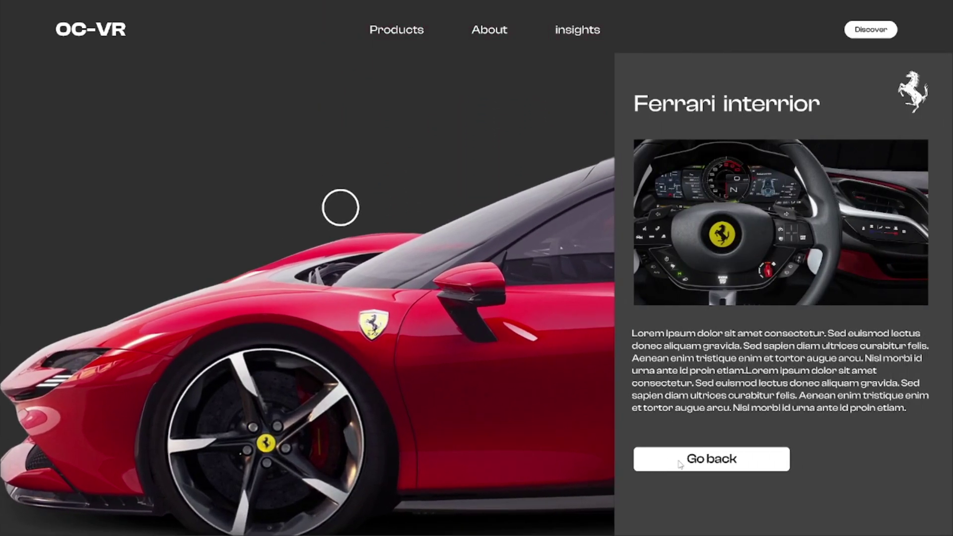
{"action": "left_click", "coordinate": [679, 461]}
{"action": "left_click", "coordinate": [584, 226]}
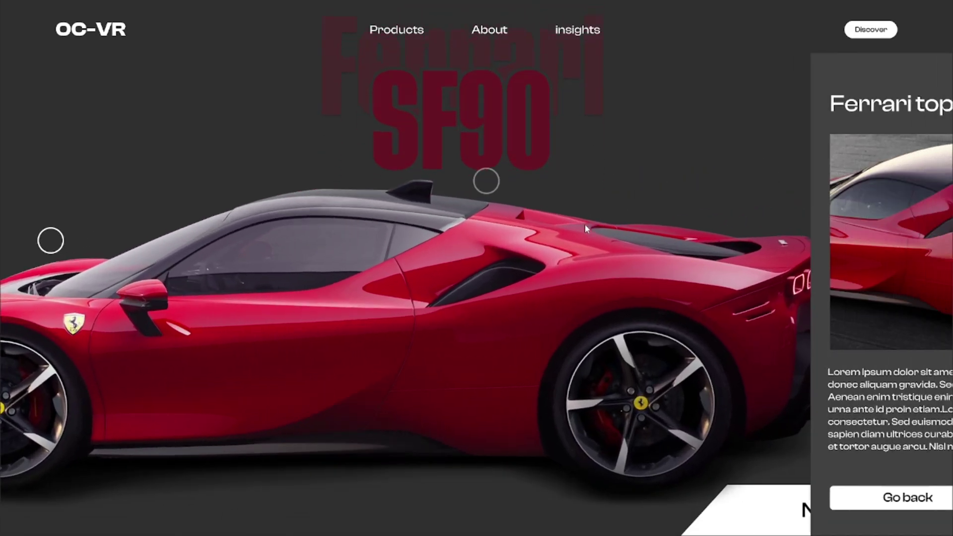
{"action": "left_click", "coordinate": [693, 499]}
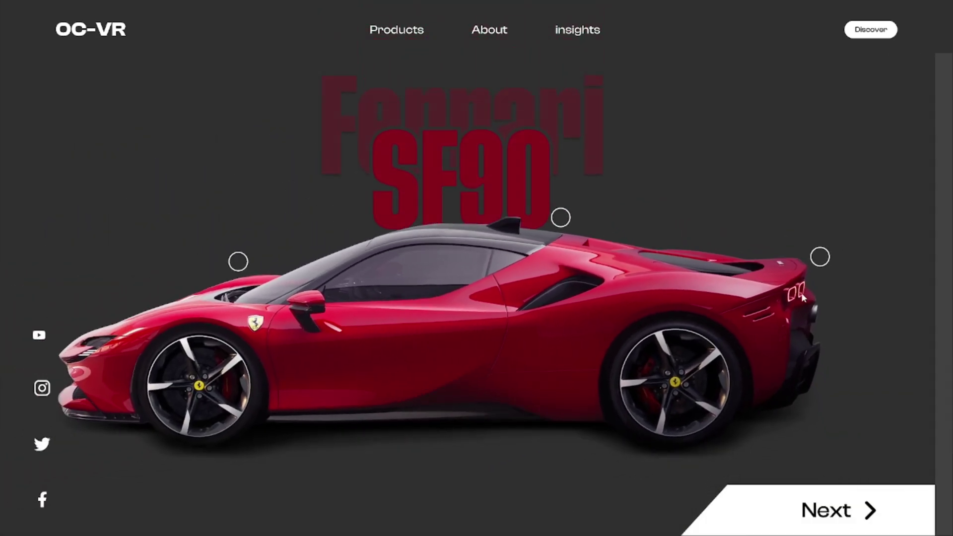
{"action": "left_click", "coordinate": [818, 263]}
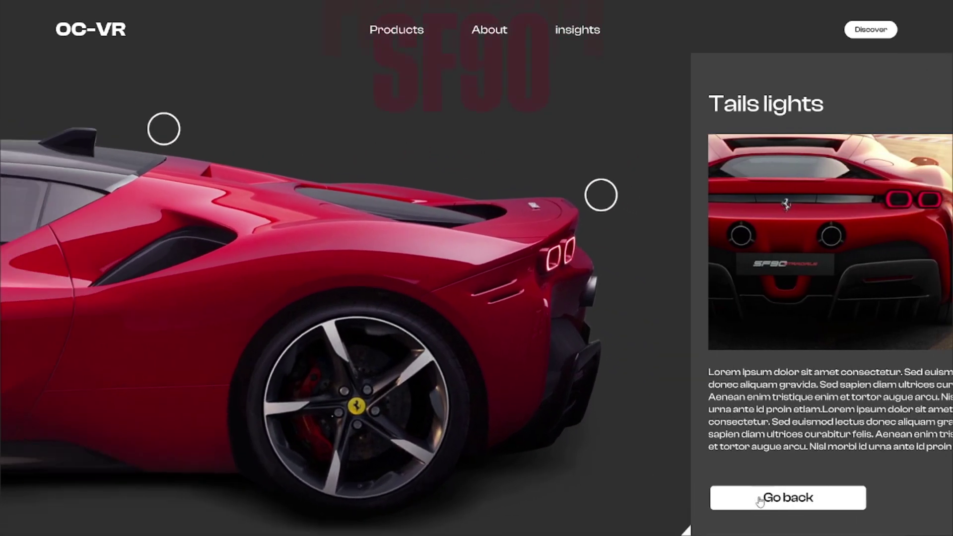
{"action": "left_click", "coordinate": [759, 502]}
Move to the Tesla Model 3, view its interior and back-light panels, then return to the editor.
{"action": "left_click", "coordinate": [783, 511]}
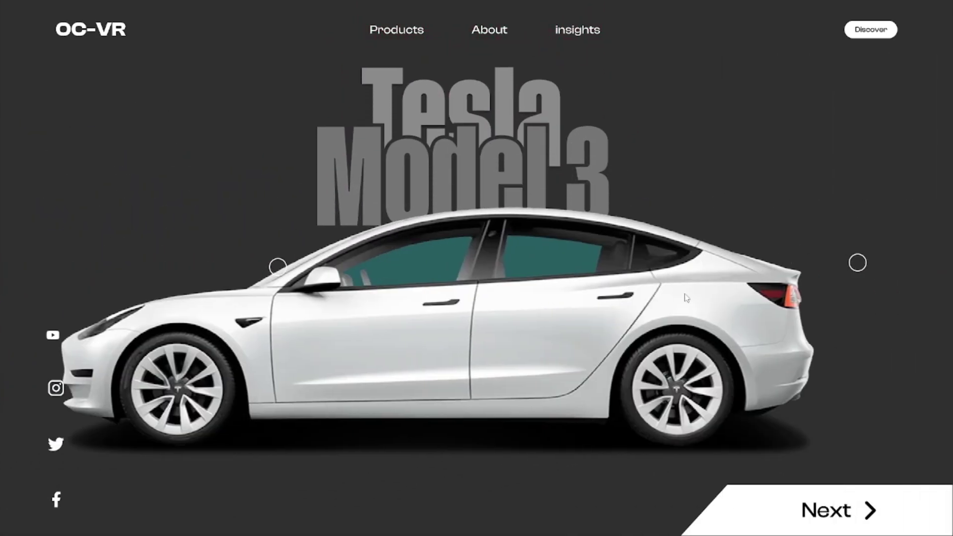
{"action": "left_click", "coordinate": [869, 260]}
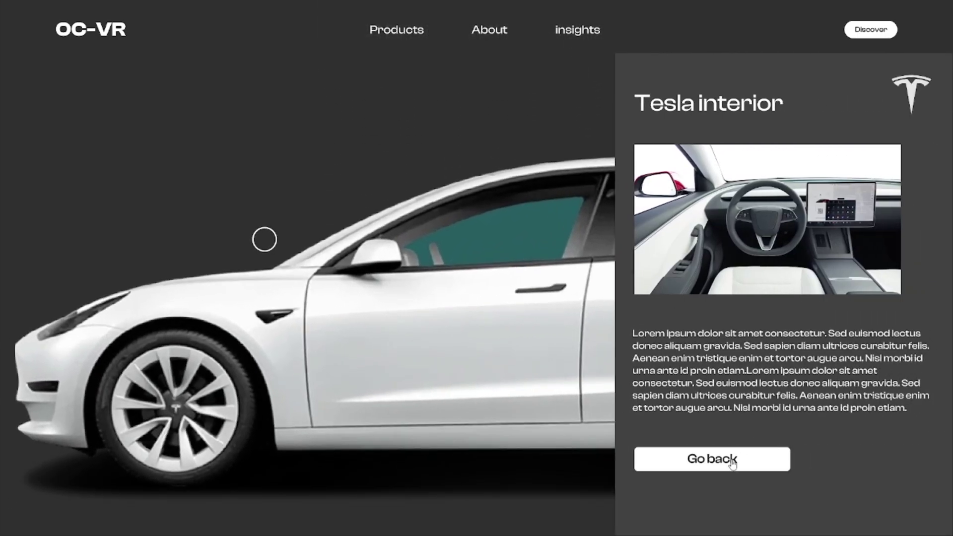
{"action": "left_click", "coordinate": [732, 461]}
{"action": "left_click", "coordinate": [896, 272]}
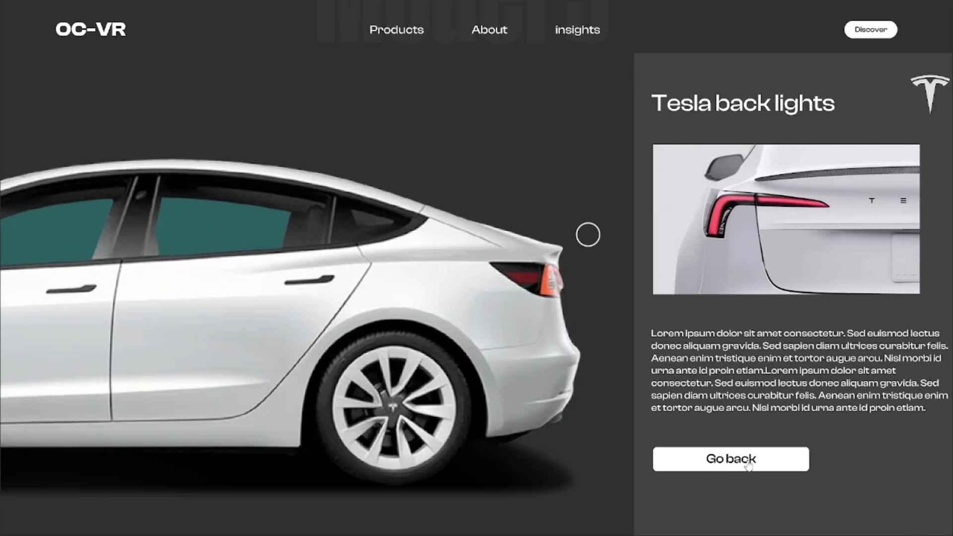
{"action": "left_click", "coordinate": [749, 462]}
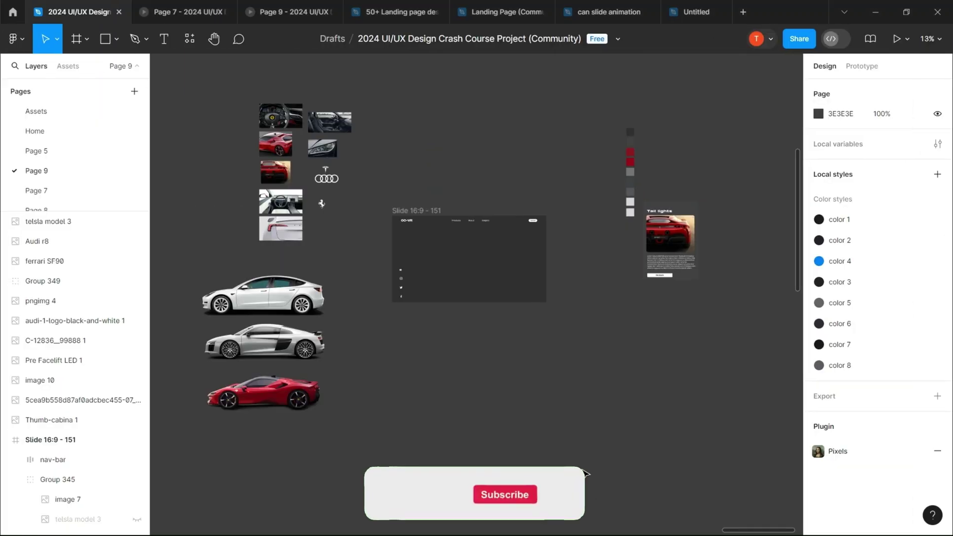
{"action": "scroll", "coordinate": [315, 177], "scroll_direction": "up", "scroll_amount": 10}
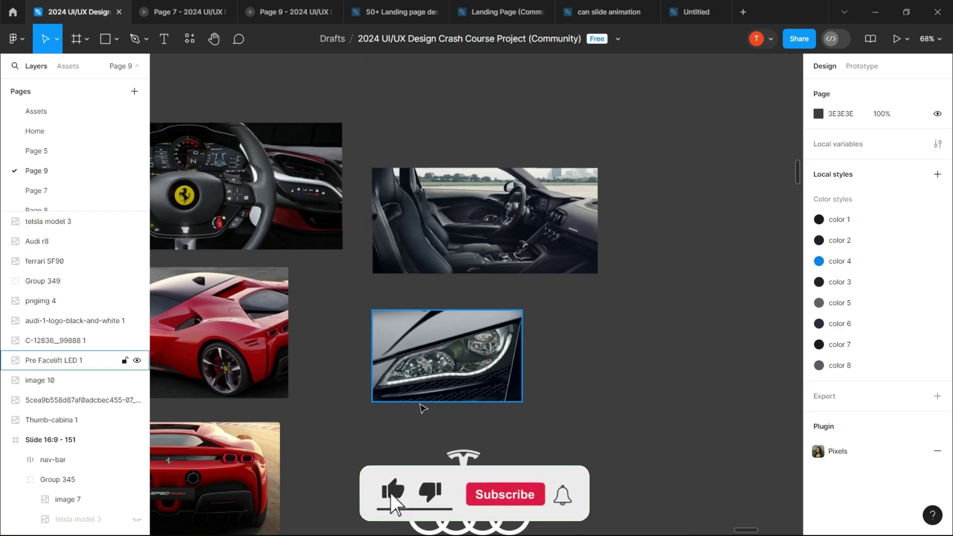
{"action": "scroll", "coordinate": [422, 406], "scroll_direction": "down", "scroll_amount": 10}
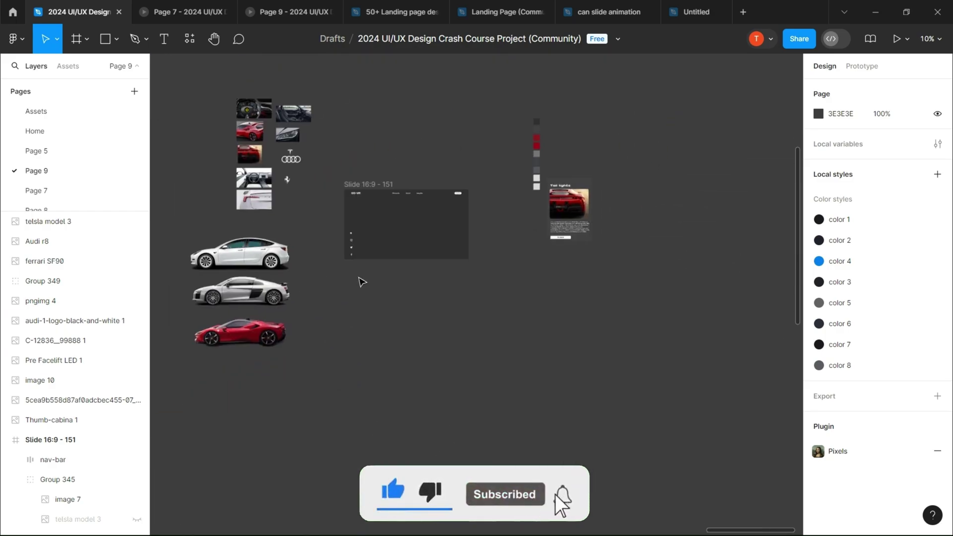
{"action": "scroll", "coordinate": [362, 282], "scroll_direction": "up", "scroll_amount": 8}
Draw a 'cars placements' frame across the slide's content area.
{"action": "key", "text": "f"}
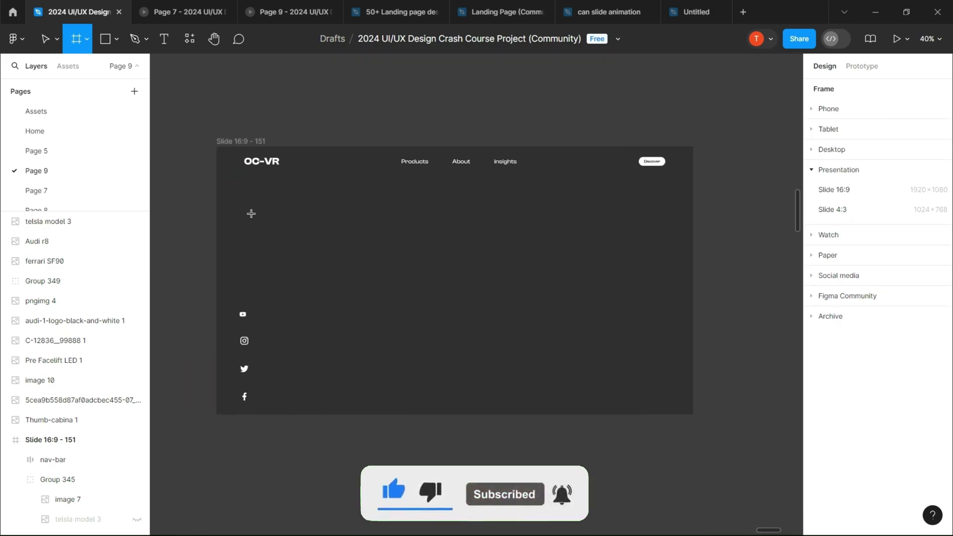
{"action": "left_click_drag", "start_coordinate": [251, 211], "coordinate": [665, 370]}
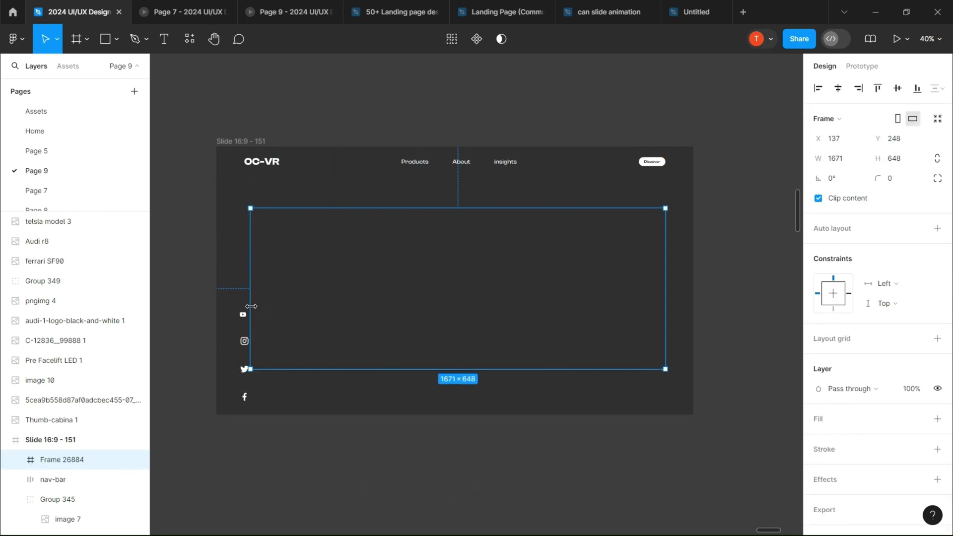
{"action": "left_click", "coordinate": [351, 488]}
{"action": "left_click", "coordinate": [316, 283]}
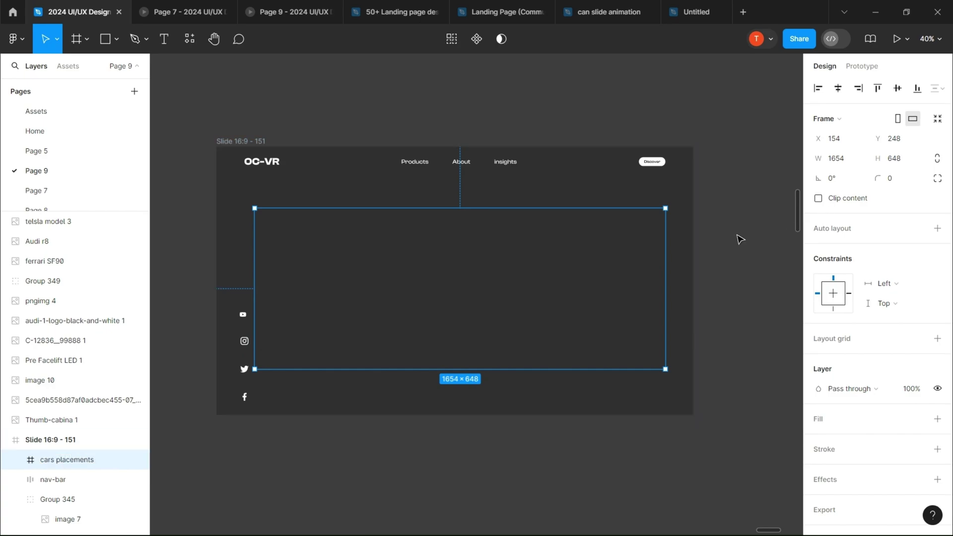
{"action": "left_click", "coordinate": [711, 258]}
{"action": "scroll", "coordinate": [626, 432], "scroll_direction": "down", "scroll_amount": 5}
{"action": "scroll", "coordinate": [273, 362], "scroll_direction": "down", "scroll_amount": 2}
Move the Ferrari SF90, Tesla and Audi images into the slide's cars placements frame.
{"action": "left_click_drag", "start_coordinate": [298, 484], "coordinate": [555, 301]}
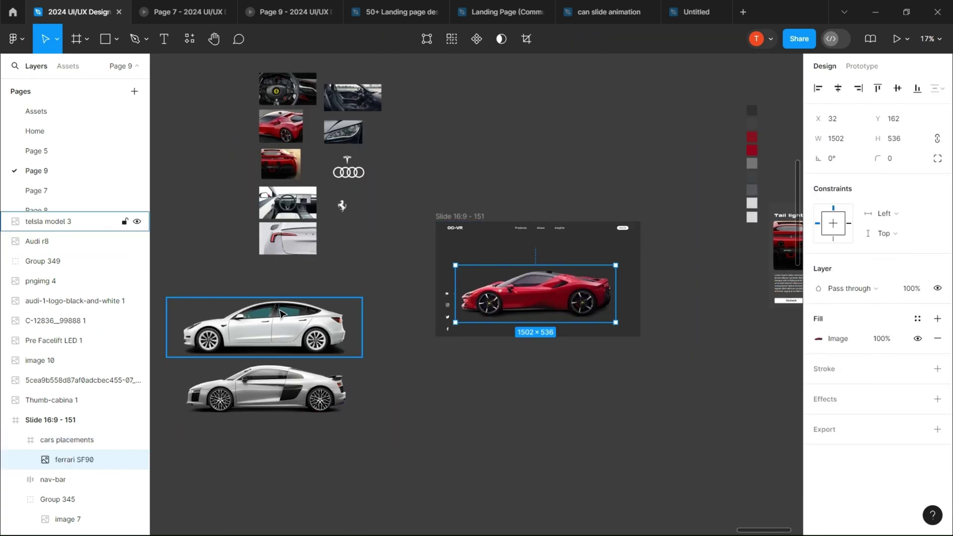
{"action": "left_click_drag", "start_coordinate": [280, 314], "coordinate": [556, 277]}
{"action": "left_click_drag", "start_coordinate": [266, 389], "coordinate": [536, 293]}
{"action": "left_click", "coordinate": [41, 365]}
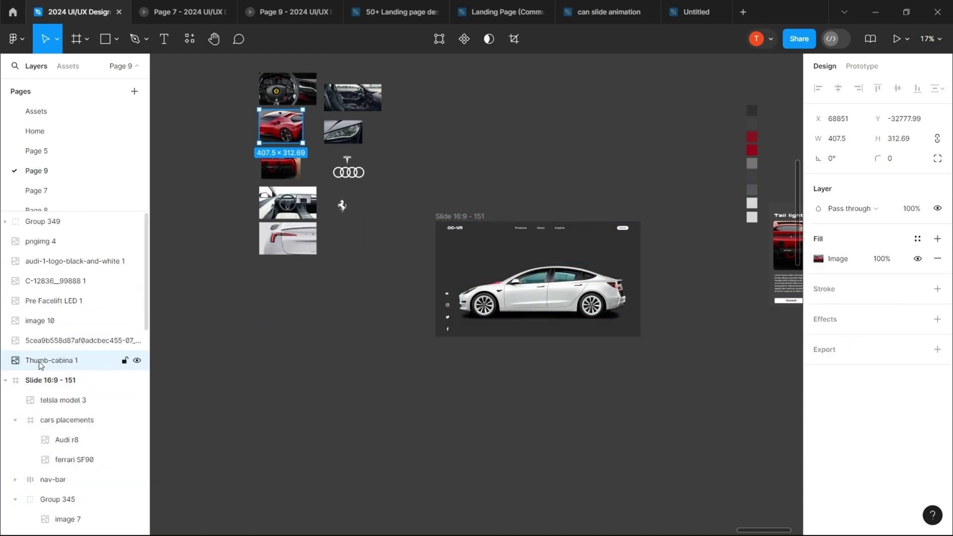
{"action": "scroll", "coordinate": [40, 365], "scroll_direction": "down", "scroll_amount": 2}
{"action": "left_click", "coordinate": [74, 377]}
{"action": "left_click", "coordinate": [114, 397]}
{"action": "left_click", "coordinate": [114, 383]}
{"action": "scroll", "coordinate": [115, 383], "scroll_direction": "down", "scroll_amount": 2}
Group the run of slides and move the group up the layer list.
{"action": "left_click", "coordinate": [70, 485]}
{"action": "left_click", "coordinate": [70, 523], "text": "shift"}
{"action": "key", "text": "ctrl+g"}
{"action": "left_click_drag", "start_coordinate": [57, 406], "coordinate": [40, 389]}
Put the Tesla layer in cars placements and shift the Tesla and Audi right of the Ferrari.
{"action": "left_click", "coordinate": [45, 346]}
{"action": "left_click", "coordinate": [355, 343]}
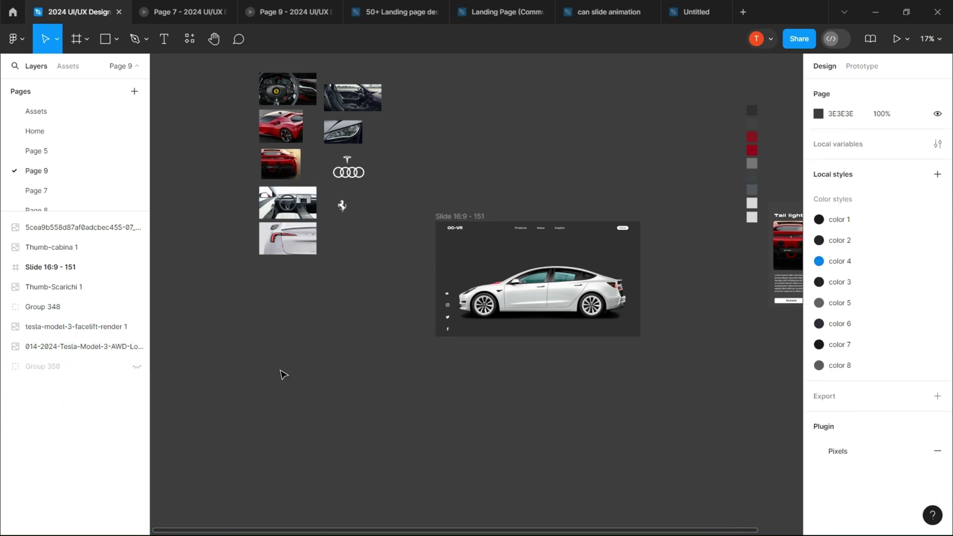
{"action": "scroll", "coordinate": [355, 343], "scroll_direction": "right", "scroll_amount": 3}
{"action": "left_click", "coordinate": [380, 293]}
{"action": "left_click_drag", "start_coordinate": [64, 348], "coordinate": [65, 347]}
{"action": "left_click", "coordinate": [70, 304], "text": "shift"}
{"action": "left_click_drag", "start_coordinate": [818, 118], "coordinate": [198, 153]}
Push the Audi R8 further right past the Tesla, leaving only the Ferrari inside the frame.
{"action": "scroll", "coordinate": [537, 172], "scroll_direction": "right", "scroll_amount": 5}
{"action": "left_click", "coordinate": [132, 348]}
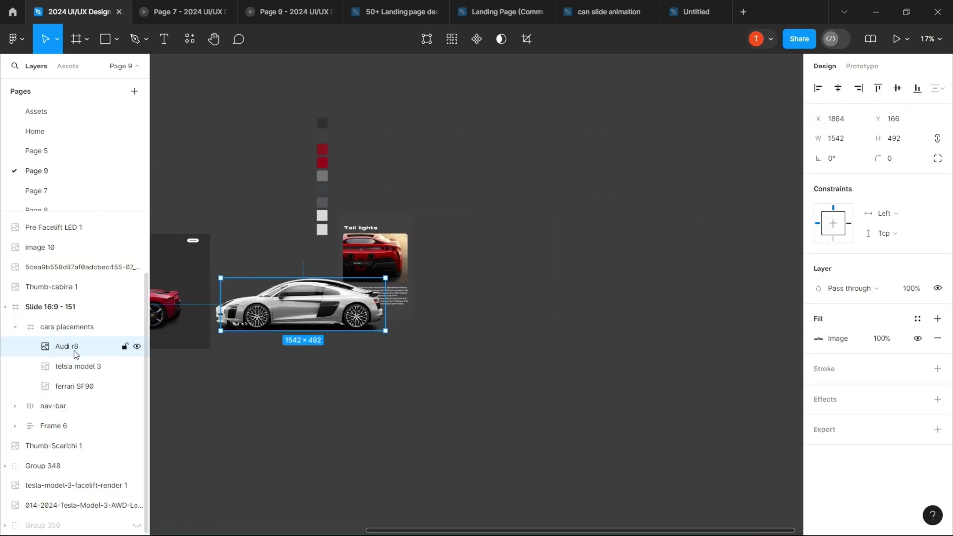
{"action": "left_click_drag", "start_coordinate": [818, 118], "coordinate": [661, 138]}
{"action": "left_click_drag", "start_coordinate": [554, 153], "coordinate": [695, 154]}
{"action": "scroll", "coordinate": [447, 248], "scroll_direction": "left", "scroll_amount": 5}
{"action": "left_click", "coordinate": [423, 285]}
{"action": "left_click", "coordinate": [423, 285]}
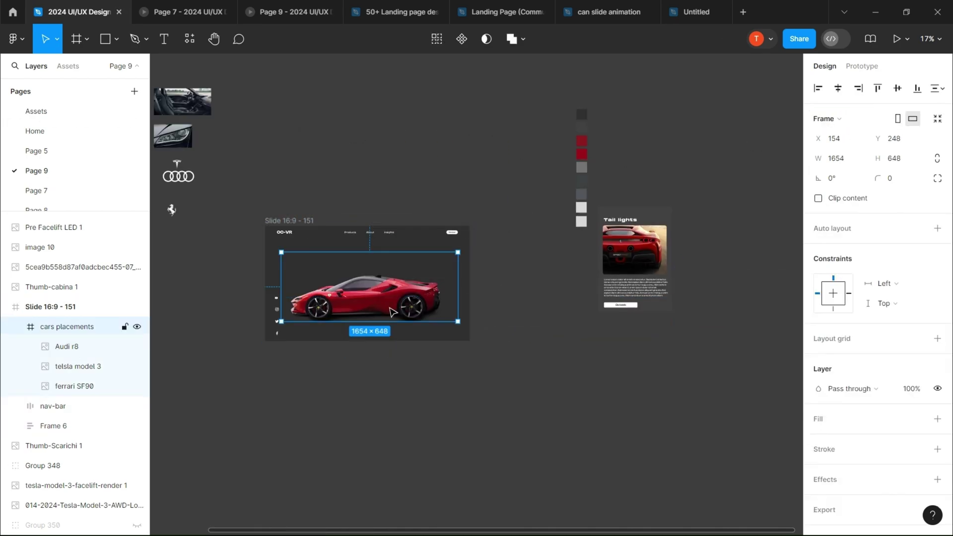
{"action": "scroll", "coordinate": [383, 307], "scroll_direction": "up", "scroll_amount": 2}
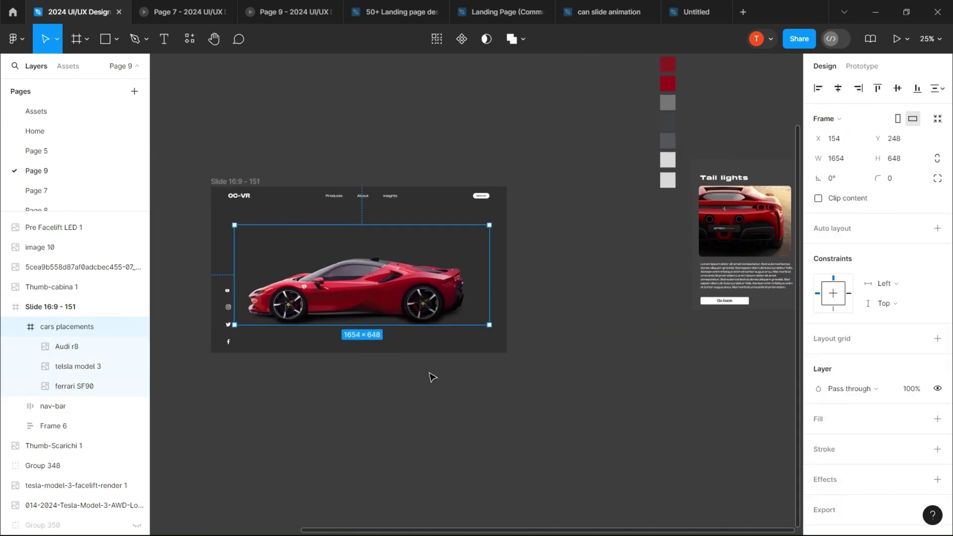
Slant the white rectangle's left edge to form a skewed button shape.
{"action": "left_click", "coordinate": [432, 376]}
{"action": "scroll", "coordinate": [446, 350], "scroll_direction": "up", "scroll_amount": 5}
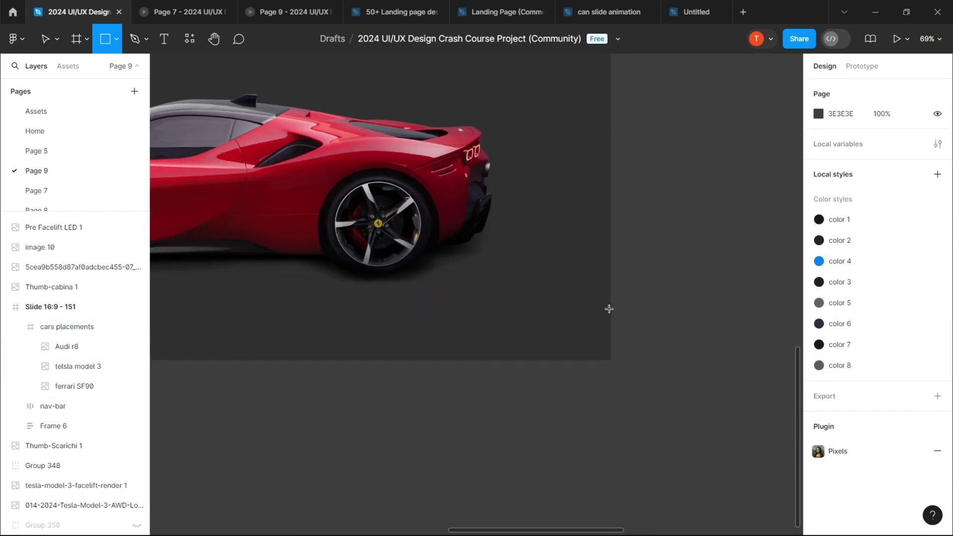
{"action": "left_click_drag", "start_coordinate": [611, 360], "coordinate": [376, 308]}
{"action": "double_click", "coordinate": [376, 309]}
{"action": "key", "text": "Escape"}
Add a 'Next' label on the white button in Medium weight.
{"action": "key", "text": "t"}
{"action": "left_click", "coordinate": [508, 356]}
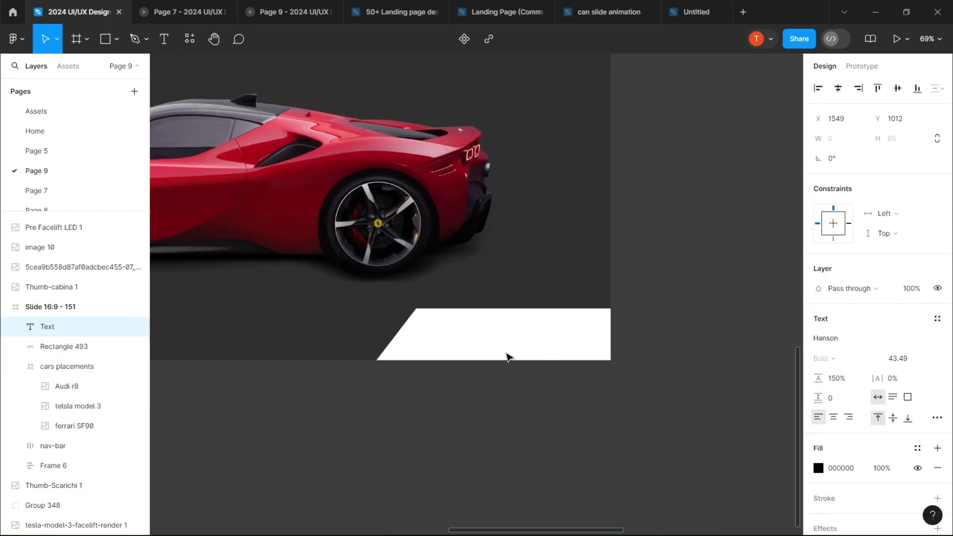
{"action": "left_click", "coordinate": [823, 358]}
{"action": "left_click", "coordinate": [838, 327]}
Insert a chevron arrow icon from the Iconify plugin.
{"action": "key", "text": "ctrl+alt+p"}
{"action": "scroll", "coordinate": [337, 348], "scroll_direction": "down", "scroll_amount": 10}
{"action": "left_click", "coordinate": [308, 492]}
{"action": "left_click", "coordinate": [317, 492]}
{"action": "left_click", "coordinate": [325, 492]}
{"action": "left_click", "coordinate": [160, 387]}
Place the chevron beside the Next label, scaled up and rotated to point right.
{"action": "scroll", "coordinate": [670, 387], "scroll_direction": "up", "scroll_amount": 3}
{"action": "left_click_drag", "start_coordinate": [670, 387], "coordinate": [535, 279]}
{"action": "key", "text": "k"}
{"action": "scroll", "coordinate": [488, 320], "scroll_direction": "up", "scroll_amount": 3}
{"action": "left_click_drag", "start_coordinate": [464, 303], "coordinate": [485, 292]}
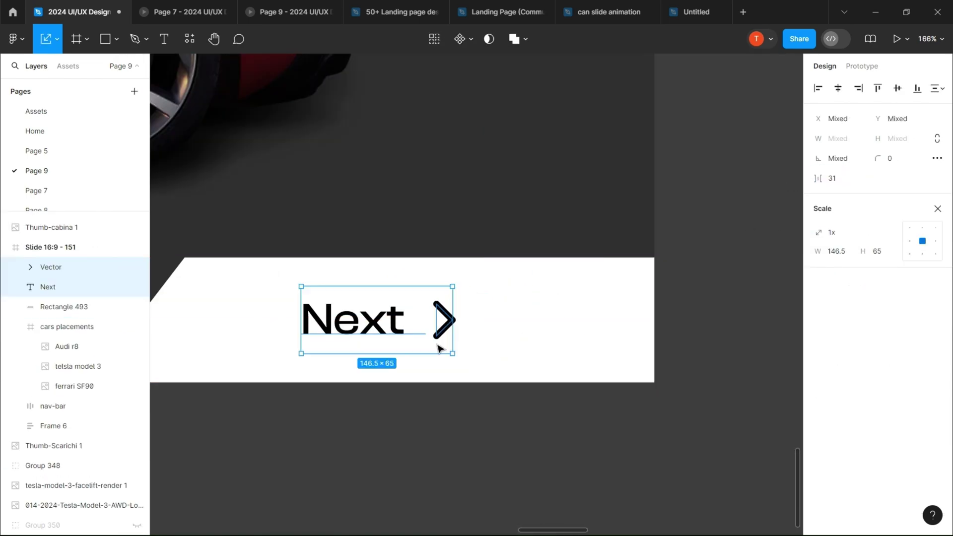
Group the chevron with the Next label, then group that with the white button shape.
{"action": "key", "text": "ctrl+g"}
{"action": "scroll", "coordinate": [446, 393], "scroll_direction": "down", "scroll_amount": 5}
{"action": "scroll", "coordinate": [455, 434], "scroll_direction": "up", "scroll_amount": 2}
{"action": "left_click", "coordinate": [524, 330]}
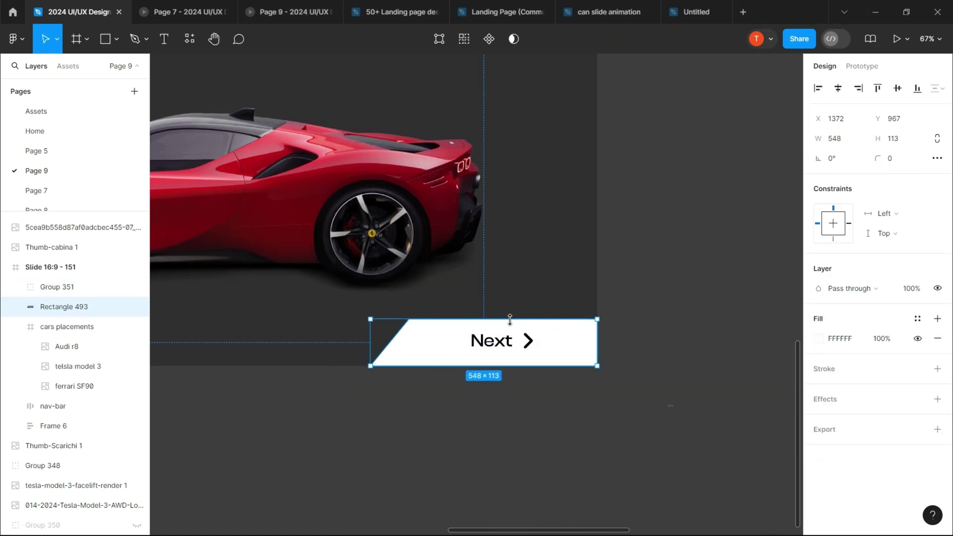
{"action": "left_click", "coordinate": [492, 340], "text": "shift"}
{"action": "key", "text": "ctrl+g"}
{"action": "scroll", "coordinate": [561, 369], "scroll_direction": "down", "scroll_amount": 5}
{"action": "key", "text": "Escape"}
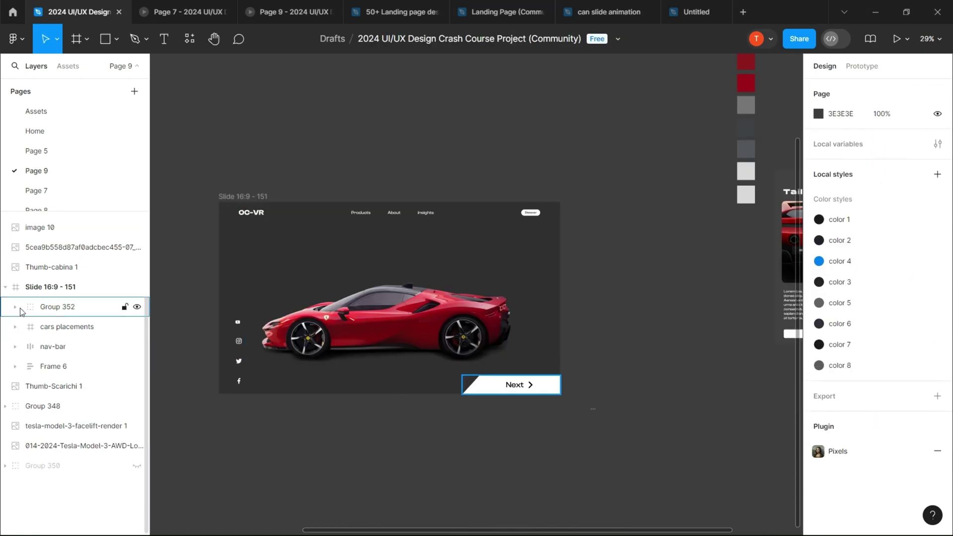
Move nav-bar to the top of the layers and group Frame 6 with the Next button as 'others'.
{"action": "left_click_drag", "start_coordinate": [39, 348], "coordinate": [64, 303]}
{"action": "left_click", "coordinate": [64, 345]}
{"action": "left_click", "coordinate": [64, 326], "text": "shift"}
{"action": "key", "text": "ctrl+g"}
{"action": "key", "text": "ctrl+r"}
{"action": "type", "text": "others"}
{"action": "scroll", "coordinate": [463, 428], "scroll_direction": "down", "scroll_amount": 1}
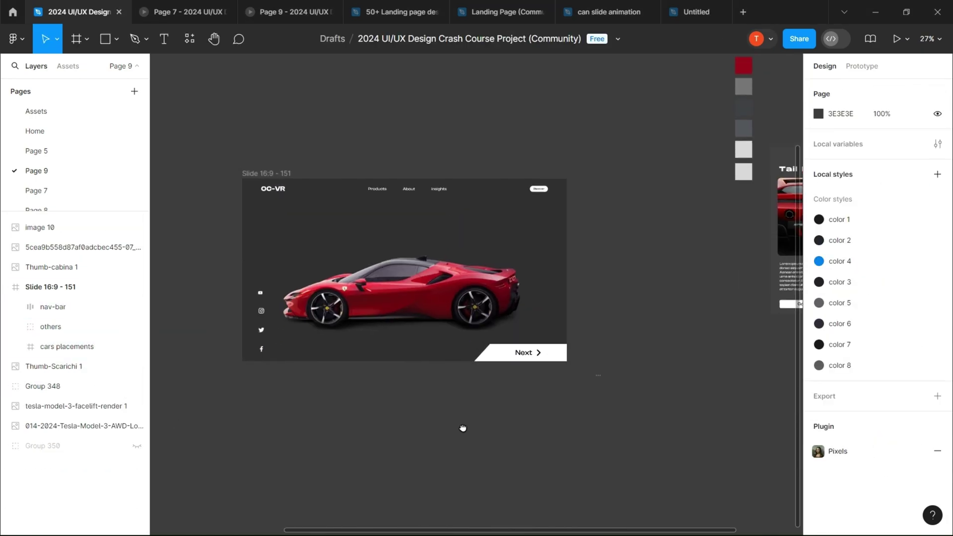
Draw a roughly 62 px circle just right of the Ferrari's tail lights.
{"action": "scroll", "coordinate": [478, 225], "scroll_direction": "up", "scroll_amount": 5}
{"action": "key", "text": "o"}
{"action": "left_click", "coordinate": [479, 219]}
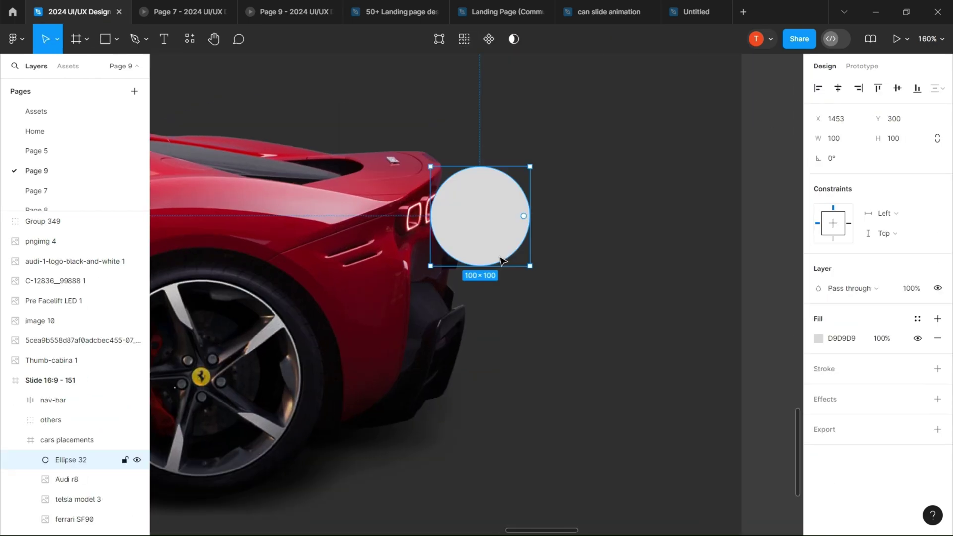
{"action": "scroll", "coordinate": [526, 249], "scroll_direction": "up", "scroll_amount": 3}
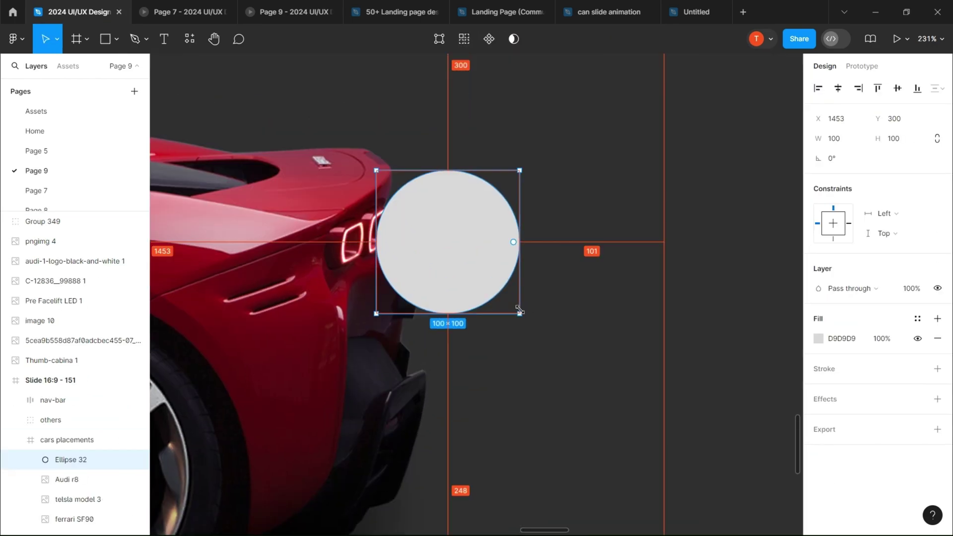
{"action": "left_click_drag", "start_coordinate": [525, 314], "coordinate": [492, 284]}
{"action": "left_click_drag", "start_coordinate": [441, 260], "coordinate": [506, 270]}
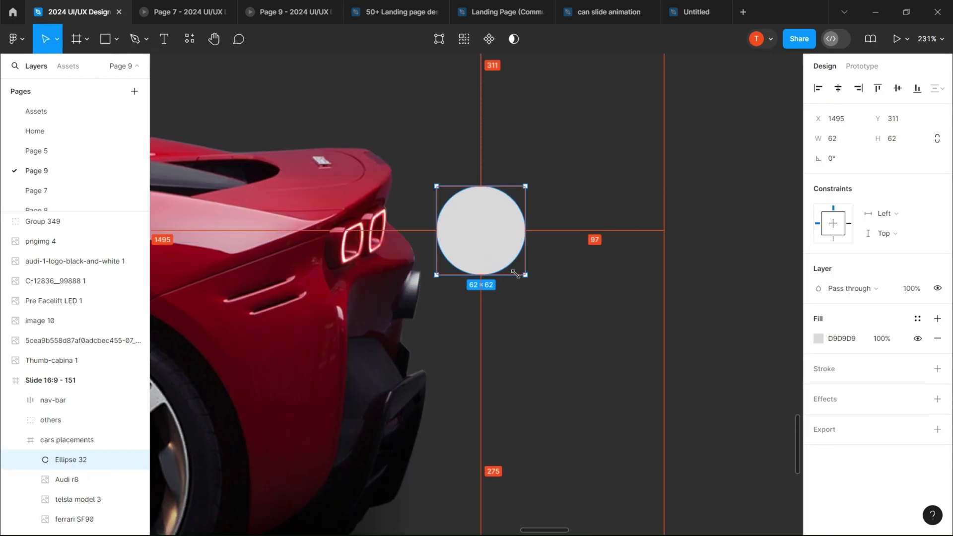
Remove the circle's fill and give it a 2 px white outline at 36×36.
{"action": "left_click", "coordinate": [818, 338]}
{"action": "left_click_drag", "start_coordinate": [658, 236], "coordinate": [569, 217]}
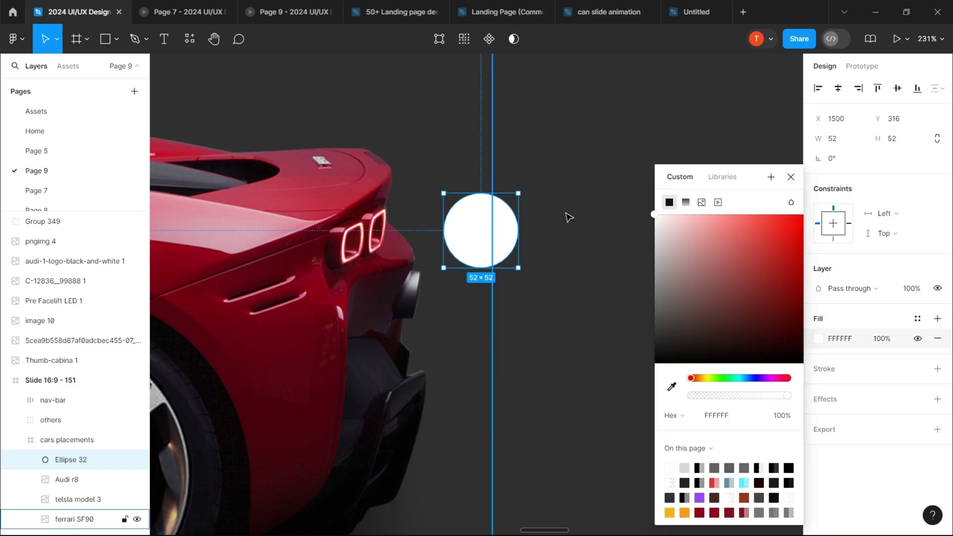
{"action": "left_click", "coordinate": [938, 340]}
{"action": "left_click", "coordinate": [819, 369]}
{"action": "left_click_drag", "start_coordinate": [661, 233], "coordinate": [467, 126]}
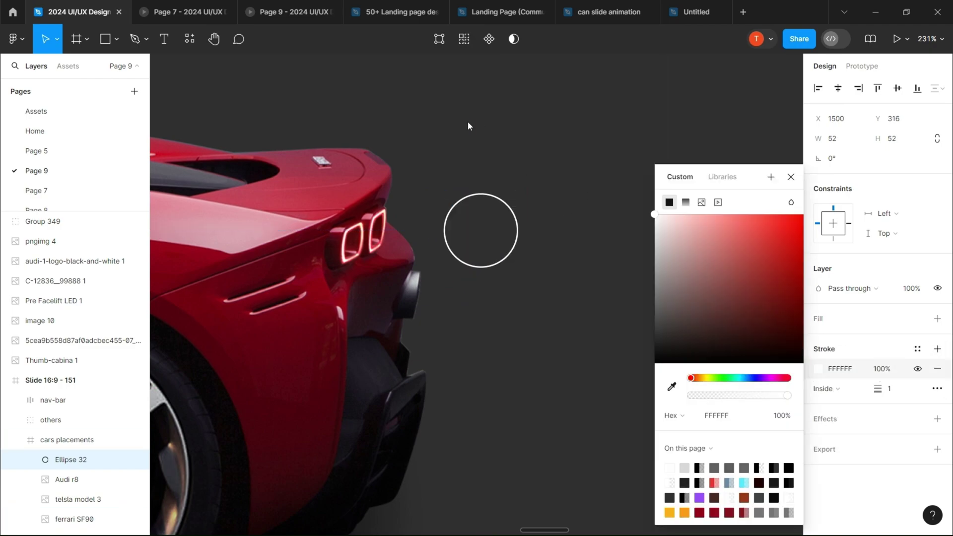
{"action": "left_click", "coordinate": [790, 177]}
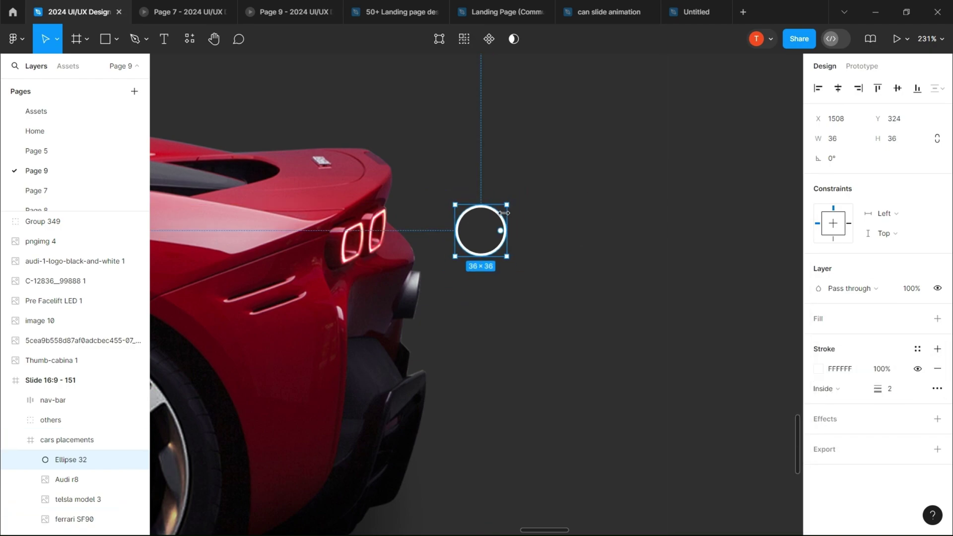
{"action": "key", "text": "shift+1"}
{"action": "key", "text": "Escape"}
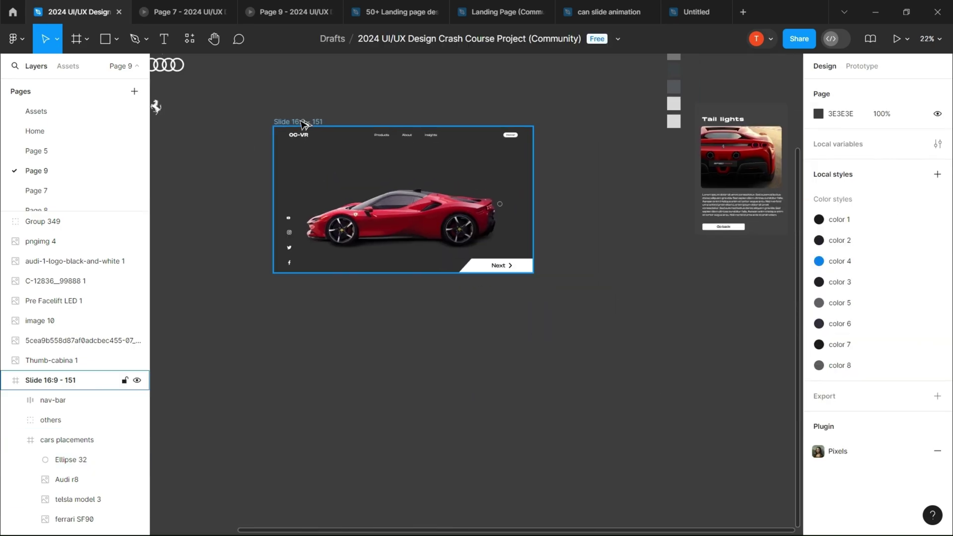
Duplicate the slide and set the Ferrari title in Tusker Grotesk 4700 Bold.
{"action": "left_click_drag", "start_coordinate": [304, 123], "coordinate": [319, 300]}
{"action": "scroll", "coordinate": [319, 300], "scroll_direction": "up", "scroll_amount": 2}
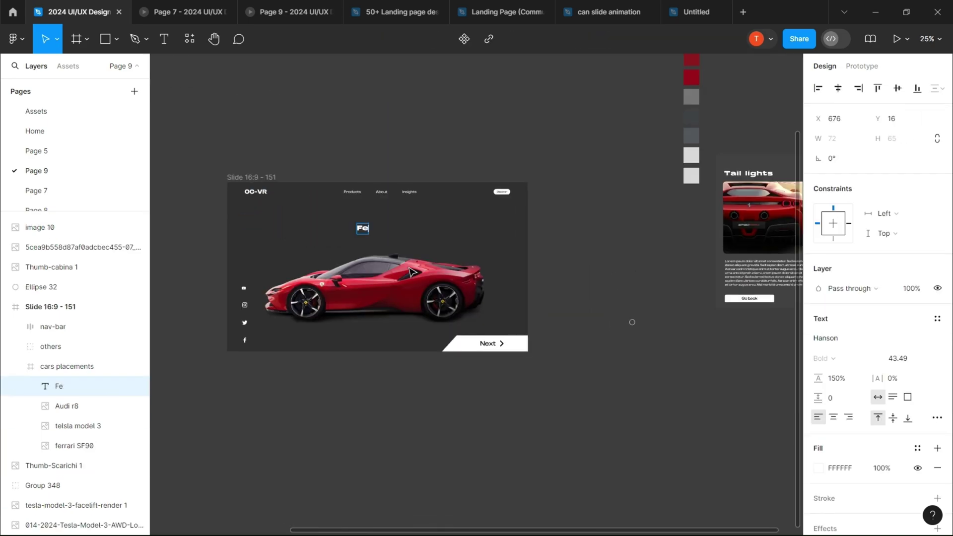
{"action": "scroll", "coordinate": [324, 223], "scroll_direction": "up", "scroll_amount": 2}
{"action": "left_click", "coordinate": [826, 338]}
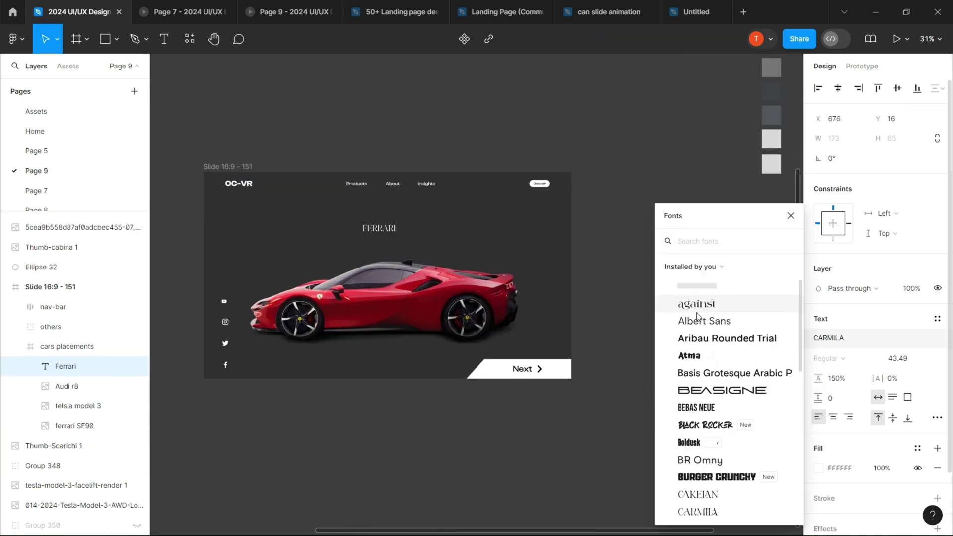
{"action": "scroll", "coordinate": [720, 397], "scroll_direction": "down", "scroll_amount": 5}
{"action": "left_click", "coordinate": [698, 325]}
Scale the Ferrari text up proportionally and move it out of cars placements.
{"action": "key", "text": "Escape"}
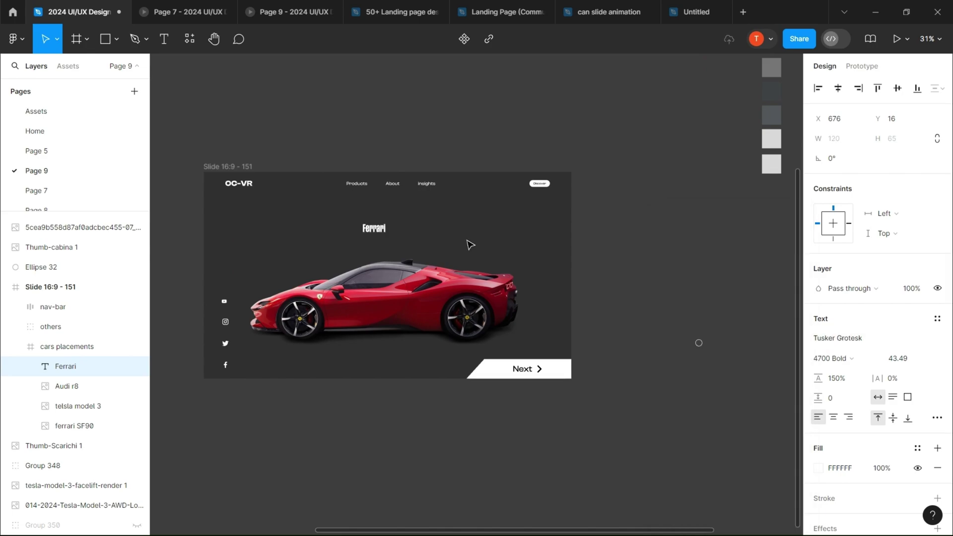
{"action": "scroll", "coordinate": [401, 234], "scroll_direction": "up", "scroll_amount": 5}
{"action": "key", "text": "k"}
{"action": "left_click_drag", "start_coordinate": [366, 243], "coordinate": [437, 289]}
{"action": "left_click_drag", "start_coordinate": [64, 366], "coordinate": [55, 337]}
{"action": "left_click_drag", "start_coordinate": [375, 205], "coordinate": [415, 187]}
{"action": "key", "text": "v"}
Set the Ferrari title to size 210 and centre it above the car.
{"action": "left_click", "coordinate": [906, 358]}
{"action": "type", "text": "210"}
{"action": "key", "text": "Return"}
{"action": "scroll", "coordinate": [559, 212], "scroll_direction": "down", "scroll_amount": 2}
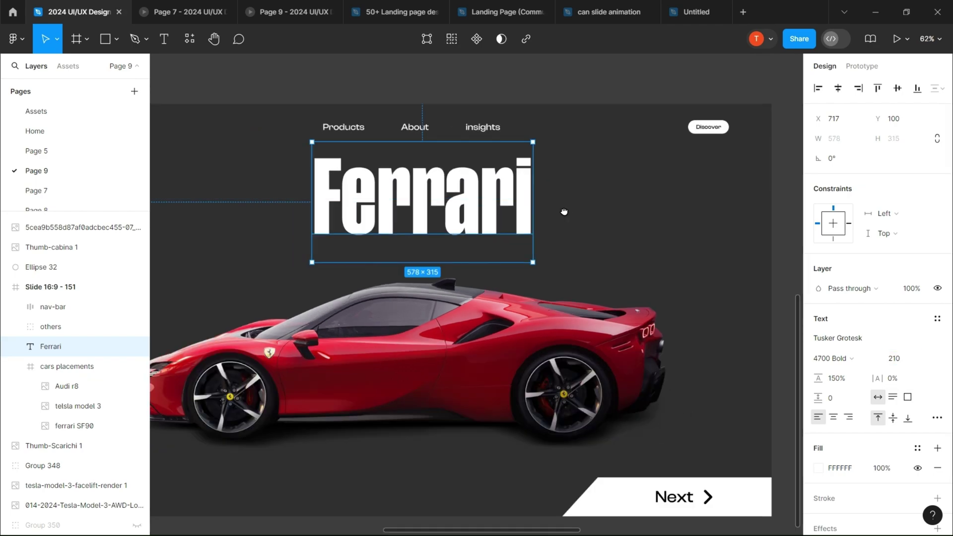
{"action": "left_click_drag", "start_coordinate": [551, 209], "coordinate": [592, 189]}
{"action": "scroll", "coordinate": [592, 188], "scroll_direction": "down", "scroll_amount": 4}
{"action": "left_click_drag", "start_coordinate": [522, 186], "coordinate": [515, 185]}
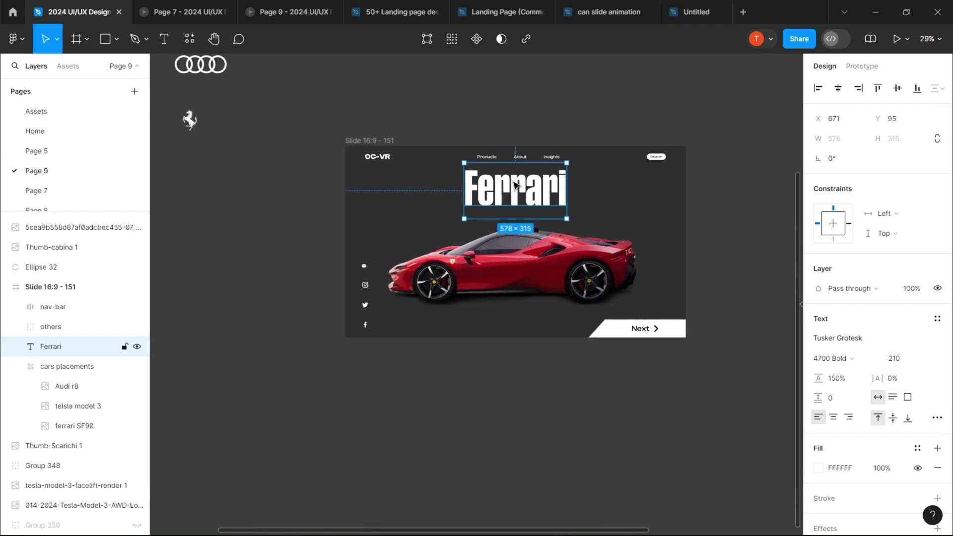
{"action": "scroll", "coordinate": [515, 184], "scroll_direction": "down", "scroll_amount": 2}
Eyedrop dark red #860F1F into the Ferrari title's fill.
{"action": "left_click", "coordinate": [818, 469]}
{"action": "left_click", "coordinate": [672, 387]}
{"action": "scroll", "coordinate": [611, 123], "scroll_direction": "right", "scroll_amount": 3}
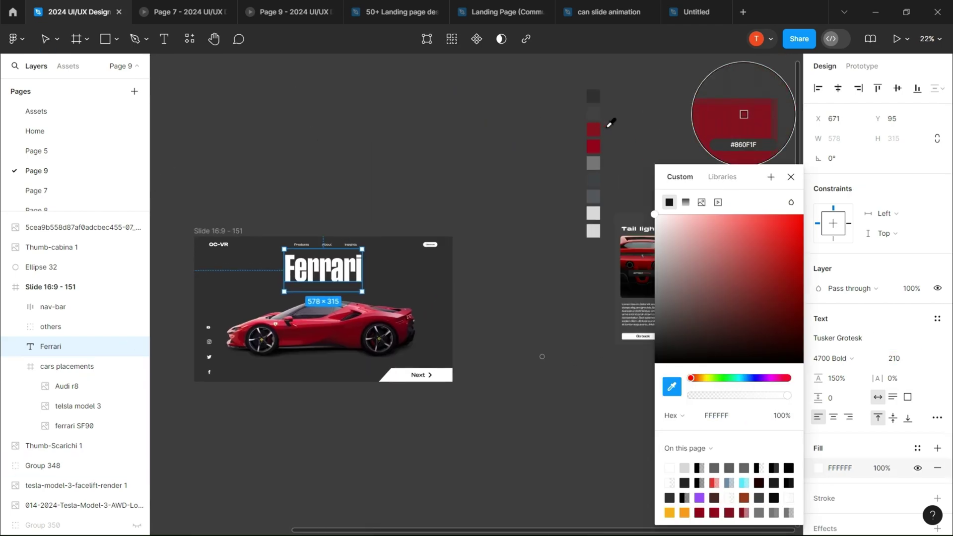
{"action": "left_click", "coordinate": [611, 122]}
{"action": "scroll", "coordinate": [318, 278], "scroll_direction": "up", "scroll_amount": 5}
Retype the copied title as SF90 and recolour it brighter red 92021A.
{"action": "double_click", "coordinate": [369, 265]}
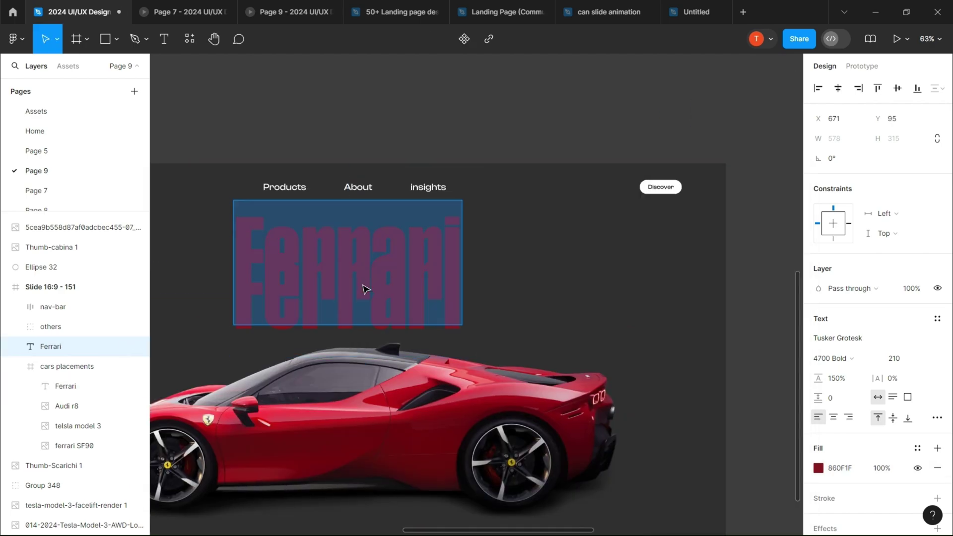
{"action": "type", "text": "SF90"}
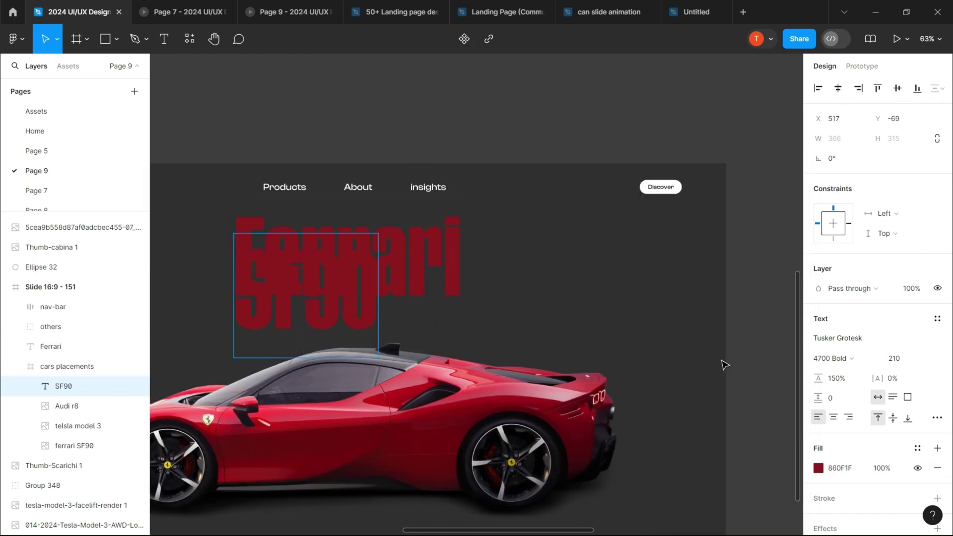
{"action": "scroll", "coordinate": [700, 316], "scroll_direction": "down", "scroll_amount": 5}
{"action": "key", "text": "i"}
{"action": "left_click", "coordinate": [539, 188]}
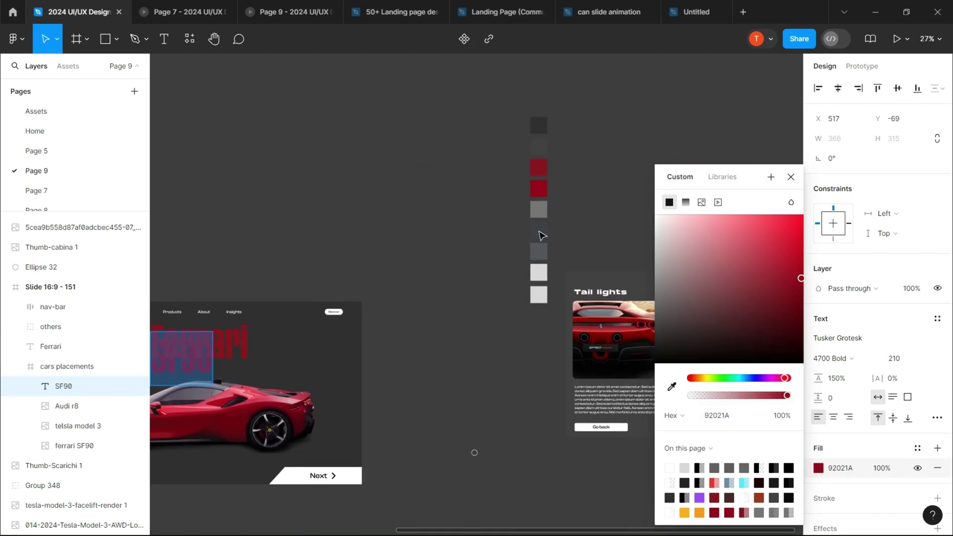
{"action": "left_click", "coordinate": [791, 177]}
Set the SF90 title's outline colour to dark grey 303030.
{"action": "scroll", "coordinate": [696, 348], "scroll_direction": "left", "scroll_amount": 5}
{"action": "scroll", "coordinate": [890, 451], "scroll_direction": "down", "scroll_amount": 2}
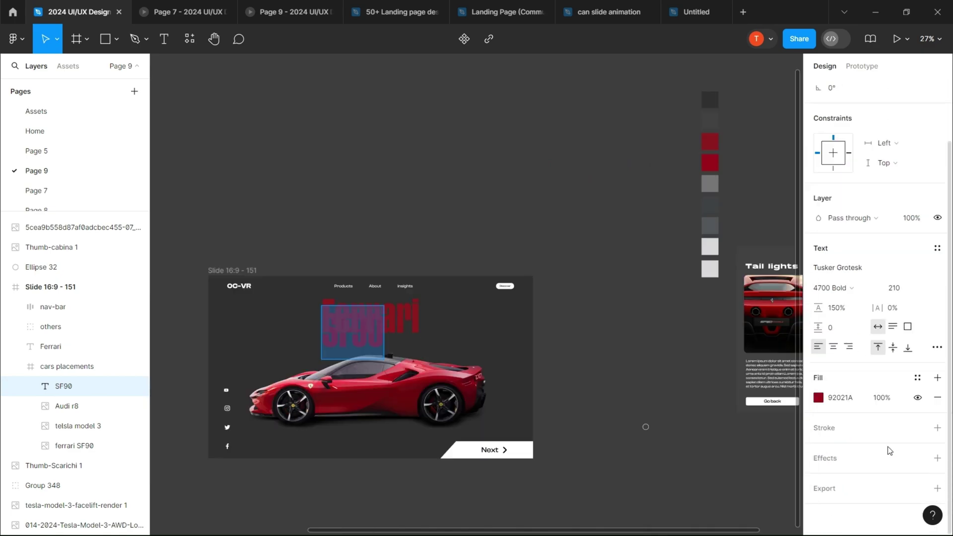
{"action": "left_click", "coordinate": [818, 448]}
{"action": "key", "text": "i"}
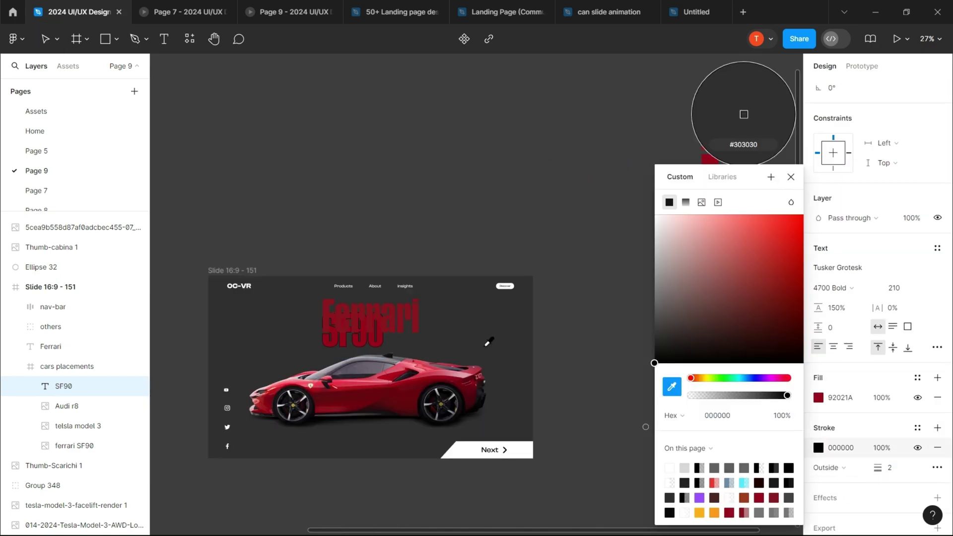
{"action": "left_click", "coordinate": [746, 117]}
{"action": "scroll", "coordinate": [353, 336], "scroll_direction": "up", "scroll_amount": 8}
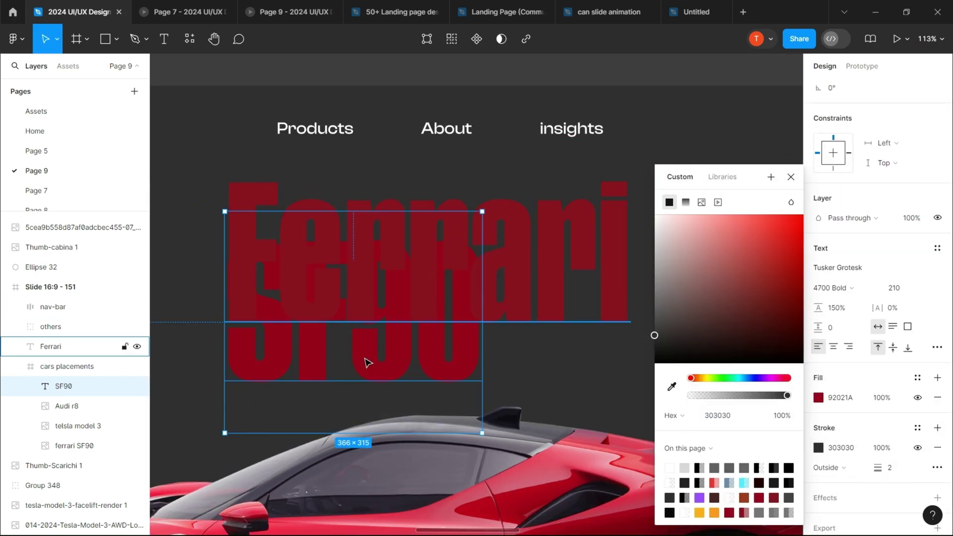
Lower the Ferrari title's fill opacity so it appears faded.
{"action": "left_click", "coordinate": [439, 269]}
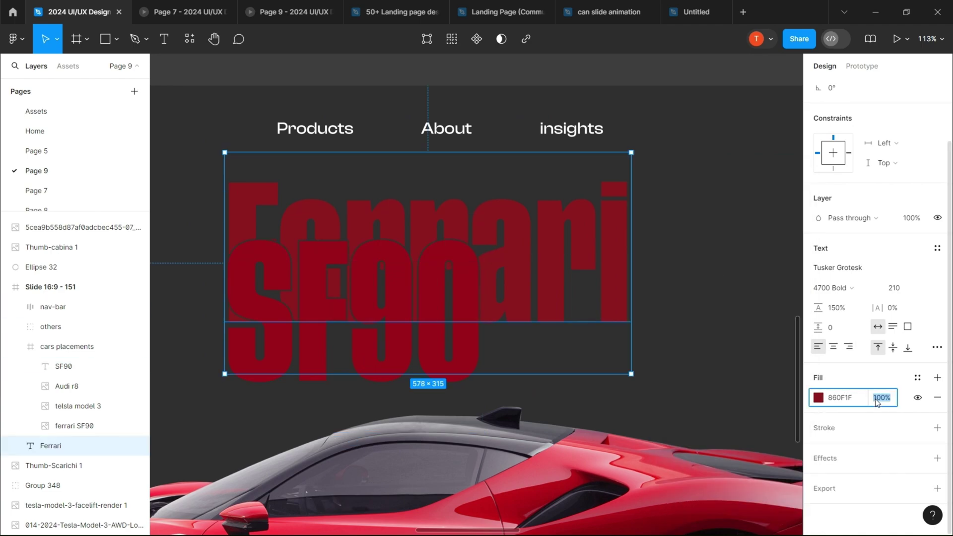
{"action": "type", "text": "50"}
{"action": "key", "text": "Escape"}
{"action": "left_click", "coordinate": [437, 283]}
{"action": "left_click", "coordinate": [439, 247]}
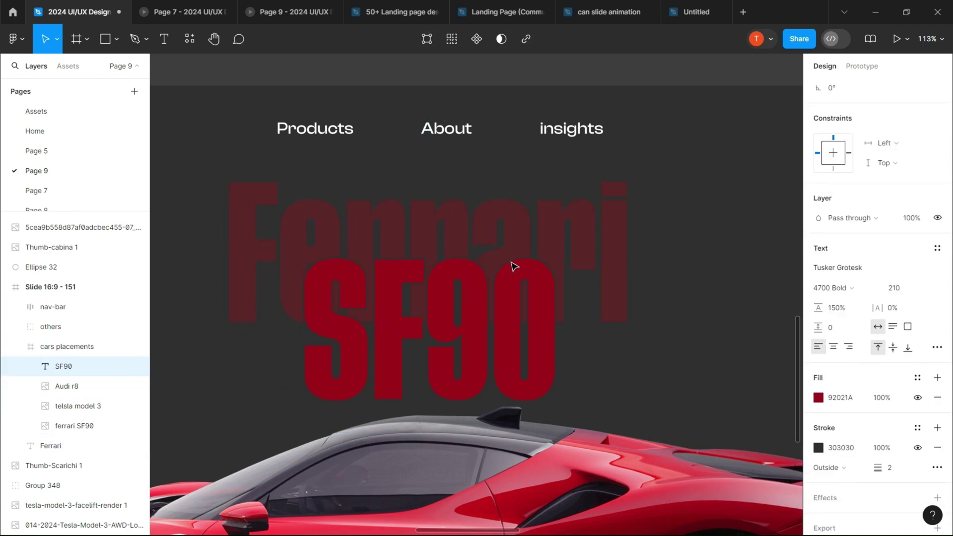
Check the reference SF90 text settings on Page 7, then return to Page 9.
{"action": "left_click", "coordinate": [36, 190]}
{"action": "scroll", "coordinate": [527, 200], "scroll_direction": "up", "scroll_amount": 10}
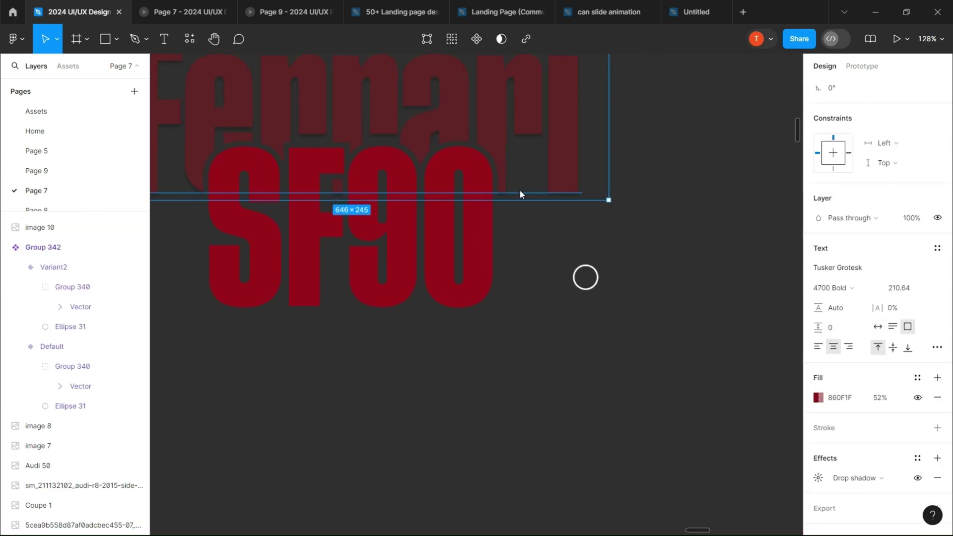
{"action": "left_click", "coordinate": [473, 175]}
{"action": "left_click", "coordinate": [50, 171]}
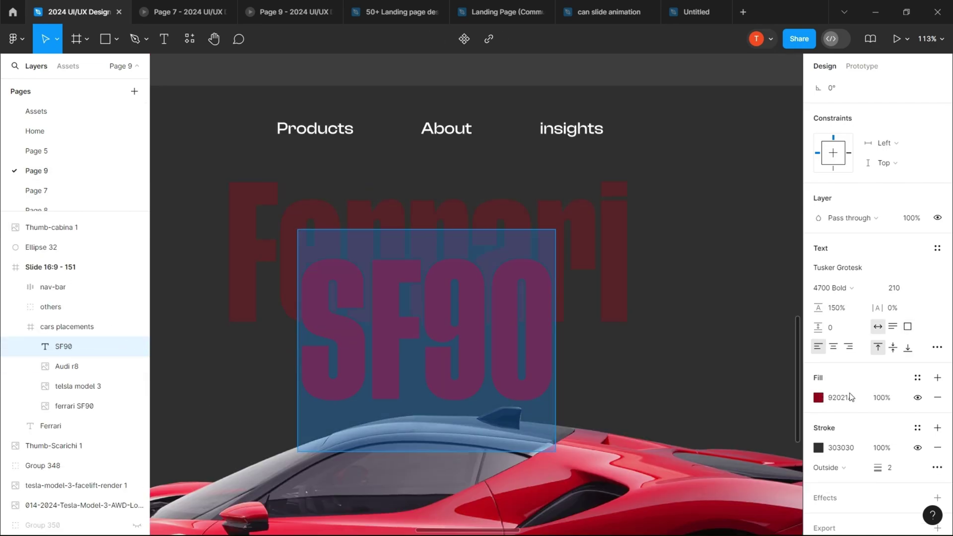
Remove the outline from the Ferrari title and select it together with SF90.
{"action": "left_click", "coordinate": [580, 203]}
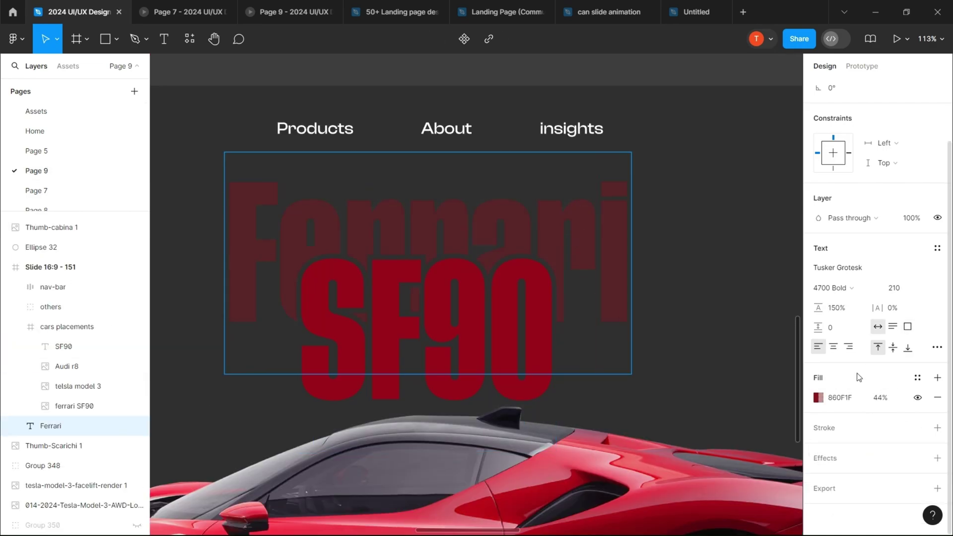
{"action": "left_click", "coordinate": [937, 448]}
{"action": "left_click", "coordinate": [462, 281]}
{"action": "left_click", "coordinate": [475, 313]}
{"action": "scroll", "coordinate": [735, 202], "scroll_direction": "down", "scroll_amount": 5}
{"action": "left_click", "coordinate": [308, 248]}
Hide the car images, then group and rename the Ferrari and SF90 titles.
{"action": "left_click", "coordinate": [63, 346]}
{"action": "left_click", "coordinate": [51, 426], "text": "shift"}
{"action": "key", "text": "ctrl+g"}
{"action": "left_click", "coordinate": [137, 347]}
{"action": "double_click", "coordinate": [57, 327]}
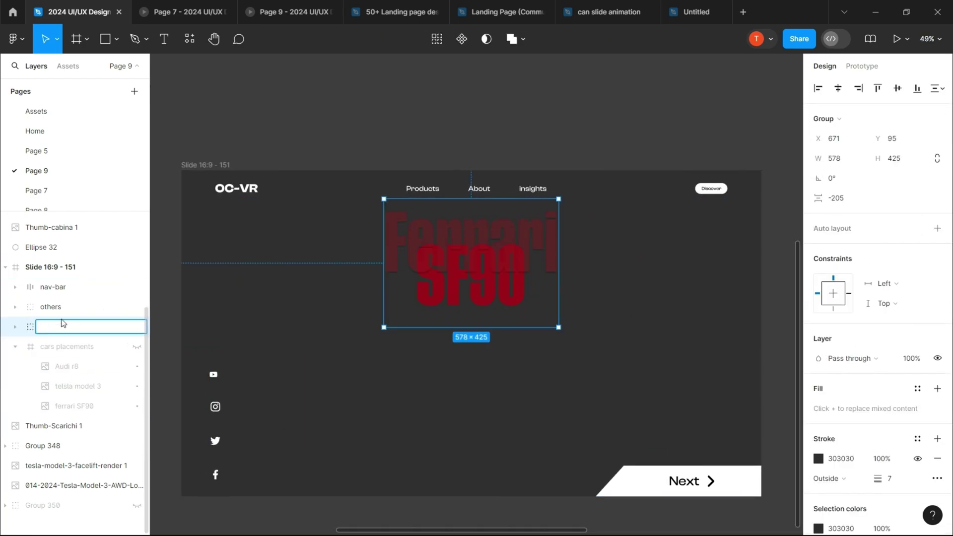
{"action": "key", "text": "ctrl+d"}
Duplicate the title group and retype it as Tesla / Model 3, with Model 3 stacked above.
{"action": "key", "text": "ctrl+shift+h"}
{"action": "double_click", "coordinate": [522, 234]}
{"action": "key", "text": "ctrl+a"}
{"action": "type", "text": "Tesla"}
{"action": "scroll", "coordinate": [676, 379], "scroll_direction": "down", "scroll_amount": 3}
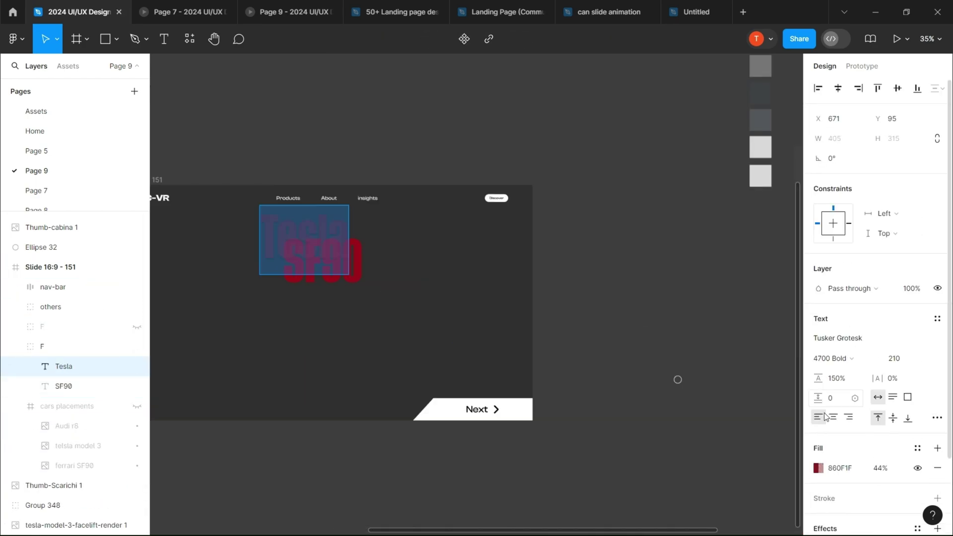
{"action": "double_click", "coordinate": [361, 272]}
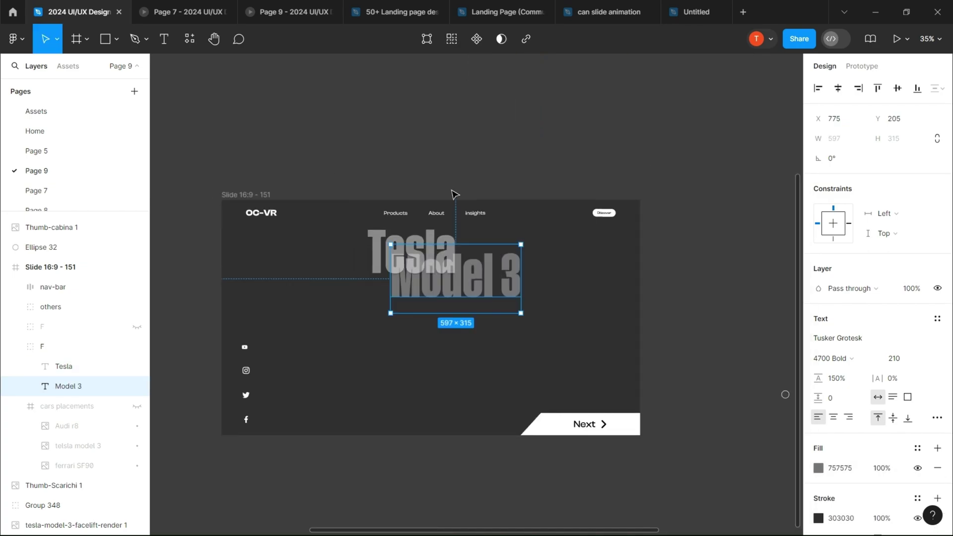
{"action": "scroll", "coordinate": [451, 194], "scroll_direction": "up", "scroll_amount": 2}
{"action": "left_click", "coordinate": [428, 245]}
{"action": "left_click_drag", "start_coordinate": [79, 386], "coordinate": [75, 365]}
{"action": "key", "text": "Escape"}
Rename the duplicated title groups, including the Audi R8 group.
{"action": "left_click", "coordinate": [81, 366]}
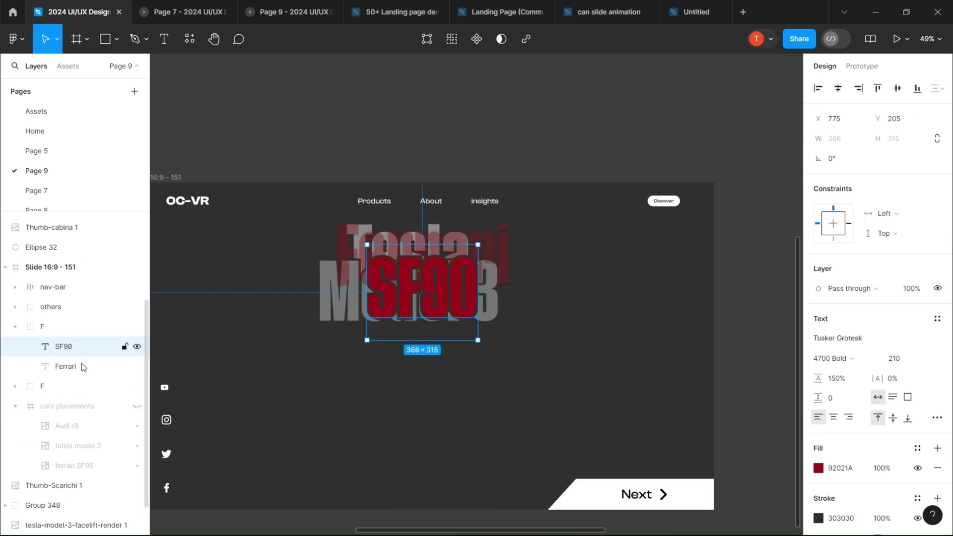
{"action": "double_click", "coordinate": [47, 347]}
{"action": "left_click", "coordinate": [72, 406]}
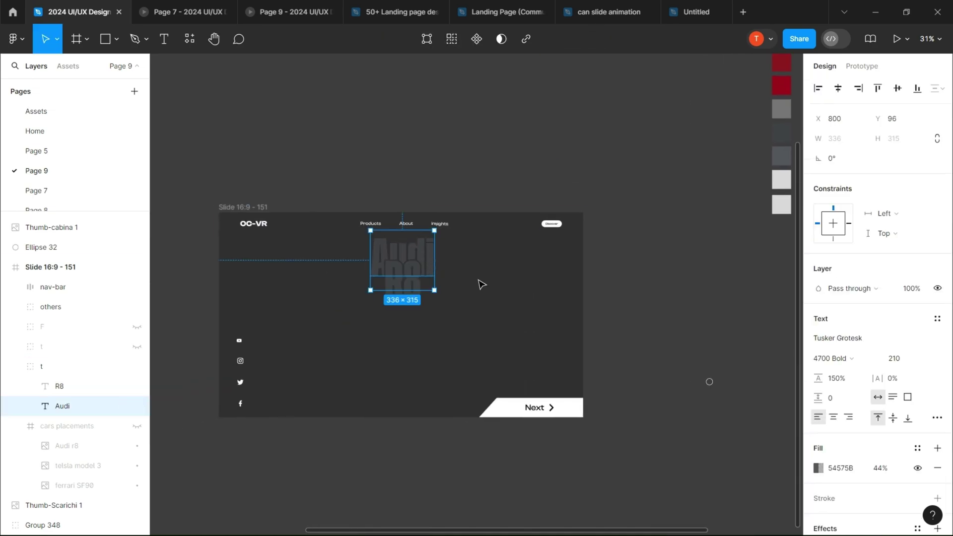
{"action": "left_click", "coordinate": [15, 368]}
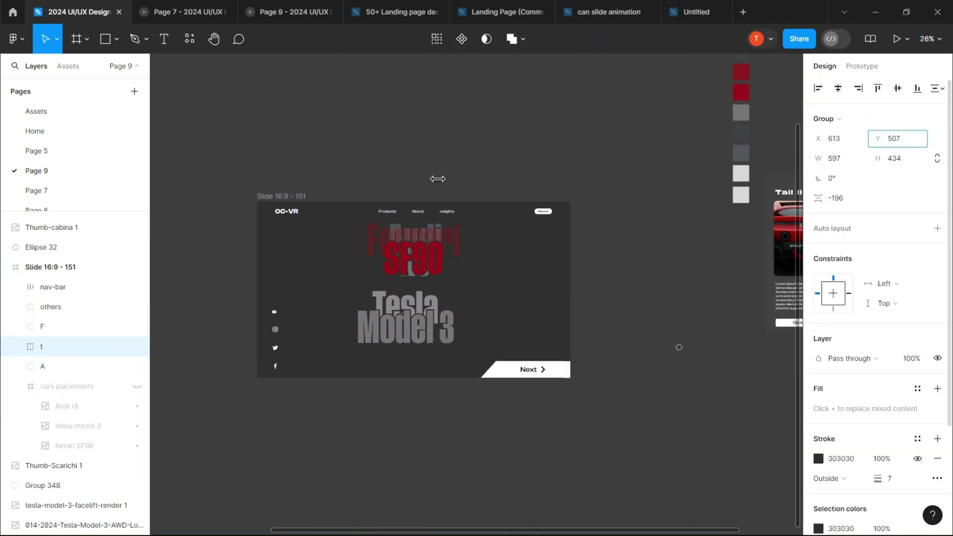
Centre all three title groups horizontally and group them together.
{"action": "left_click", "coordinate": [43, 367]}
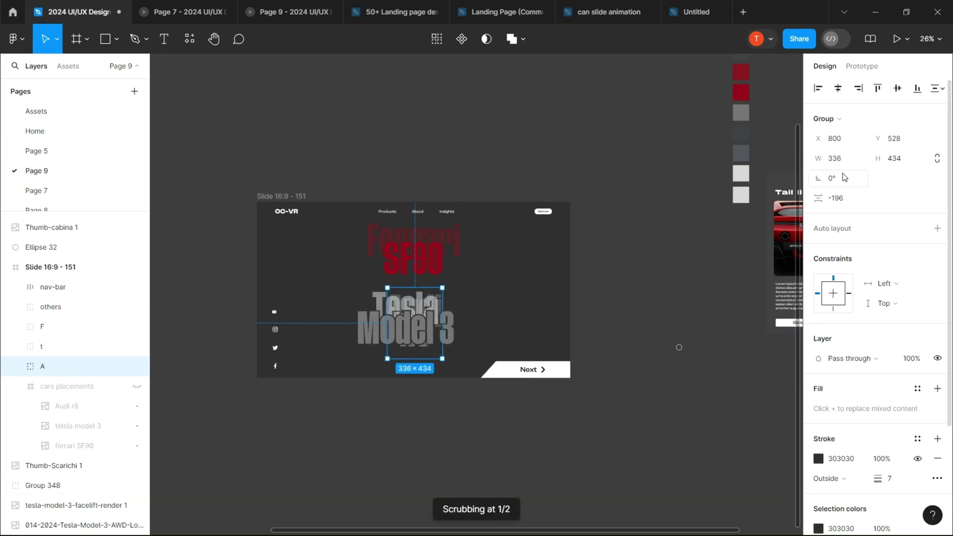
{"action": "left_click", "coordinate": [423, 246], "text": "shift"}
{"action": "left_click", "coordinate": [840, 89]}
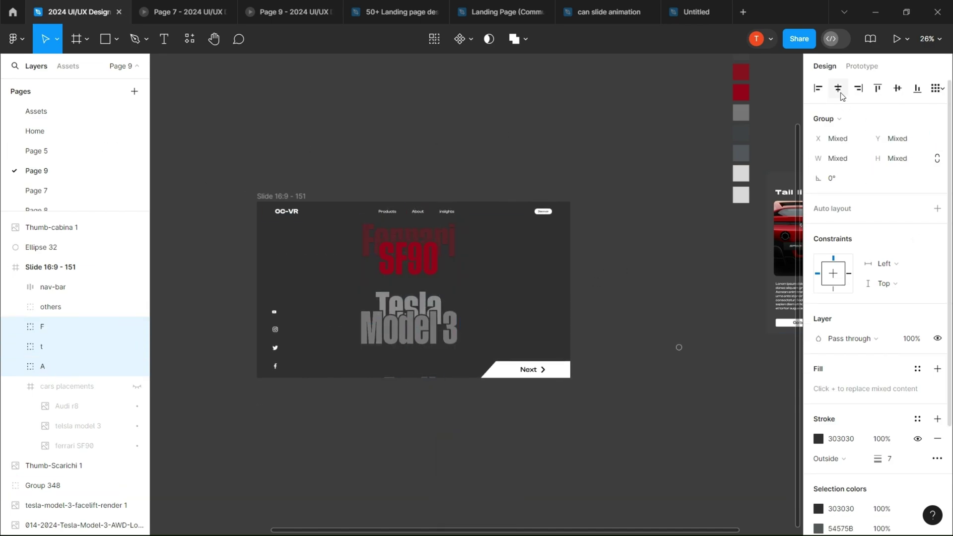
{"action": "key", "text": "ctrl+g"}
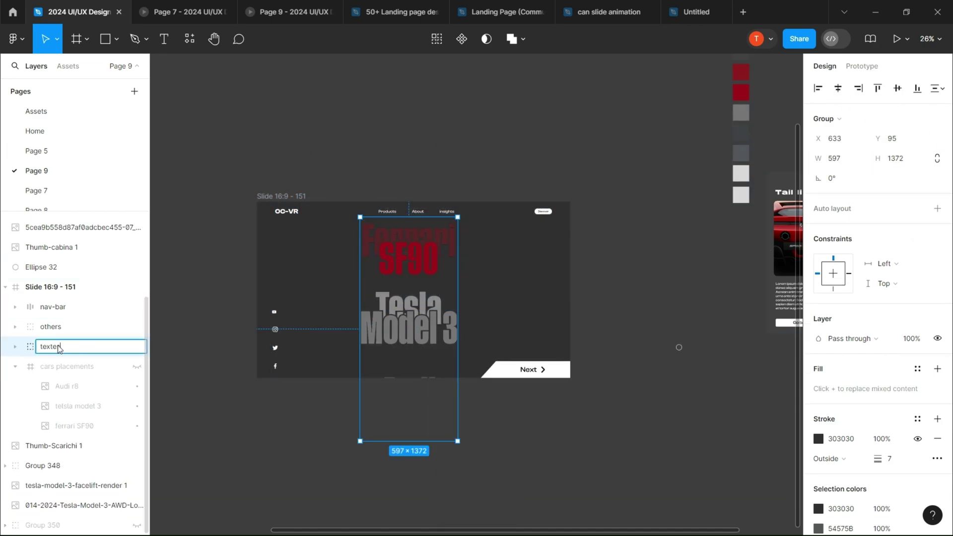
Draw Rectangle 494 over the slide and move it in the layer stack.
{"action": "left_click", "coordinate": [199, 369]}
{"action": "scroll", "coordinate": [351, 307], "scroll_direction": "up", "scroll_amount": 3}
{"action": "scroll", "coordinate": [422, 298], "scroll_direction": "up", "scroll_amount": 2}
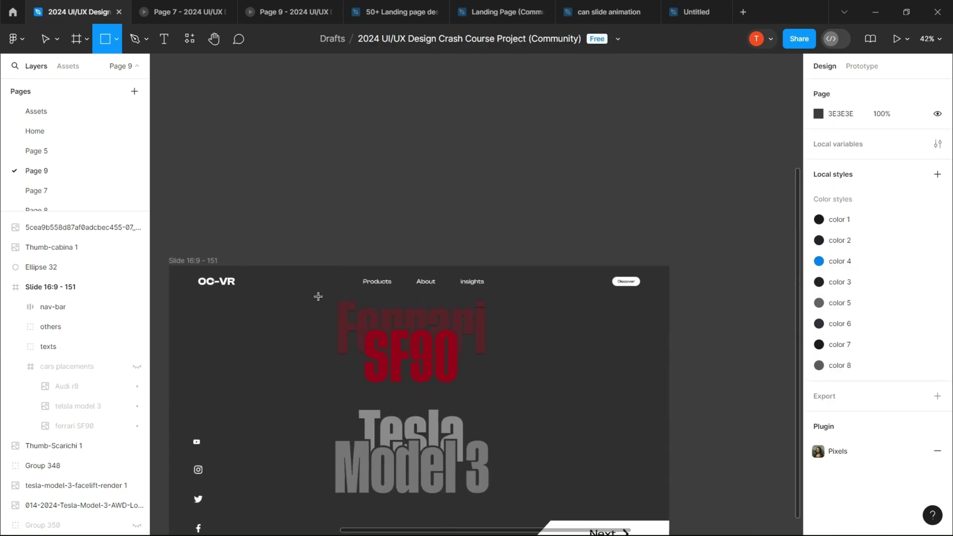
{"action": "key", "text": "r"}
{"action": "left_click_drag", "start_coordinate": [306, 294], "coordinate": [527, 392]}
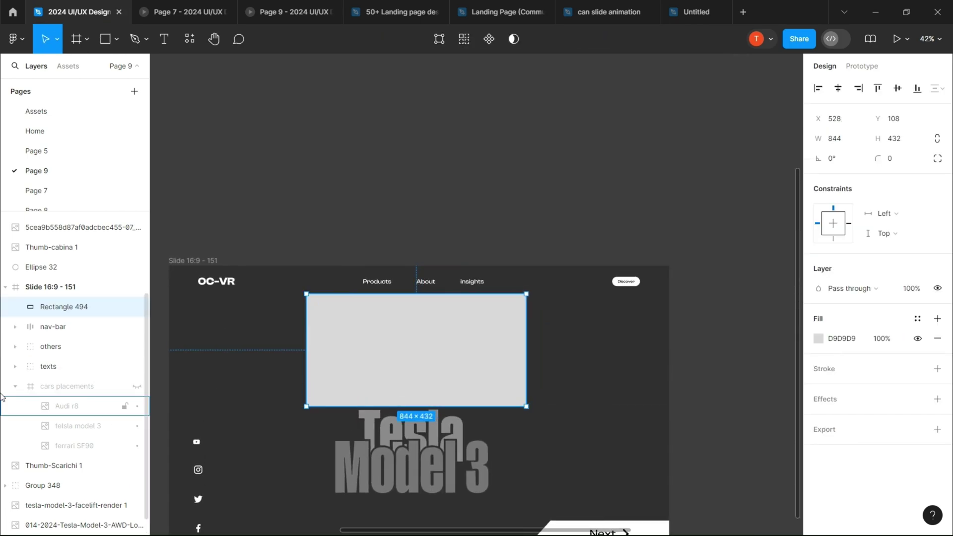
{"action": "left_click_drag", "start_coordinate": [2, 386], "coordinate": [5, 454]}
Mask the texts group with Rectangle 494 and rename the mask group 'texts'.
{"action": "left_click", "coordinate": [49, 347], "text": "shift"}
{"action": "key", "text": "ctrl+alt+m"}
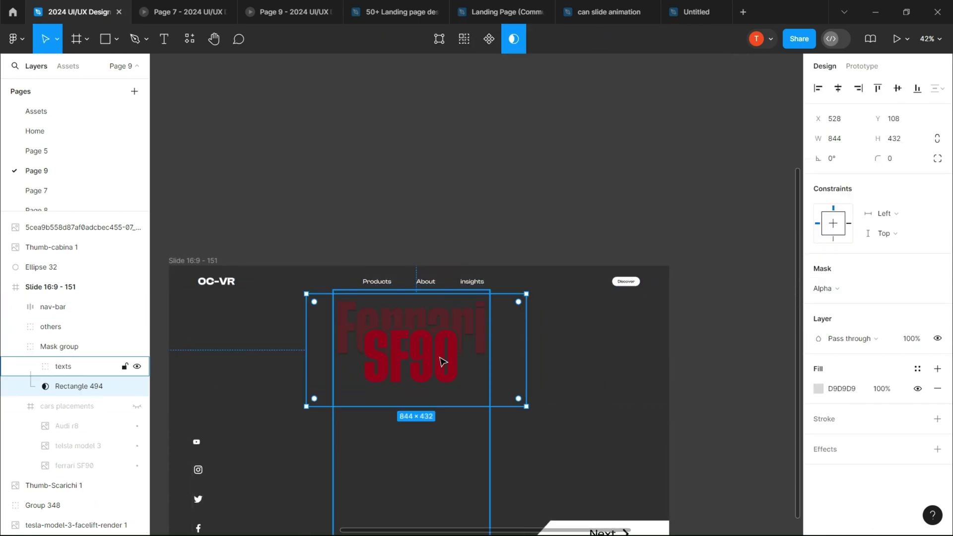
{"action": "left_click", "coordinate": [546, 236]}
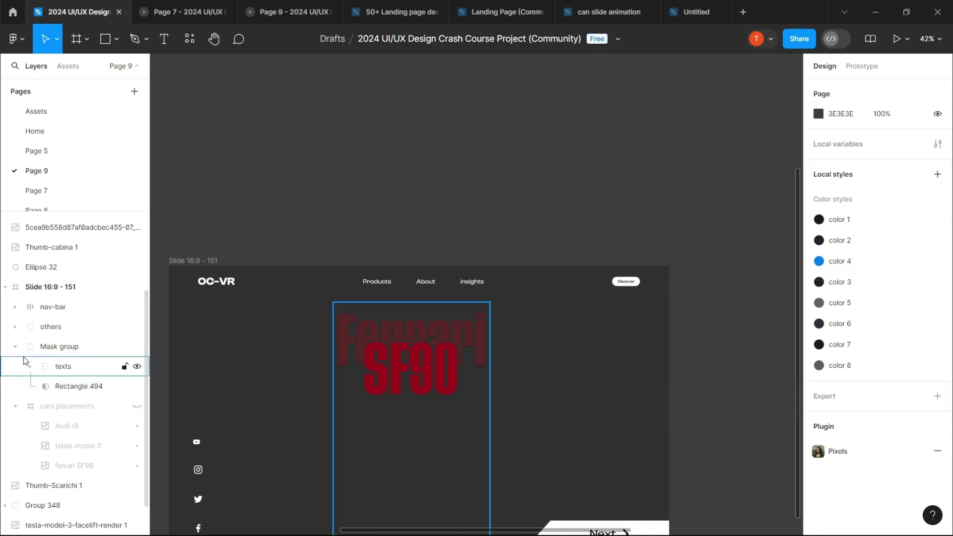
{"action": "double_click", "coordinate": [63, 351]}
{"action": "type", "text": "texts"}
{"action": "left_click", "coordinate": [186, 219]}
Unhide cars placements, move it above nav-bar, and centre it horizontally in the slide.
{"action": "left_click", "coordinate": [137, 366]}
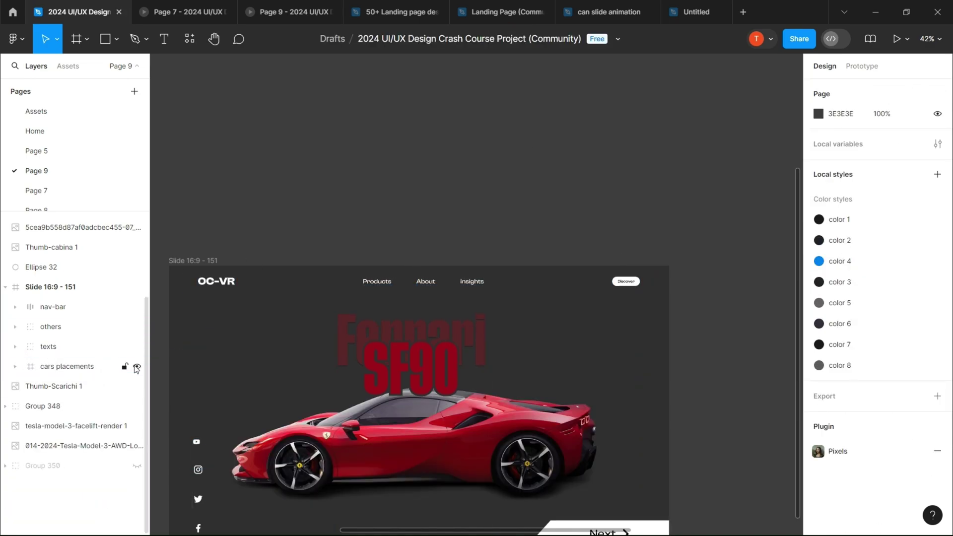
{"action": "left_click_drag", "start_coordinate": [63, 372], "coordinate": [64, 304]}
{"action": "scroll", "coordinate": [409, 217], "scroll_direction": "down", "scroll_amount": 3}
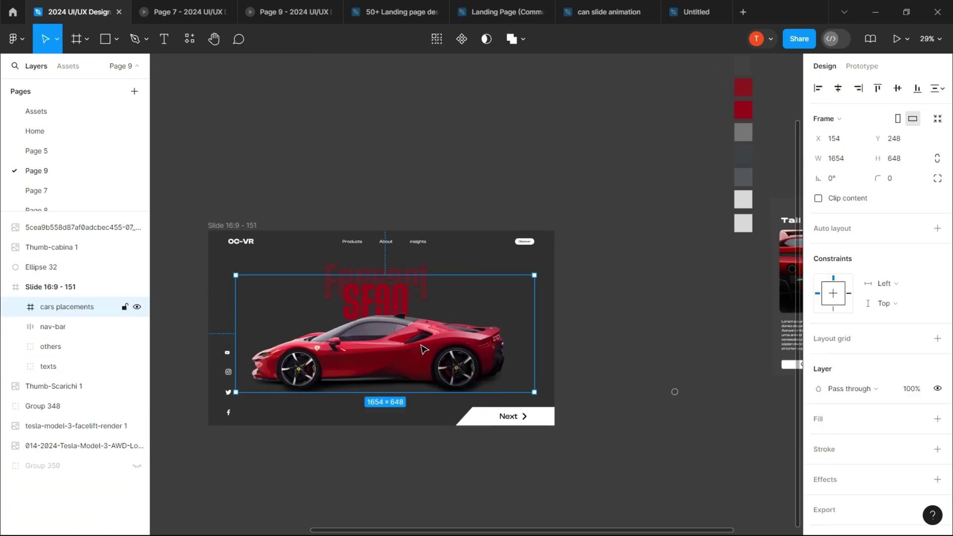
{"action": "left_click", "coordinate": [838, 88]}
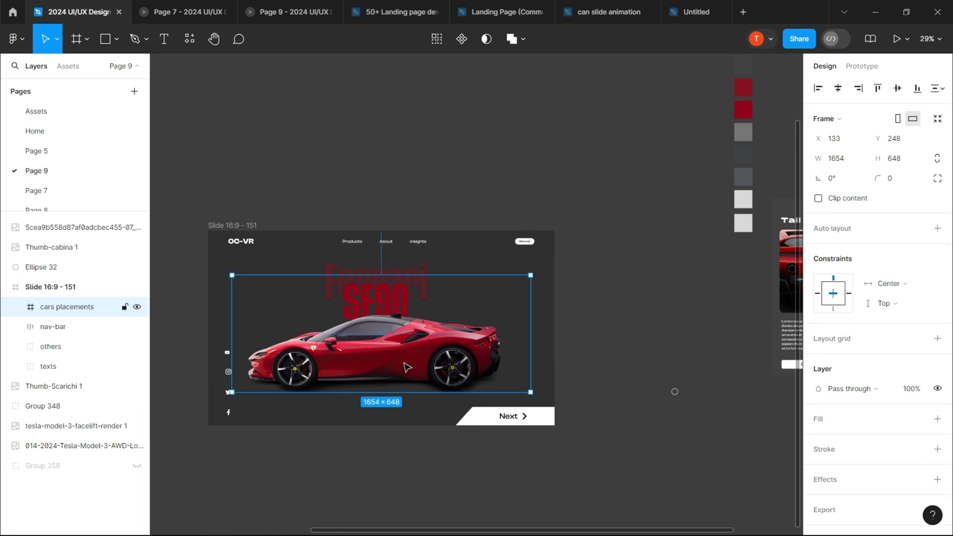
{"action": "left_click", "coordinate": [68, 327]}
{"action": "left_click", "coordinate": [75, 366]}
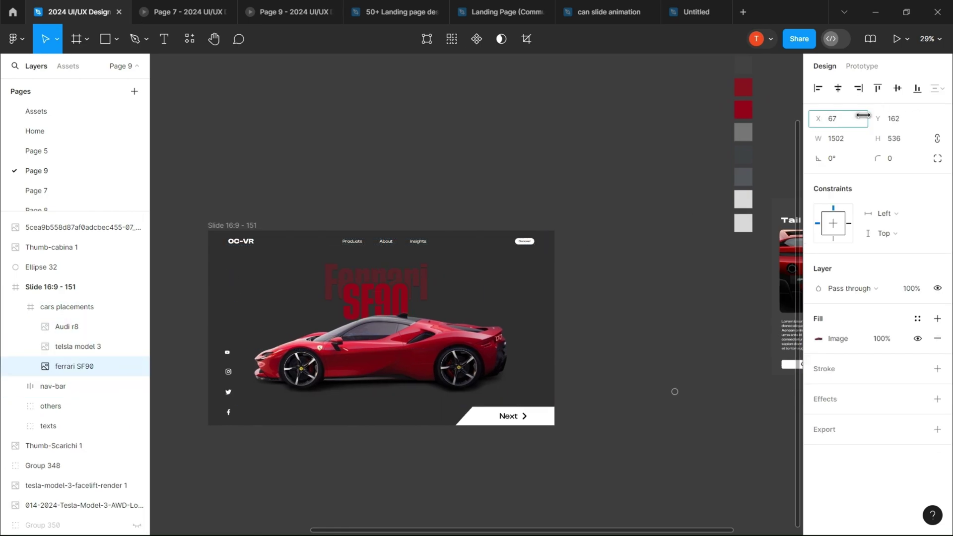
{"action": "left_click", "coordinate": [428, 124]}
{"action": "scroll", "coordinate": [428, 124], "scroll_direction": "down", "scroll_amount": 3}
{"action": "left_click", "coordinate": [294, 106]}
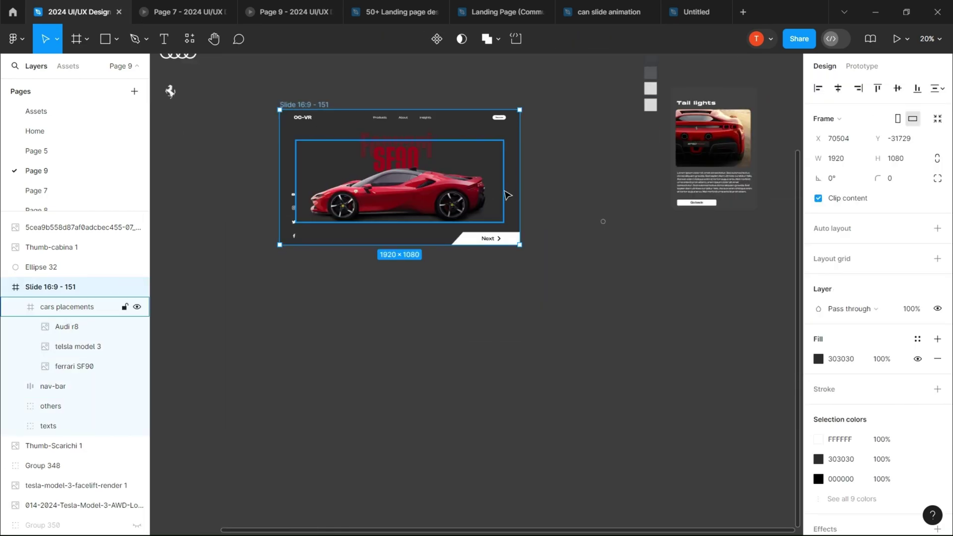
Inspect the Next arrow's vector path and try pasting a copy of the arrow.
{"action": "key", "text": "Escape"}
{"action": "scroll", "coordinate": [579, 250], "scroll_direction": "up", "scroll_amount": 10}
{"action": "double_click", "coordinate": [219, 198]}
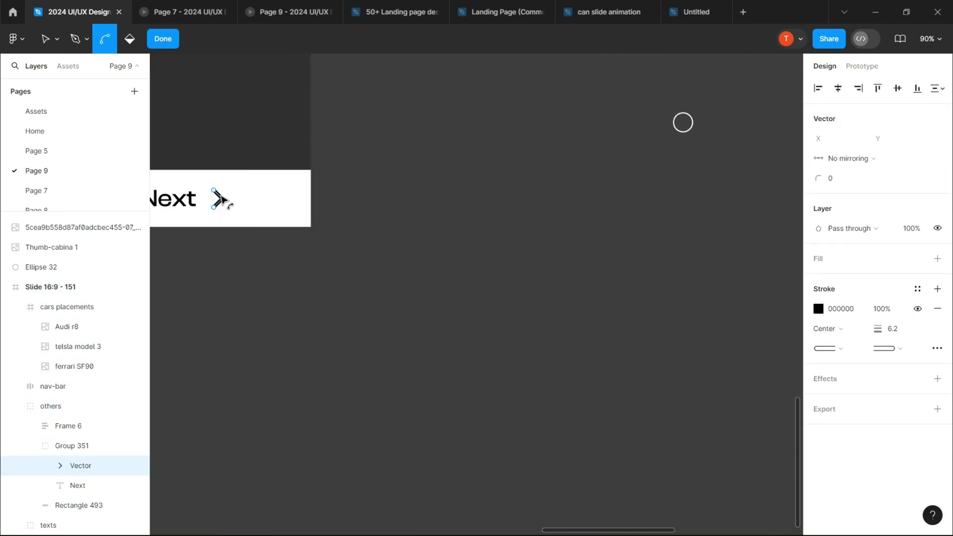
{"action": "key", "text": "Escape"}
{"action": "scroll", "coordinate": [388, 215], "scroll_direction": "right", "scroll_amount": 3}
{"action": "key", "text": "Escape"}
{"action": "key", "text": "ctrl+v"}
{"action": "scroll", "coordinate": [506, 246], "scroll_direction": "down", "scroll_amount": 3}
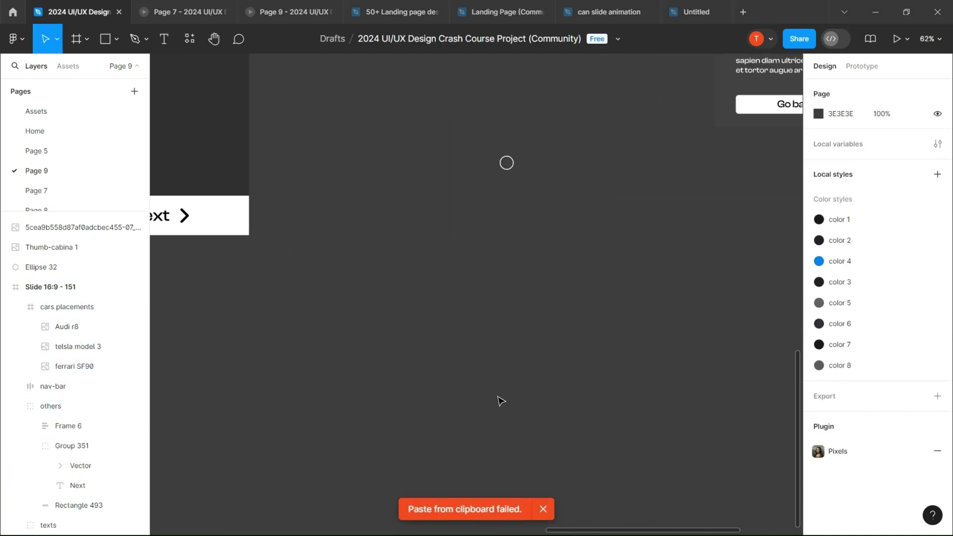
{"action": "scroll", "coordinate": [341, 283], "scroll_direction": "left", "scroll_amount": 3}
{"action": "scroll", "coordinate": [341, 283], "scroll_direction": "up", "scroll_amount": 1}
Copy the Next button beside the slide, deleting its text so only the arrow and circle remain.
{"action": "left_click", "coordinate": [357, 254]}
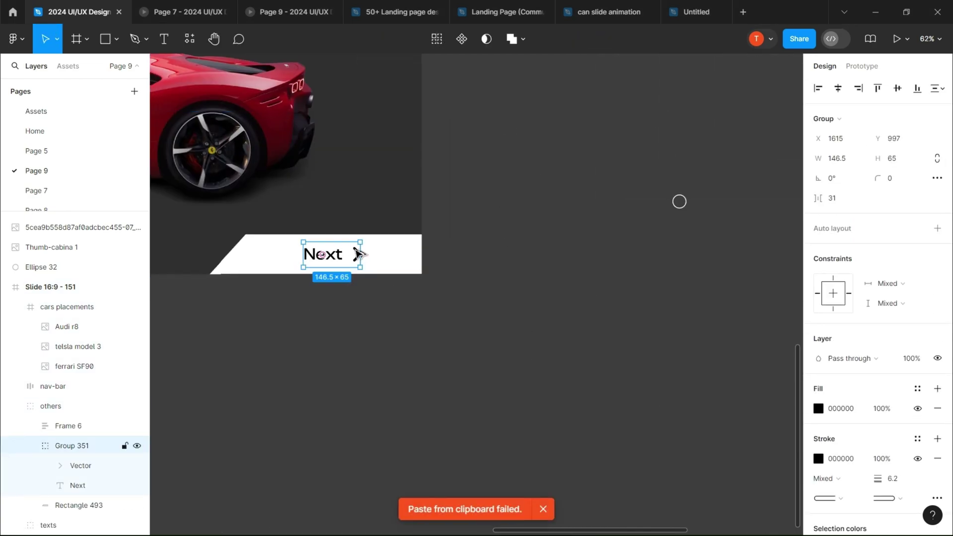
{"action": "left_click_drag", "start_coordinate": [627, 265], "coordinate": [627, 264]}
{"action": "double_click", "coordinate": [596, 266]}
{"action": "key", "text": "Delete"}
{"action": "key", "text": "ctrl+shift+g"}
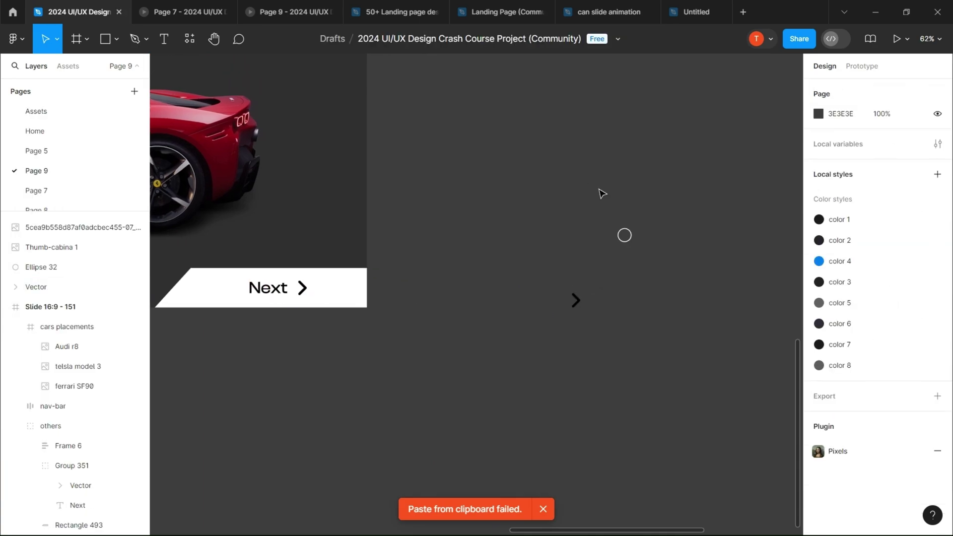
Align the arrow inside the circle and scale it down.
{"action": "key", "text": "shift+2"}
{"action": "left_click", "coordinate": [546, 298]}
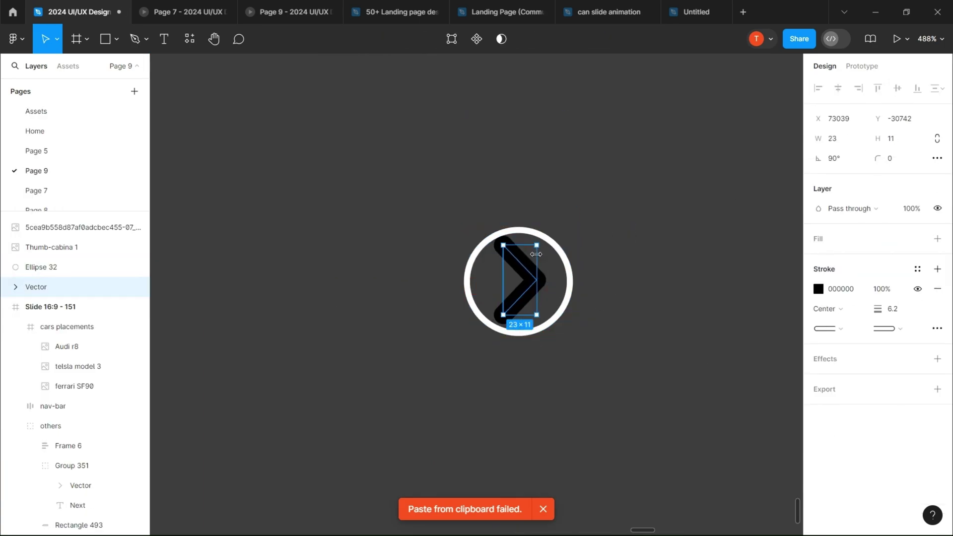
{"action": "left_click", "coordinate": [938, 190]}
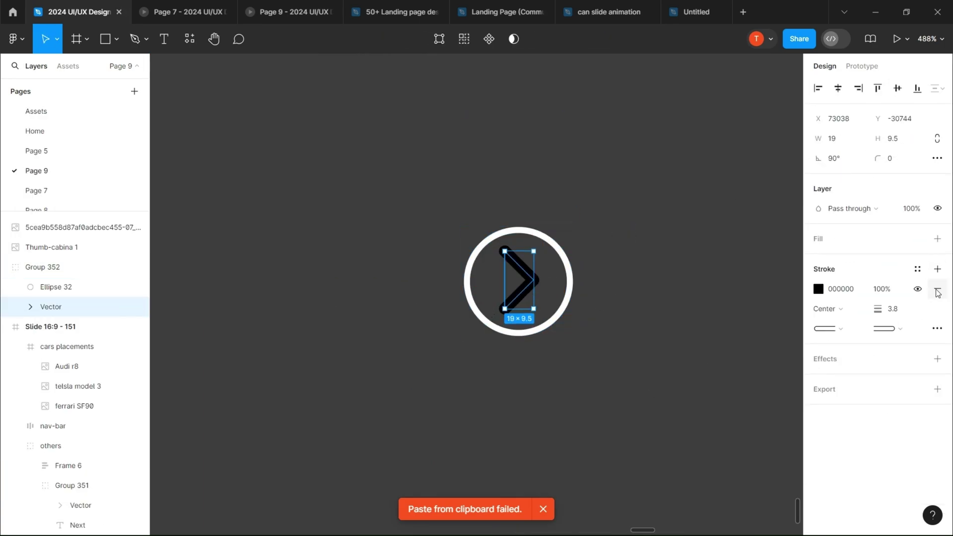
{"action": "key", "text": "Escape"}
Make the group a component with a Variant2, arrow above circle in both variants.
{"action": "key", "text": "ctrl+alt+k"}
{"action": "left_click", "coordinate": [472, 39]}
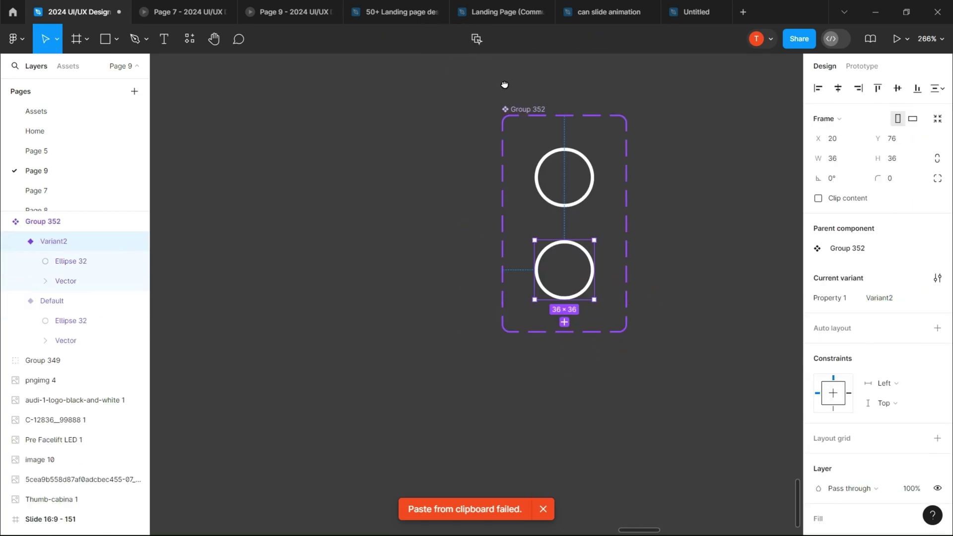
{"action": "scroll", "coordinate": [546, 284], "scroll_direction": "up", "scroll_amount": 2}
{"action": "key", "text": "Return"}
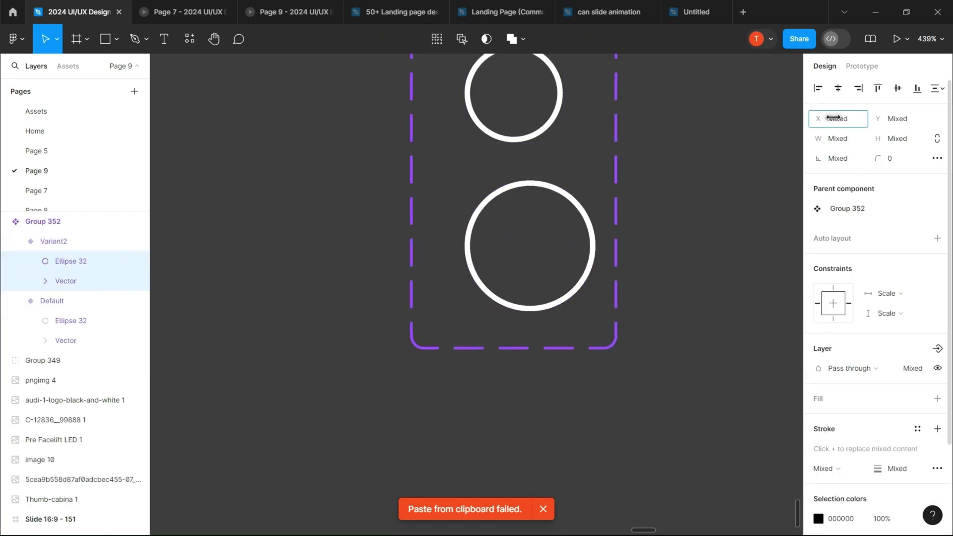
{"action": "left_click_drag", "start_coordinate": [65, 281], "coordinate": [72, 259]}
{"action": "left_click_drag", "start_coordinate": [66, 340], "coordinate": [68, 298]}
Give the Variant2 circle a white fill.
{"action": "left_click", "coordinate": [71, 281]}
{"action": "left_click", "coordinate": [938, 399]}
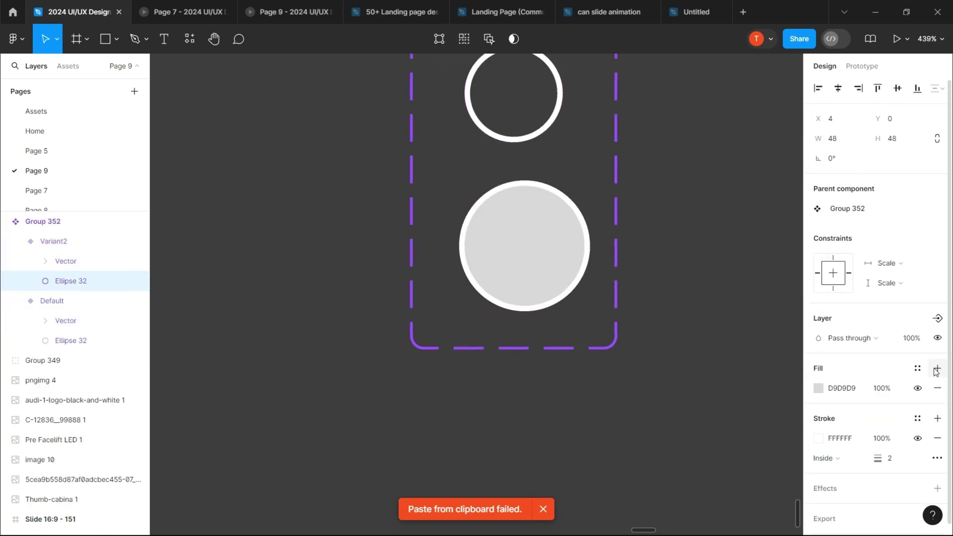
{"action": "left_click", "coordinate": [818, 388]}
{"action": "left_click", "coordinate": [669, 468]}
Set the Variant2 arrow stroke to 303030 and centre it in the circle.
{"action": "left_click", "coordinate": [66, 261]}
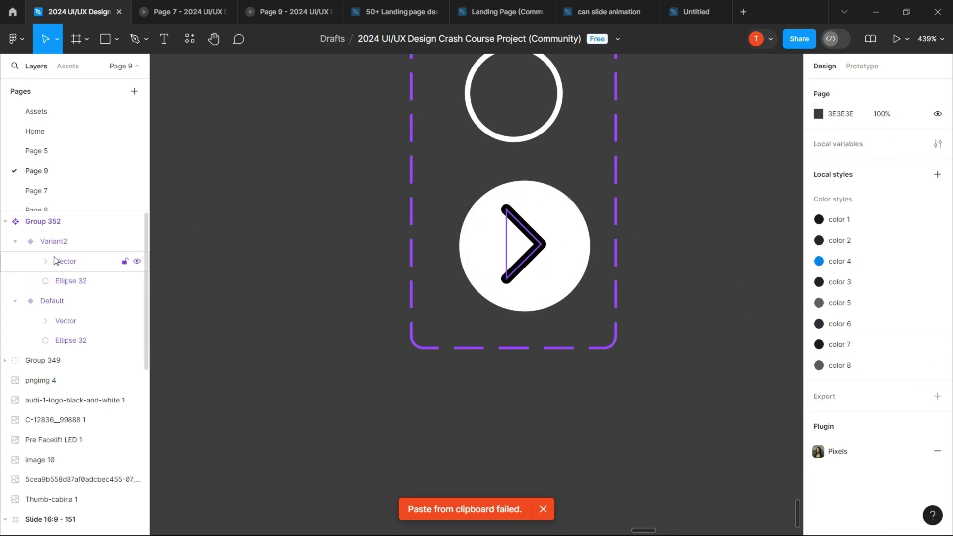
{"action": "scroll", "coordinate": [511, 446], "scroll_direction": "down", "scroll_amount": 3}
{"action": "left_click", "coordinate": [818, 419]}
{"action": "type", "text": "303030"}
{"action": "key", "text": "Return"}
{"action": "key", "text": "Escape"}
{"action": "scroll", "coordinate": [556, 339], "scroll_direction": "up", "scroll_amount": 3}
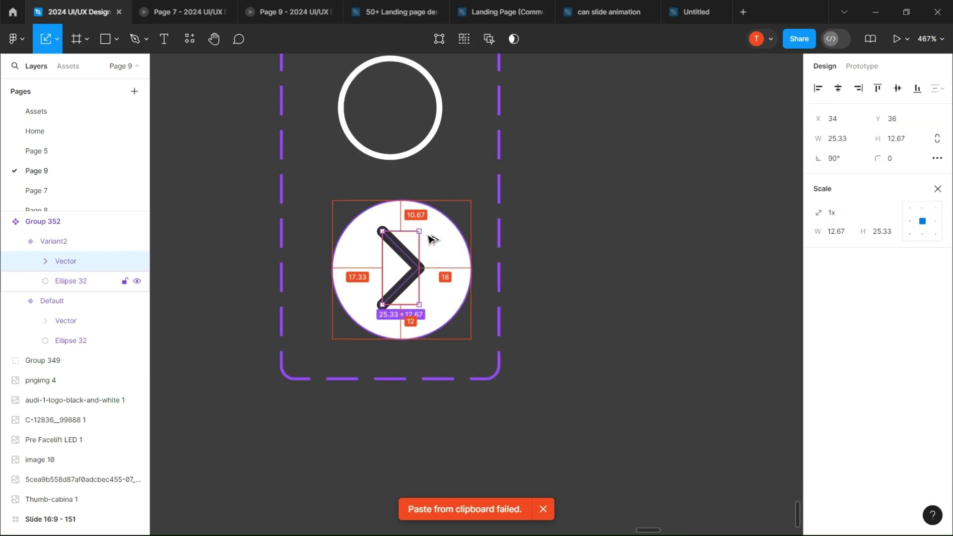
{"action": "left_click_drag", "start_coordinate": [398, 277], "coordinate": [452, 343]}
{"action": "left_click", "coordinate": [596, 270]}
Add a While hovering → Change to Variant2 interaction on the Default variant.
{"action": "scroll", "coordinate": [596, 270], "scroll_direction": "down", "scroll_amount": 5}
{"action": "left_click", "coordinate": [862, 66]}
{"action": "scroll", "coordinate": [604, 236], "scroll_direction": "up", "scroll_amount": 5}
{"action": "left_click", "coordinate": [447, 260]}
{"action": "left_click", "coordinate": [397, 339]}
{"action": "key", "text": "Escape"}
{"action": "left_click", "coordinate": [398, 339]}
{"action": "left_click", "coordinate": [418, 370]}
{"action": "left_click", "coordinate": [509, 340]}
Place a Group 352 hover circle from Assets over the Ferrari inside cars placements.
{"action": "scroll", "coordinate": [615, 279], "scroll_direction": "down", "scroll_amount": 10}
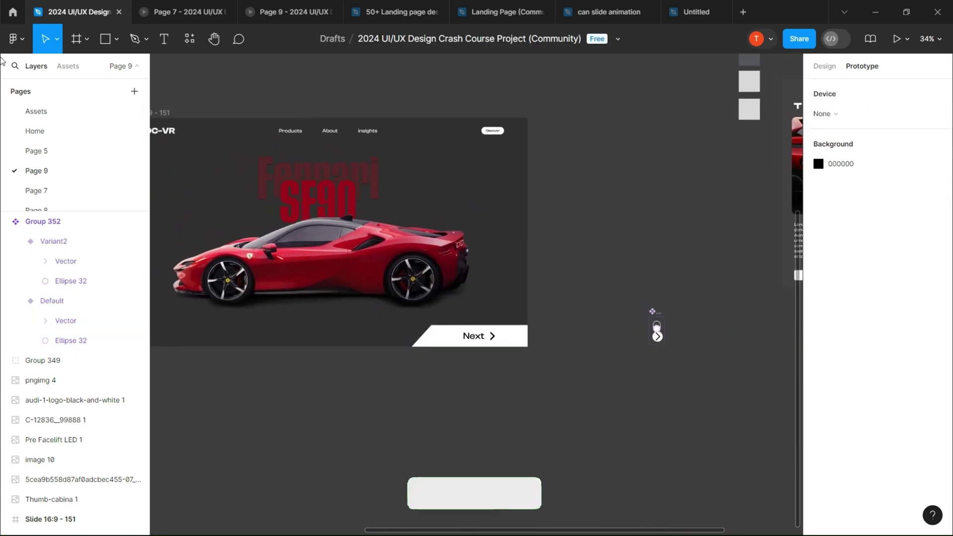
{"action": "key", "text": "alt+2"}
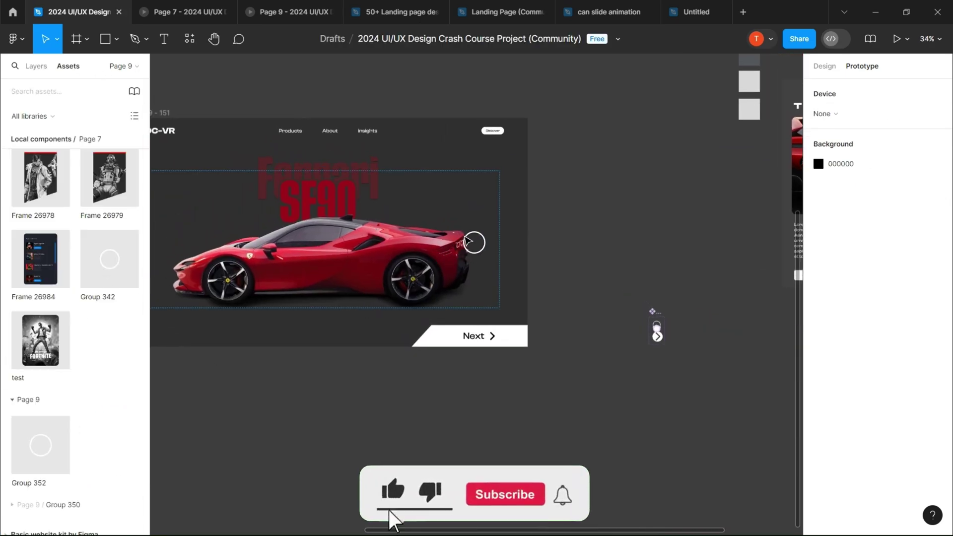
{"action": "left_click", "coordinate": [466, 241]}
{"action": "key", "text": "ctrl+f"}
{"action": "scroll", "coordinate": [474, 253], "scroll_direction": "up", "scroll_amount": 8}
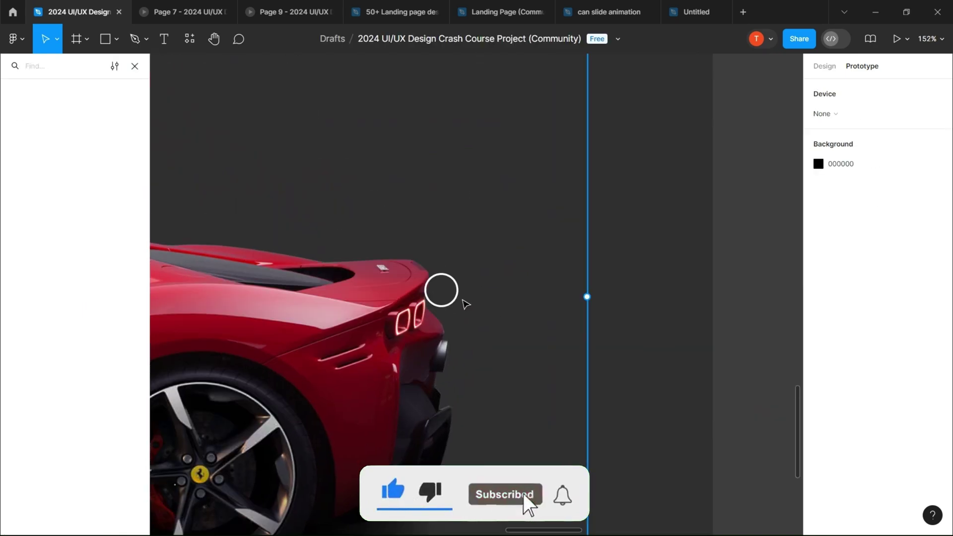
{"action": "left_click", "coordinate": [453, 297]}
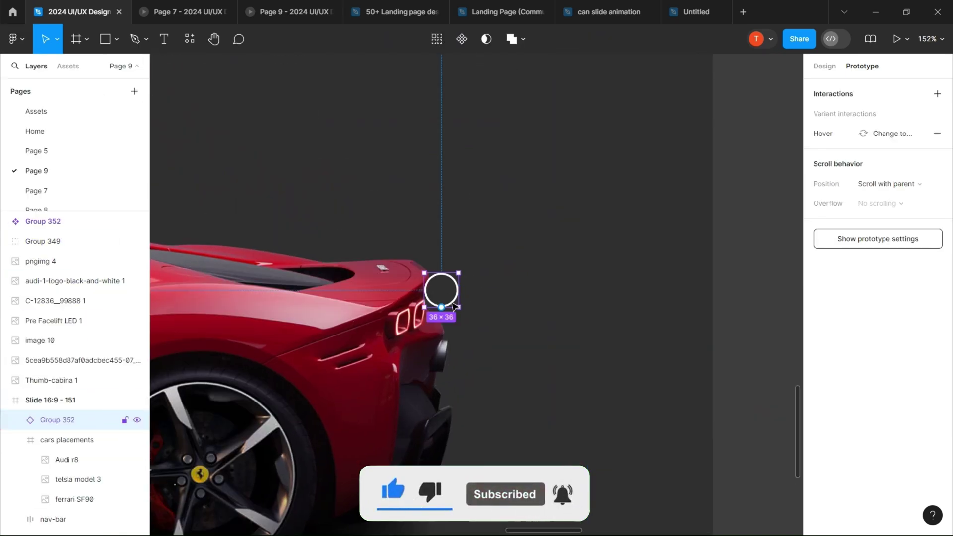
{"action": "left_click_drag", "start_coordinate": [477, 261], "coordinate": [630, 277]}
Duplicate the hover circle and group the three circles as 'hover button'.
{"action": "scroll", "coordinate": [465, 264], "scroll_direction": "down", "scroll_amount": 3}
{"action": "key", "text": "alt+8"}
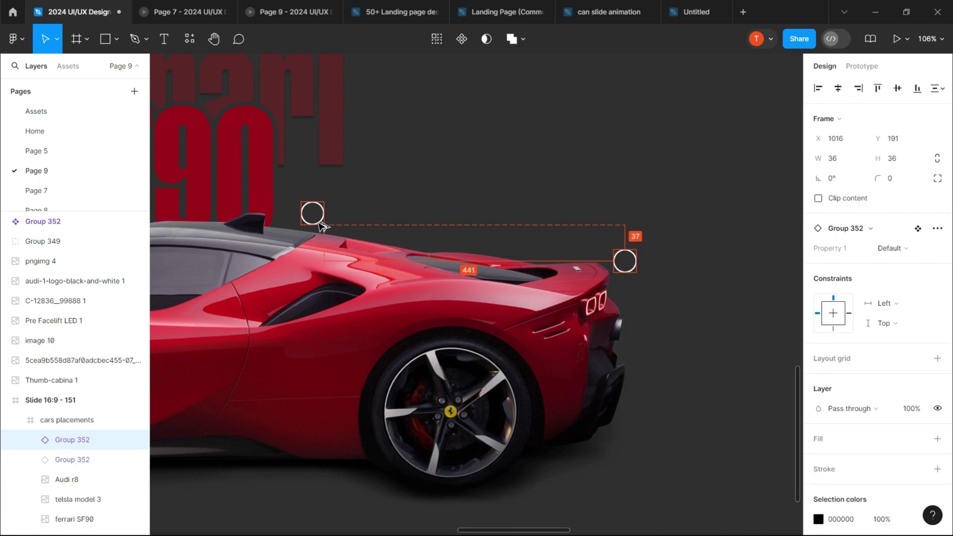
{"action": "key", "text": "ctrl+d"}
{"action": "scroll", "coordinate": [534, 254], "scroll_direction": "left", "scroll_amount": 7}
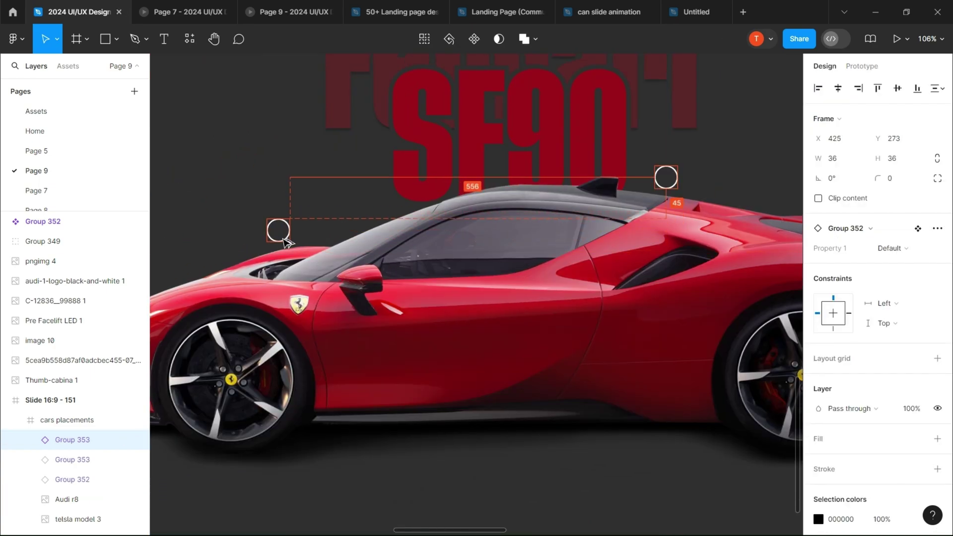
{"action": "scroll", "coordinate": [285, 242], "scroll_direction": "down", "scroll_amount": 5}
{"action": "left_click", "coordinate": [73, 480], "text": "shift"}
{"action": "key", "text": "ctrl+g"}
{"action": "double_click", "coordinate": [75, 440]}
{"action": "type", "text": "hover button"}
{"action": "left_click", "coordinate": [602, 445]}
Select the hover button component, then its parent Slide 16:9 - 151.
{"action": "scroll", "coordinate": [659, 243], "scroll_direction": "down", "scroll_amount": 3}
{"action": "left_click", "coordinate": [661, 242]}
{"action": "scroll", "coordinate": [673, 229], "scroll_direction": "up", "scroll_amount": 3}
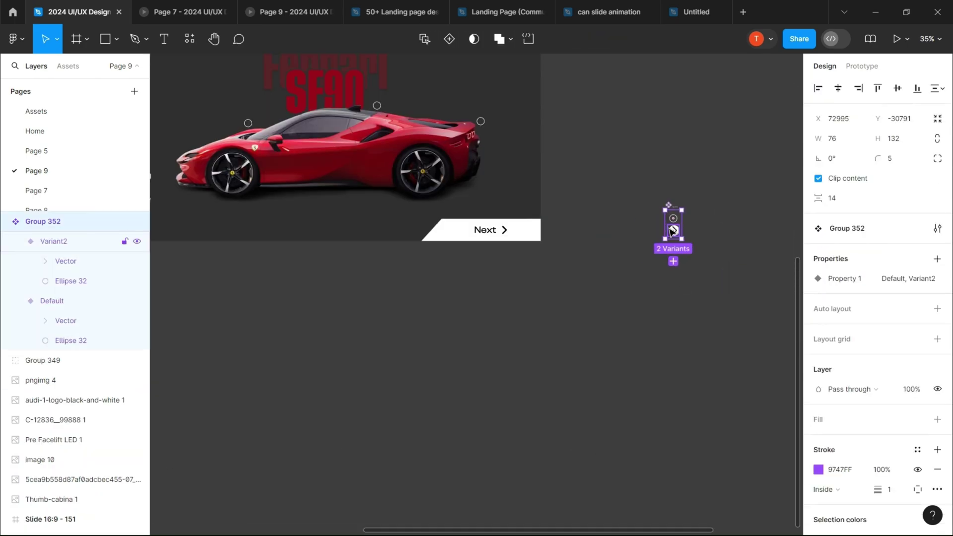
{"action": "scroll", "coordinate": [673, 229], "scroll_direction": "down", "scroll_amount": 3}
{"action": "key", "text": "shift+Enter"}
Duplicate the slide and shift the three car images left to show the white Tesla Model 3.
{"action": "key", "text": "ctrl+d"}
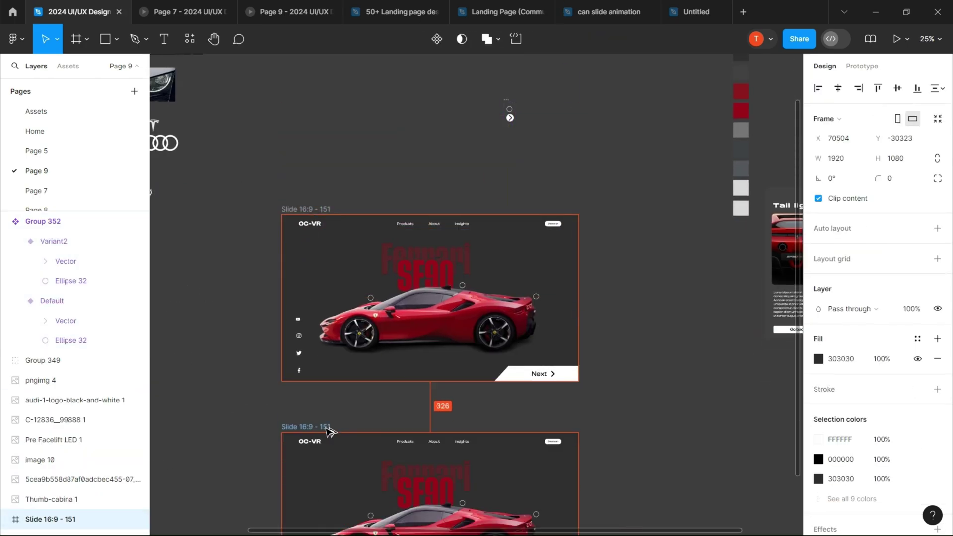
{"action": "scroll", "coordinate": [327, 431], "scroll_direction": "down", "scroll_amount": 3}
{"action": "scroll", "coordinate": [442, 298], "scroll_direction": "up", "scroll_amount": 3}
{"action": "left_click", "coordinate": [443, 282]}
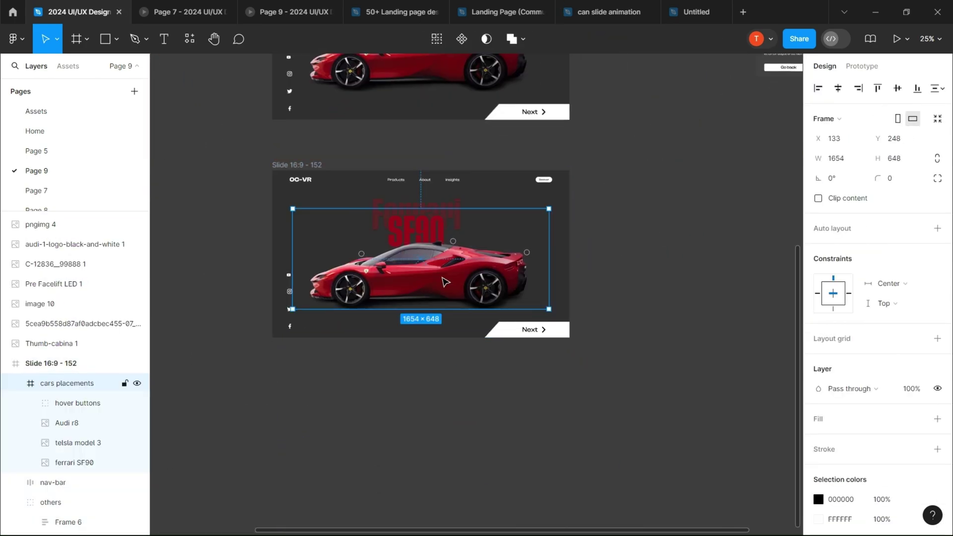
{"action": "double_click", "coordinate": [448, 284]}
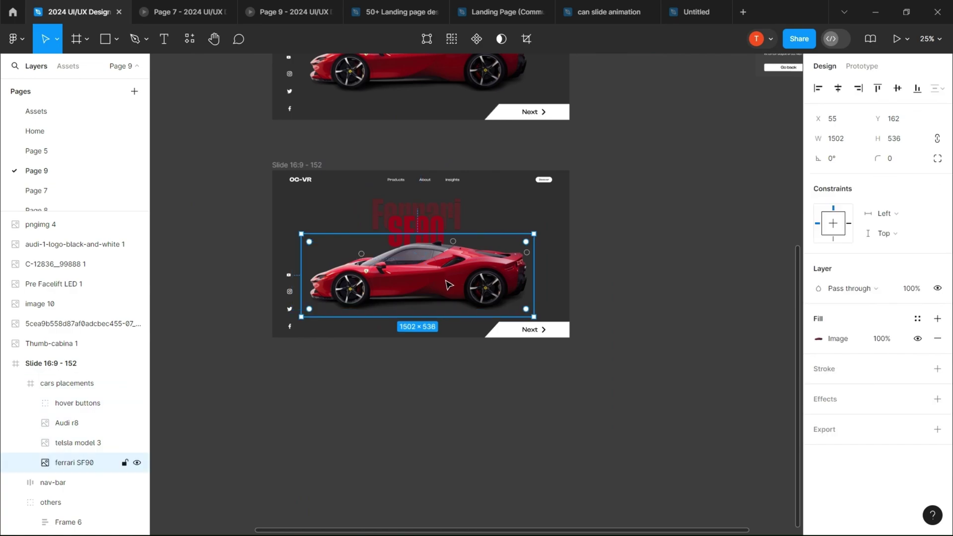
{"action": "left_click", "coordinate": [68, 443], "text": "shift"}
{"action": "left_click", "coordinate": [67, 423], "text": "shift"}
{"action": "left_click_drag", "start_coordinate": [816, 119], "coordinate": [817, 119]}
{"action": "key", "text": "Escape"}
Adjust the texts group for the Tesla Model 3 title and shift the hover circles over the Tesla.
{"action": "left_click", "coordinate": [425, 223]}
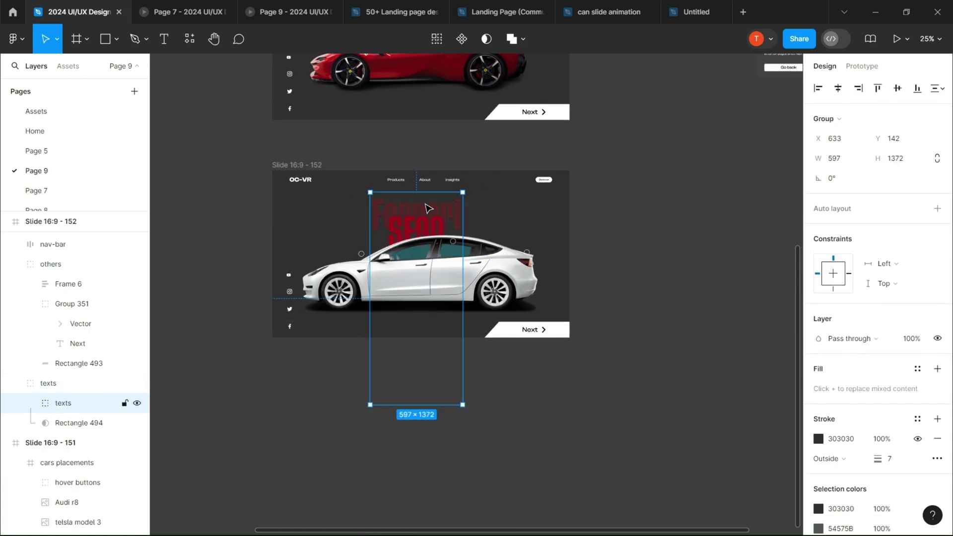
{"action": "scroll", "coordinate": [491, 233], "scroll_direction": "up", "scroll_amount": 5}
{"action": "scroll", "coordinate": [417, 248], "scroll_direction": "down", "scroll_amount": 8}
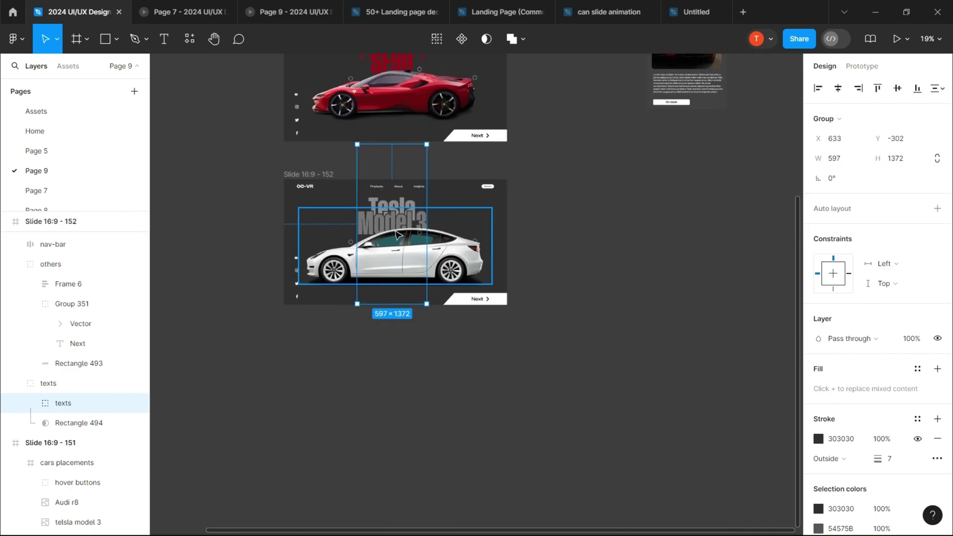
{"action": "scroll", "coordinate": [546, 278], "scroll_direction": "up", "scroll_amount": 4}
{"action": "left_click", "coordinate": [640, 323], "text": "ctrl"}
{"action": "left_click", "coordinate": [532, 307], "text": "ctrl"}
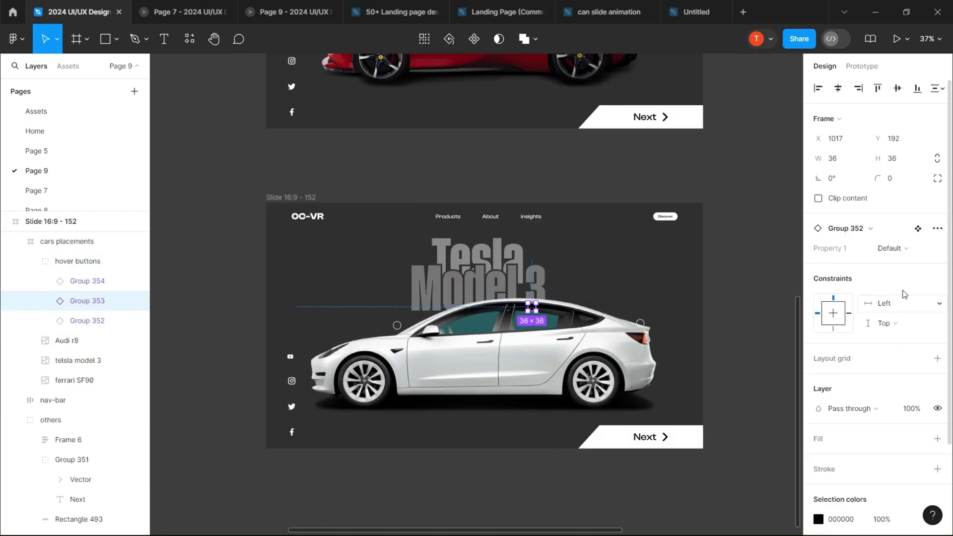
{"action": "left_click", "coordinate": [725, 370]}
{"action": "left_click", "coordinate": [88, 281]}
{"action": "left_click_drag", "start_coordinate": [818, 139], "coordinate": [745, 144]}
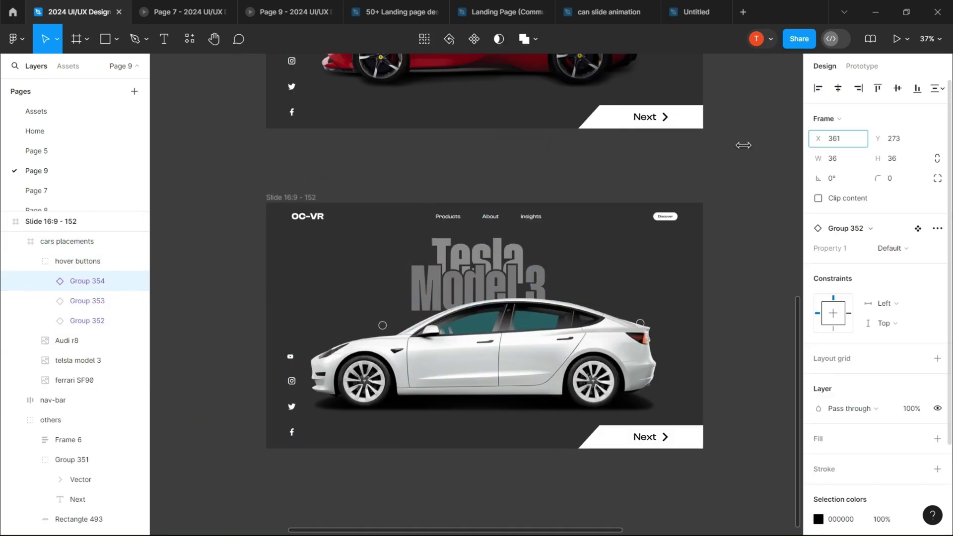
Alt-drag the Tesla slide down to create Slide 16:9 - 153 beneath it.
{"action": "left_click", "coordinate": [51, 221]}
{"action": "scroll", "coordinate": [446, 248], "scroll_direction": "down", "scroll_amount": 5}
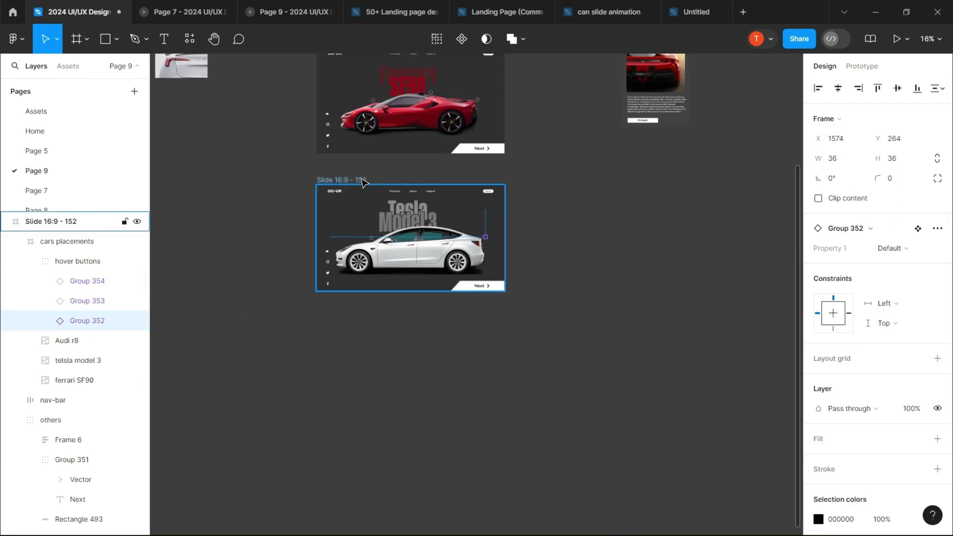
{"action": "left_click_drag", "start_coordinate": [406, 259], "coordinate": [406, 355]}
{"action": "scroll", "coordinate": [407, 355], "scroll_direction": "up", "scroll_amount": 3}
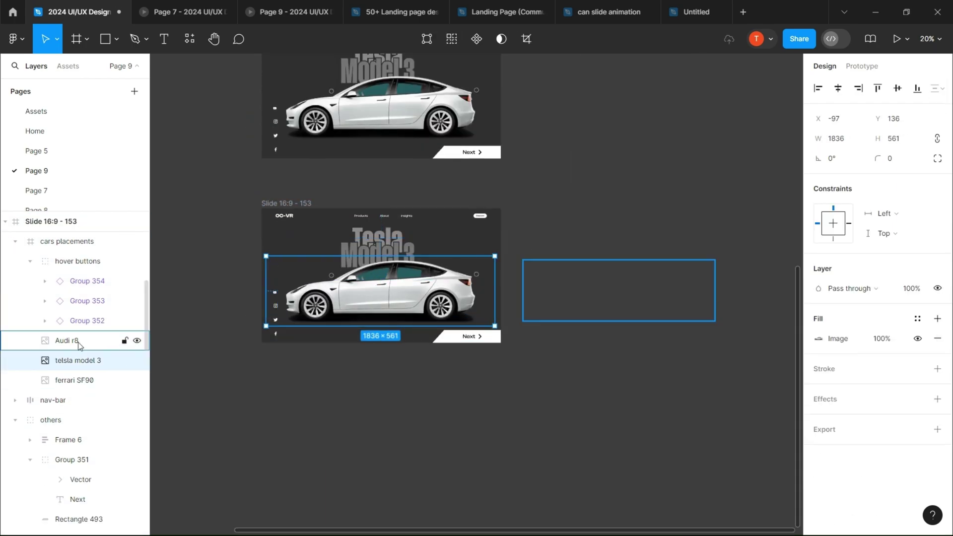
Show the Audi R8 car image and shift the title group so it reads 'Audi R8'.
{"action": "left_click", "coordinate": [75, 380]}
{"action": "left_click", "coordinate": [86, 341], "text": "shift"}
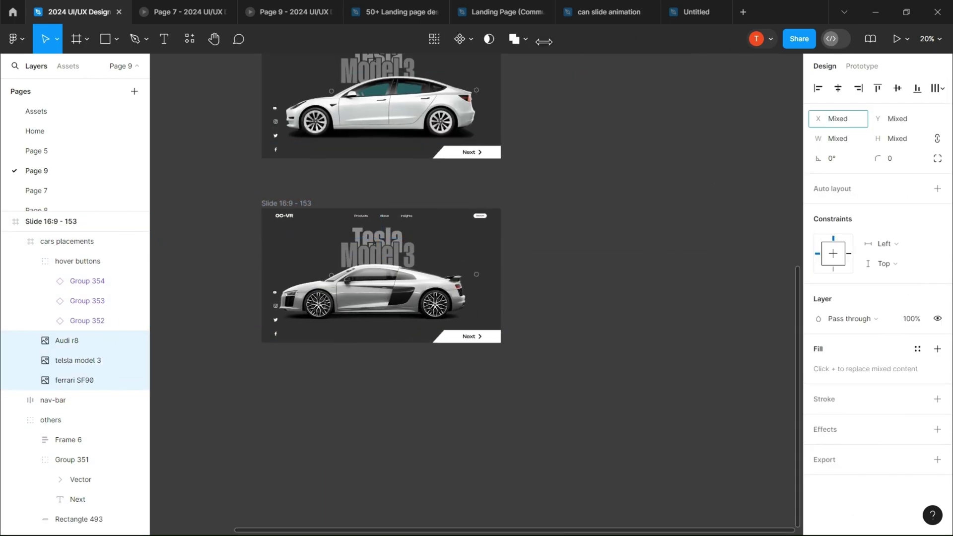
{"action": "left_click", "coordinate": [390, 233]}
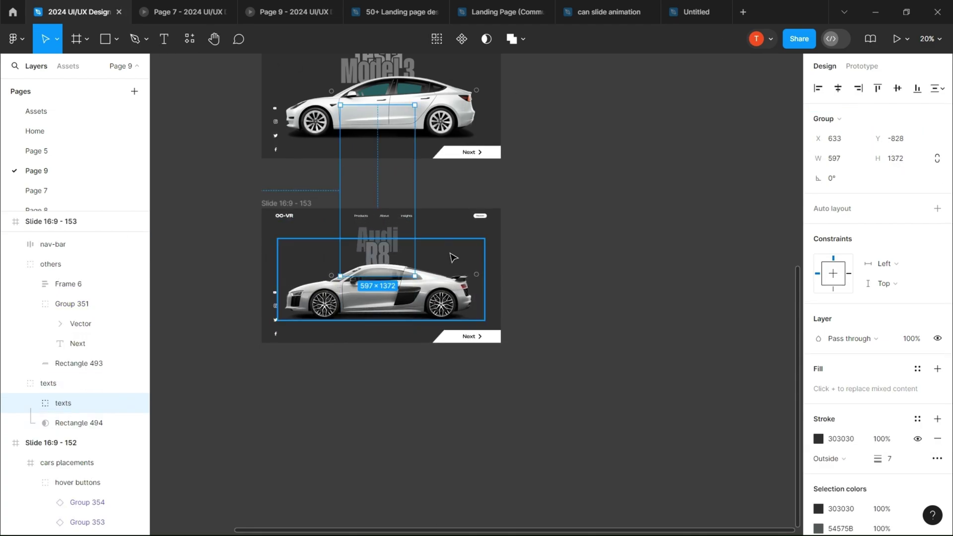
{"action": "left_click_drag", "start_coordinate": [735, 140], "coordinate": [740, 140]}
{"action": "scroll", "coordinate": [497, 199], "scroll_direction": "down", "scroll_amount": 5}
{"action": "scroll", "coordinate": [397, 203], "scroll_direction": "up", "scroll_amount": 3}
{"action": "scroll", "coordinate": [397, 204], "scroll_direction": "up", "scroll_amount": 5}
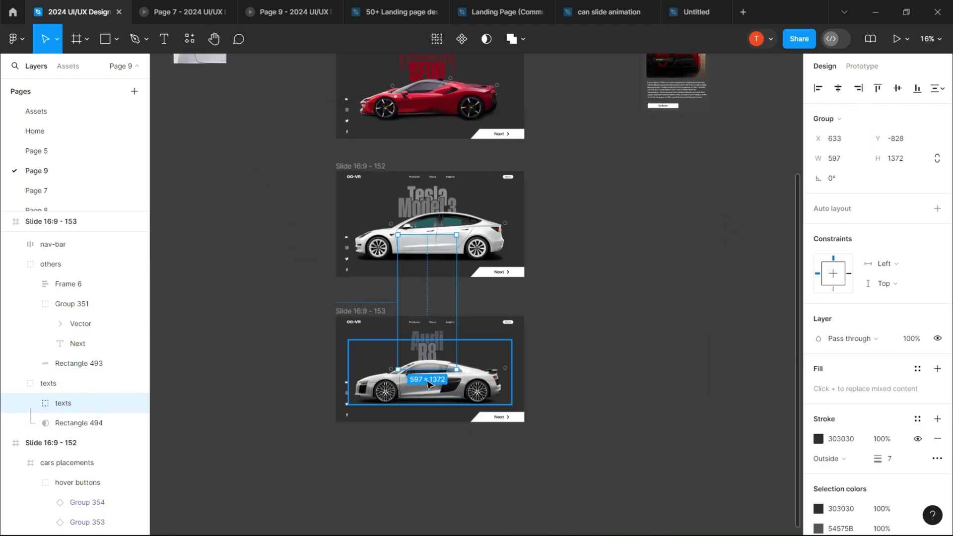
Select two hover buttons over the Audi R8, then clear the selection.
{"action": "left_click", "coordinate": [331, 349]}
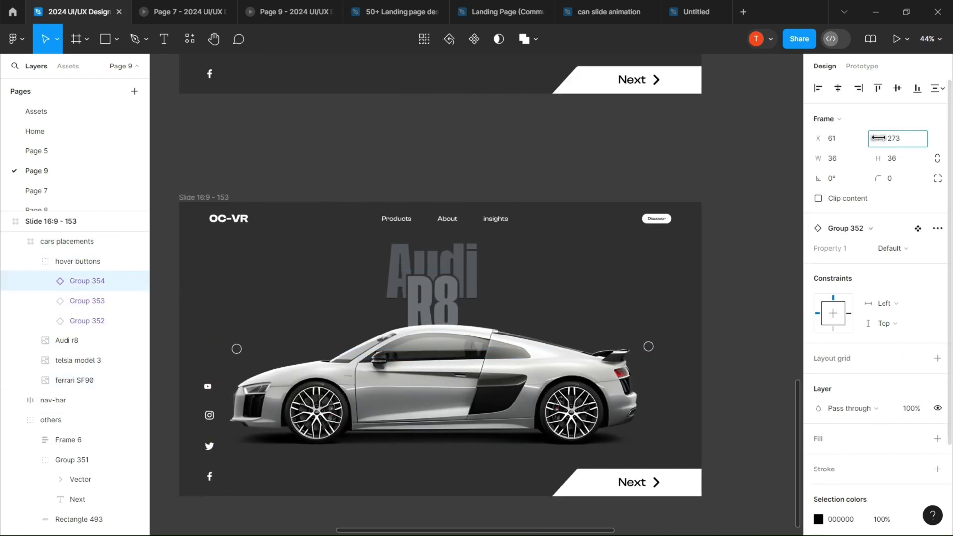
{"action": "left_click", "coordinate": [84, 329]}
{"action": "scroll", "coordinate": [392, 327], "scroll_direction": "down", "scroll_amount": 5}
{"action": "left_click", "coordinate": [309, 266]}
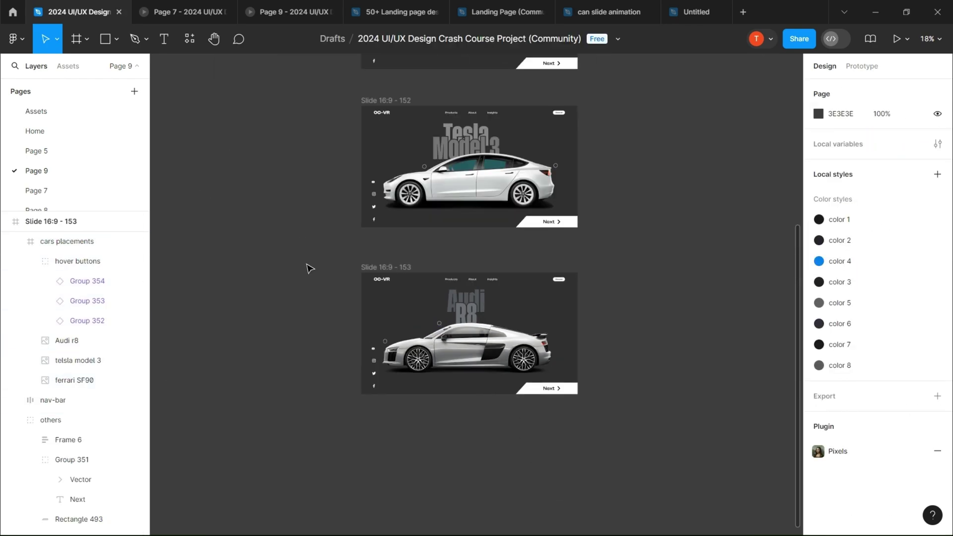
Draw a tall card rectangle filled with sampled dark grey 414141 and move it off the slide.
{"action": "scroll", "coordinate": [577, 526], "scroll_direction": "up", "scroll_amount": 3}
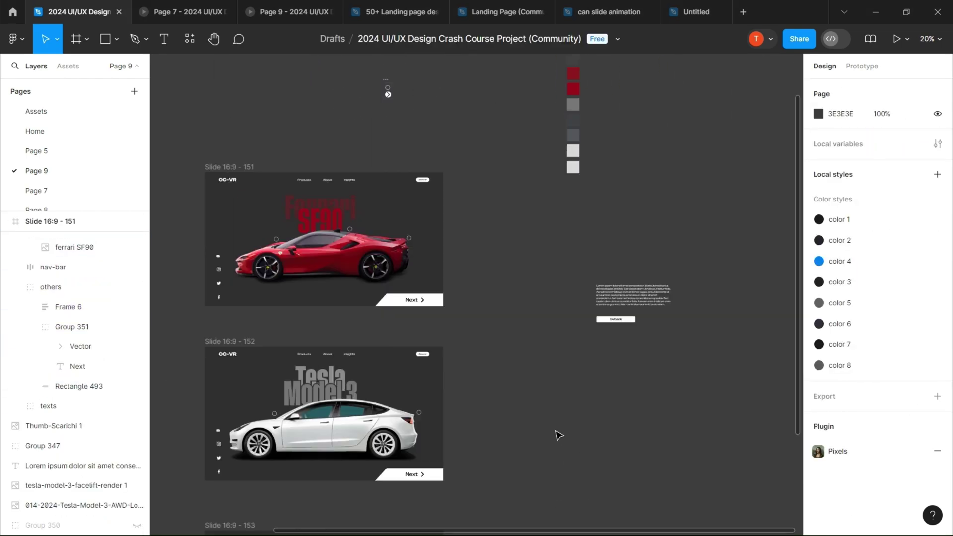
{"action": "scroll", "coordinate": [486, 245], "scroll_direction": "up", "scroll_amount": 3}
{"action": "key", "text": "r"}
{"action": "left_click_drag", "start_coordinate": [516, 171], "coordinate": [363, 400]}
{"action": "left_click", "coordinate": [819, 338]}
{"action": "left_click", "coordinate": [671, 386]}
{"action": "scroll", "coordinate": [721, 112], "scroll_direction": "down", "scroll_amount": 2}
{"action": "scroll", "coordinate": [513, 156], "scroll_direction": "left", "scroll_amount": 3}
{"action": "left_click", "coordinate": [513, 156]}
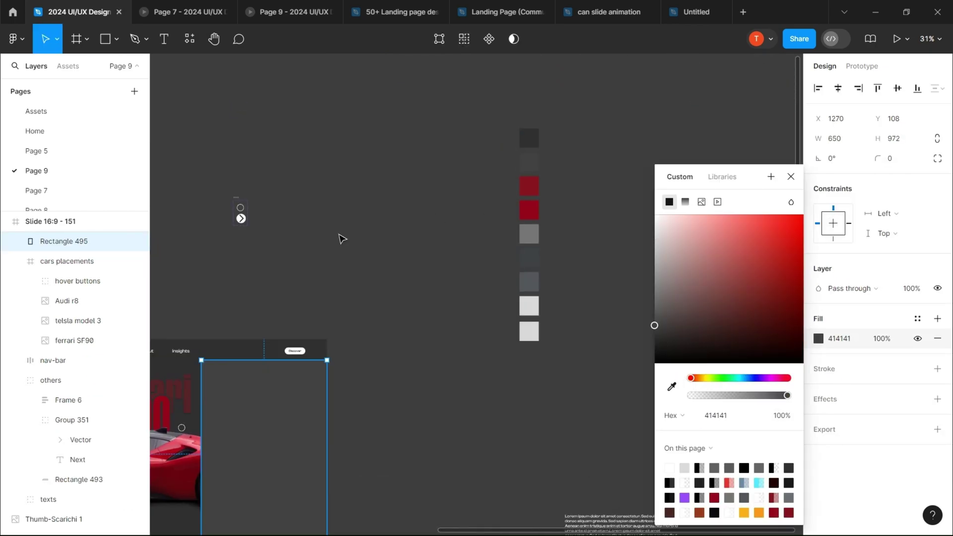
{"action": "scroll", "coordinate": [513, 157], "scroll_direction": "down", "scroll_amount": 3}
{"action": "left_click_drag", "start_coordinate": [385, 290], "coordinate": [497, 309]}
{"action": "scroll", "coordinate": [605, 406], "scroll_direction": "up", "scroll_amount": 3}
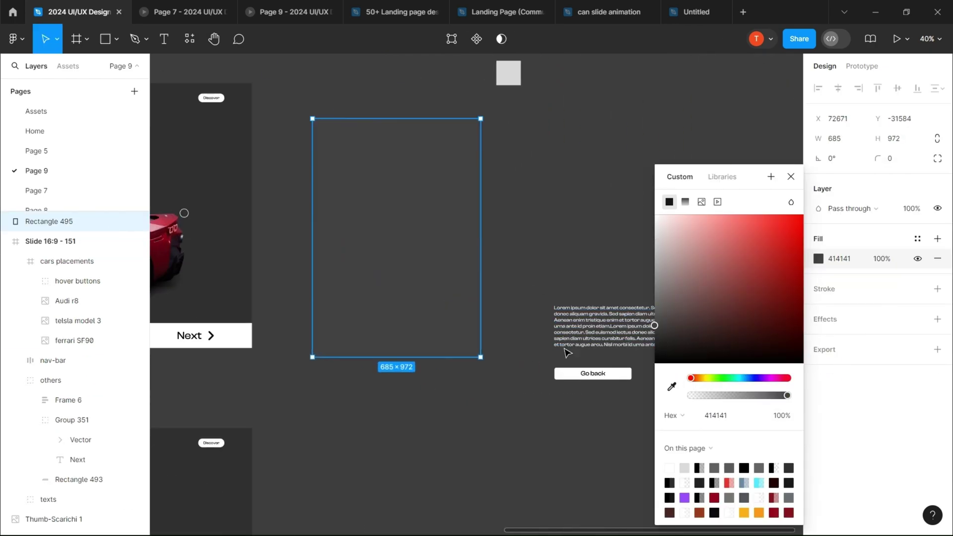
Move the body text and Go back button onto the dark card.
{"action": "left_click_drag", "start_coordinate": [596, 373], "coordinate": [362, 342]}
{"action": "left_click", "coordinate": [395, 293]}
{"action": "left_click", "coordinate": [397, 199], "text": "shift"}
{"action": "key", "text": "alt+h"}
{"action": "key", "text": "ctrl+z"}
{"action": "scroll", "coordinate": [496, 298], "scroll_direction": "down", "scroll_amount": 5}
Place the Ferrari rear photo on the card, enlarged to the card width.
{"action": "left_click_drag", "start_coordinate": [255, 134], "coordinate": [566, 270]}
{"action": "scroll", "coordinate": [542, 276], "scroll_direction": "up", "scroll_amount": 5}
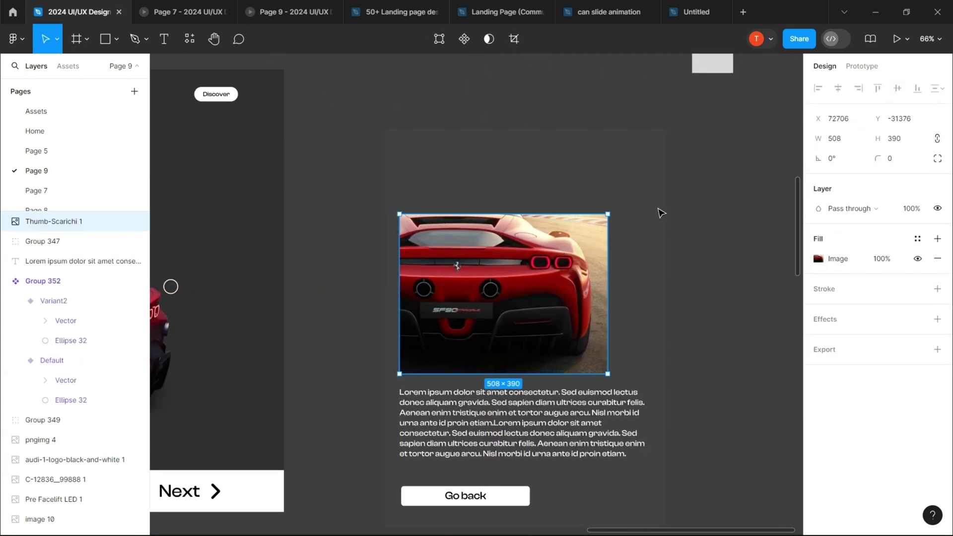
{"action": "left_click_drag", "start_coordinate": [607, 210], "coordinate": [634, 193]}
{"action": "scroll", "coordinate": [700, 258], "scroll_direction": "down", "scroll_amount": 5}
{"action": "scroll", "coordinate": [618, 238], "scroll_direction": "up", "scroll_amount": 5}
Add a 48 pt 'Tails lights' title and group the card parts as 'infos tab 1'.
{"action": "key", "text": "t"}
{"action": "left_click", "coordinate": [526, 191]}
{"action": "type", "text": "TAils lights"}
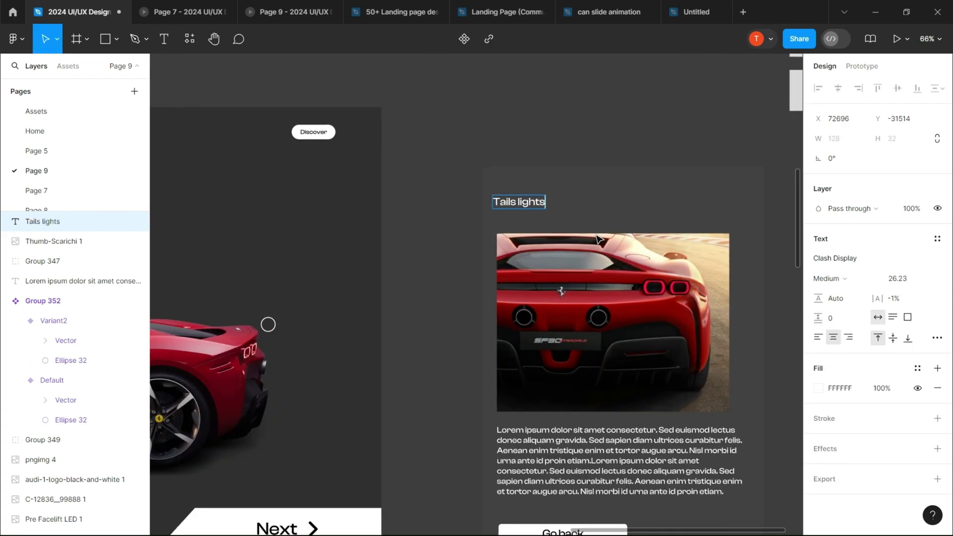
{"action": "left_click", "coordinate": [898, 279]}
{"action": "left_click", "coordinate": [898, 279]}
{"action": "left_click", "coordinate": [909, 445]}
{"action": "scroll", "coordinate": [545, 218], "scroll_direction": "down", "scroll_amount": 2}
{"action": "left_click", "coordinate": [28, 281], "text": "shift"}
{"action": "key", "text": "ctrl+g"}
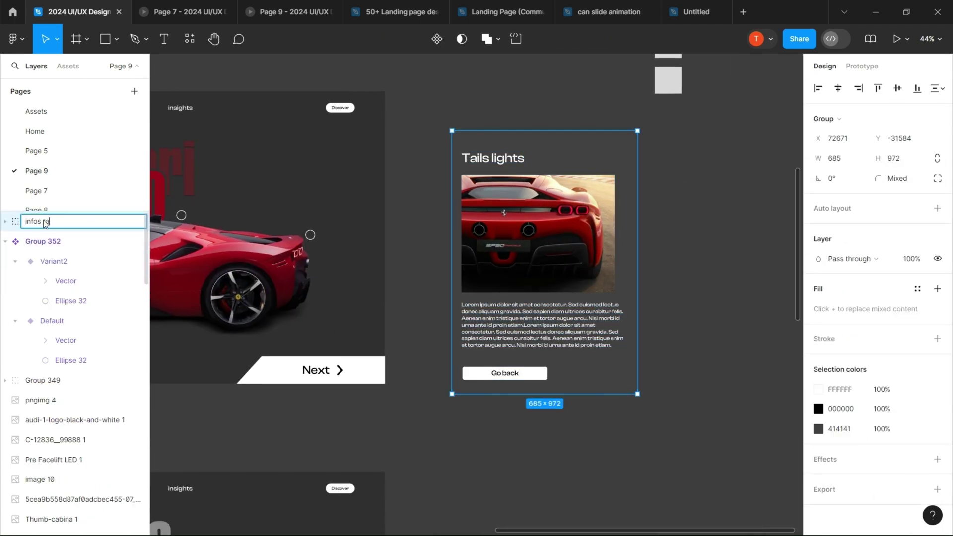
{"action": "key", "text": "ctrl+minus"}
Duplicate the card and give the copy the red Ferrari top-view photo and a 'Ferrari top' title.
{"action": "key", "text": "ctrl+d"}
{"action": "key", "text": "Escape"}
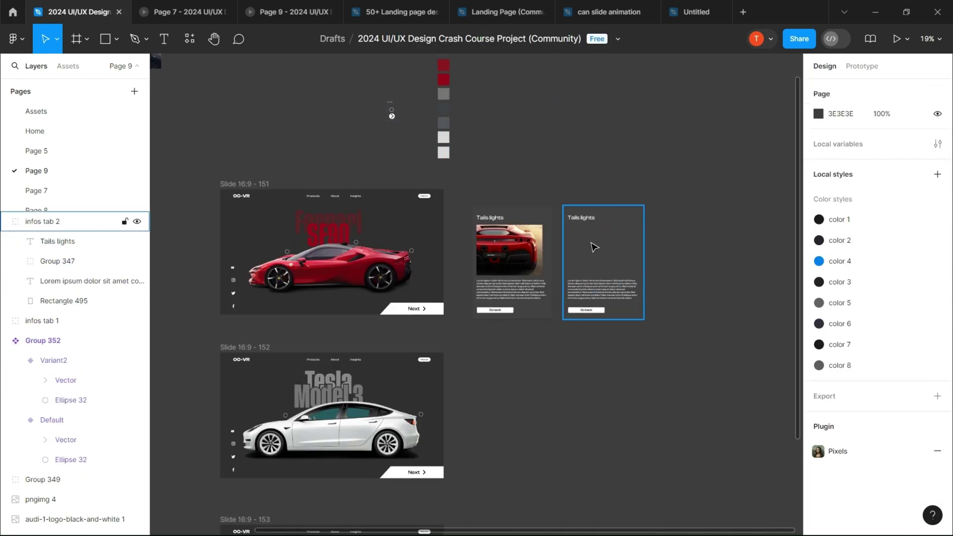
{"action": "key", "text": "ctrl+minus"}
{"action": "left_click_drag", "start_coordinate": [196, 154], "coordinate": [575, 270]}
{"action": "scroll", "coordinate": [548, 218], "scroll_direction": "up", "scroll_amount": 6}
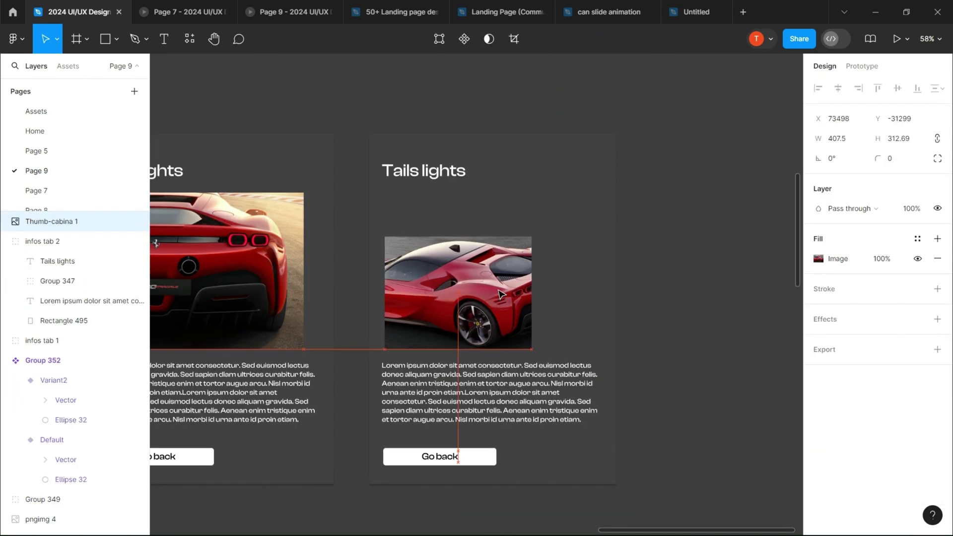
{"action": "left_click_drag", "start_coordinate": [548, 219], "coordinate": [564, 257]}
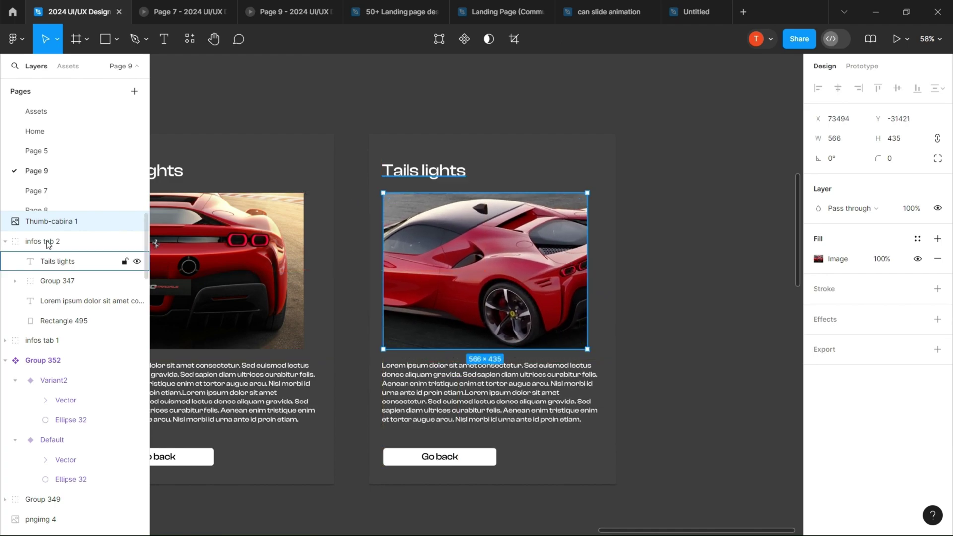
{"action": "left_click_drag", "start_coordinate": [46, 240], "coordinate": [46, 242]}
{"action": "left_click", "coordinate": [435, 173]}
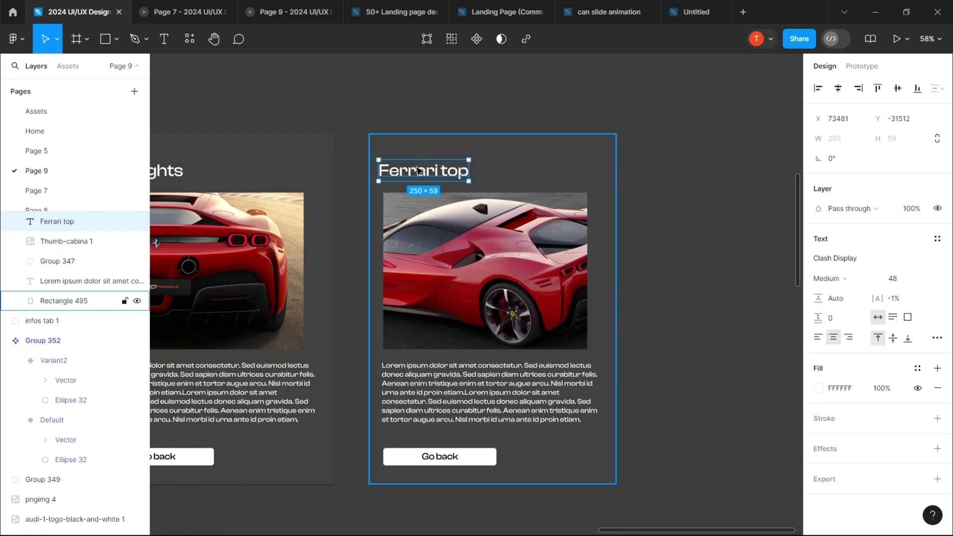
{"action": "left_click", "coordinate": [382, 83]}
Duplicate the second card and fit the steering-wheel photo onto the third card.
{"action": "scroll", "coordinate": [387, 87], "scroll_direction": "down", "scroll_amount": 3}
{"action": "left_click", "coordinate": [488, 132]}
{"action": "left_click_drag", "start_coordinate": [487, 132], "coordinate": [589, 137]}
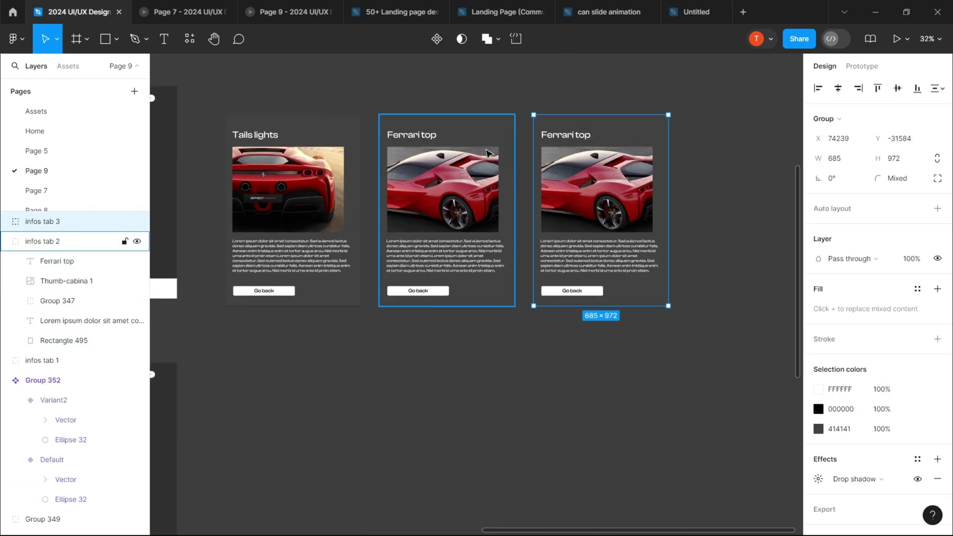
{"action": "scroll", "coordinate": [615, 211], "scroll_direction": "down", "scroll_amount": 3}
{"action": "left_click", "coordinate": [190, 116]}
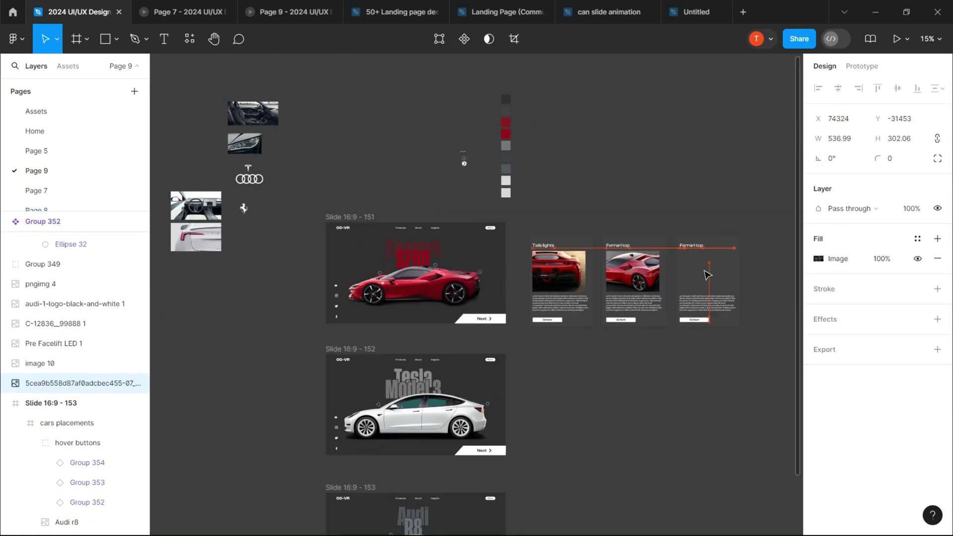
{"action": "left_click_drag", "start_coordinate": [708, 275], "coordinate": [709, 278]}
{"action": "scroll", "coordinate": [709, 278], "scroll_direction": "up", "scroll_amount": 5}
{"action": "left_click_drag", "start_coordinate": [557, 249], "coordinate": [586, 234]}
{"action": "scroll", "coordinate": [523, 271], "scroll_direction": "up", "scroll_amount": 2}
{"action": "left_click_drag", "start_coordinate": [598, 329], "coordinate": [591, 323]}
{"action": "left_click_drag", "start_coordinate": [567, 276], "coordinate": [561, 264]}
Move the third card's body text and Go back button up about 44 px.
{"action": "left_click", "coordinate": [506, 375]}
{"action": "left_click", "coordinate": [463, 426], "text": "shift"}
{"action": "left_click_drag", "start_coordinate": [878, 119], "coordinate": [784, 132]}
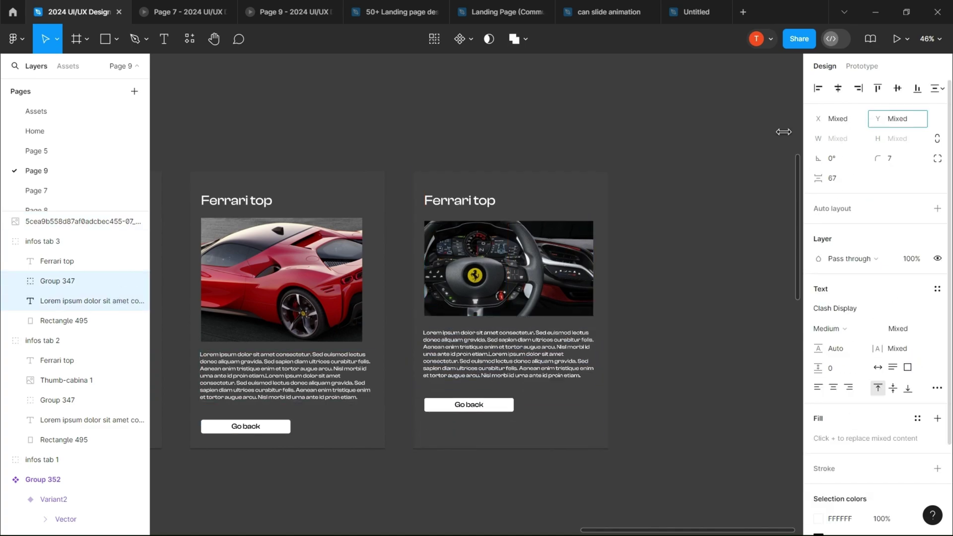
{"action": "scroll", "coordinate": [652, 223], "scroll_direction": "down", "scroll_amount": 3}
{"action": "left_click", "coordinate": [561, 253]}
{"action": "key", "text": "Escape"}
{"action": "key", "text": "Escape"}
Stack the three cards on their horizontal centres and group them as 'infos'.
{"action": "left_click_drag", "start_coordinate": [604, 219], "coordinate": [305, 470]}
{"action": "left_click", "coordinate": [277, 277]}
{"action": "left_click", "coordinate": [423, 278], "text": "shift"}
{"action": "left_click", "coordinate": [563, 278], "text": "shift"}
{"action": "left_click", "coordinate": [838, 88]}
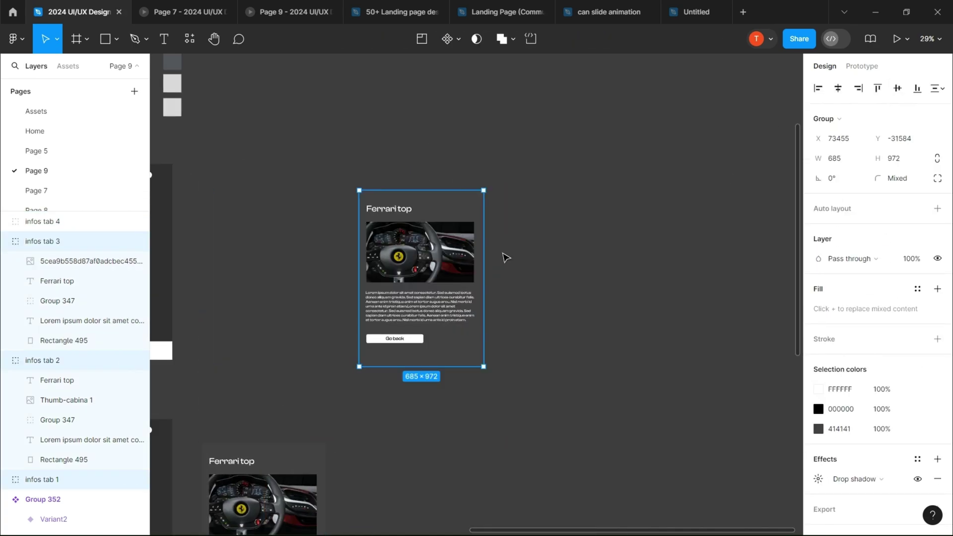
{"action": "key", "text": "ctrl+g"}
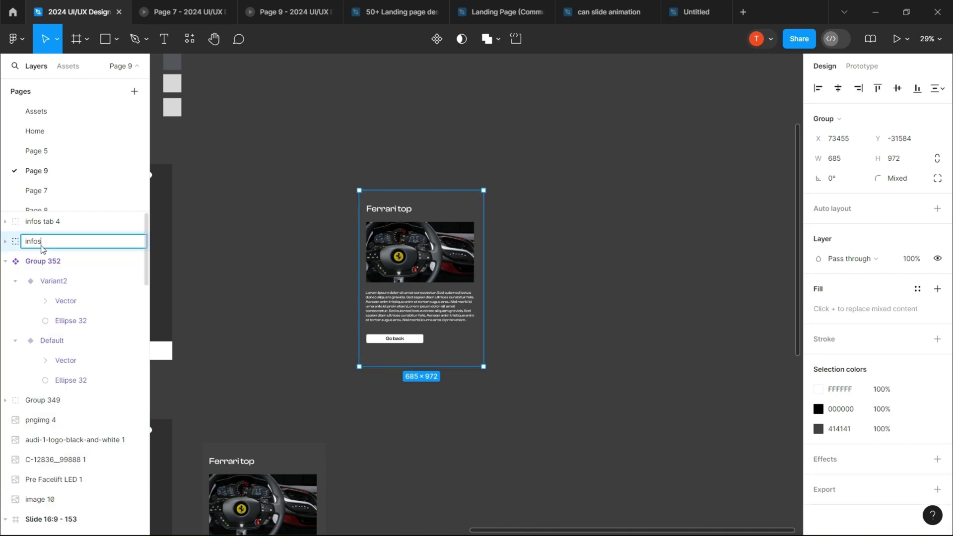
{"action": "left_click", "coordinate": [222, 217]}
Move the infos group into Slide 16:9 - 151, just past its right edge.
{"action": "scroll", "coordinate": [222, 217], "scroll_direction": "left", "scroll_amount": 5}
{"action": "left_click_drag", "start_coordinate": [615, 303], "coordinate": [353, 241]}
{"action": "left_click_drag", "start_coordinate": [855, 145], "coordinate": [279, 120]}
Alt-drag the Ferrari slide (Slide 151) to create a copy to its right.
{"action": "scroll", "coordinate": [497, 262], "scroll_direction": "down", "scroll_amount": 3}
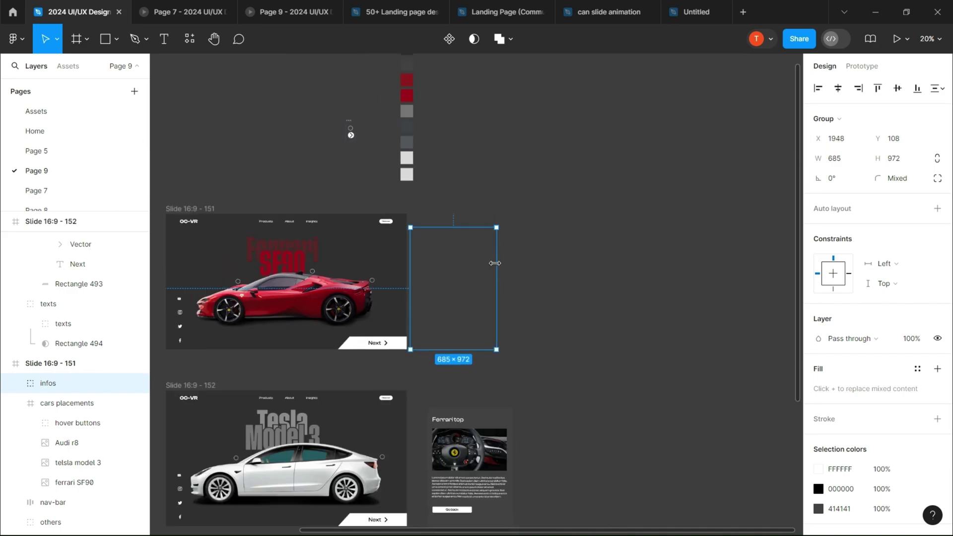
{"action": "left_click", "coordinate": [185, 214]}
{"action": "left_click_drag", "start_coordinate": [315, 213], "coordinate": [454, 217]}
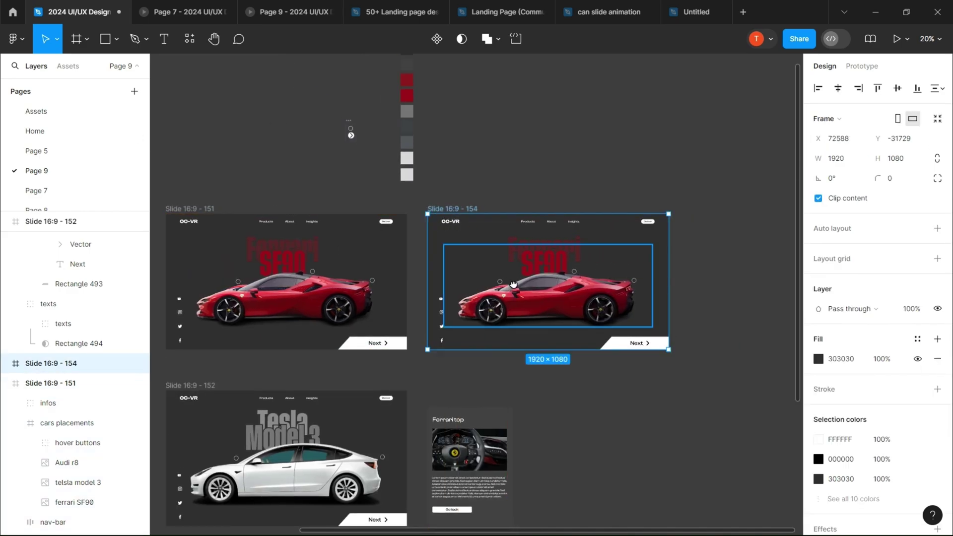
Hide the new slide's title text by setting its opacity to 0.
{"action": "scroll", "coordinate": [487, 284], "scroll_direction": "right", "scroll_amount": 2}
{"action": "scroll", "coordinate": [486, 284], "scroll_direction": "up", "scroll_amount": 3}
{"action": "left_click", "coordinate": [498, 301]}
{"action": "left_click", "coordinate": [401, 209]}
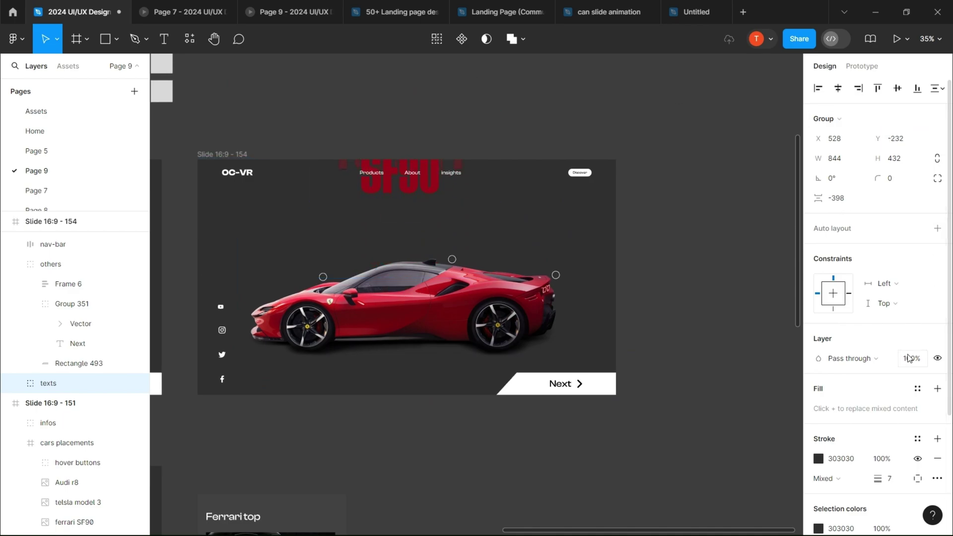
{"action": "left_click", "coordinate": [734, 324]}
Scale the Ferrari up about 2.09x and shift it to frame the car's rear.
{"action": "left_click", "coordinate": [222, 330]}
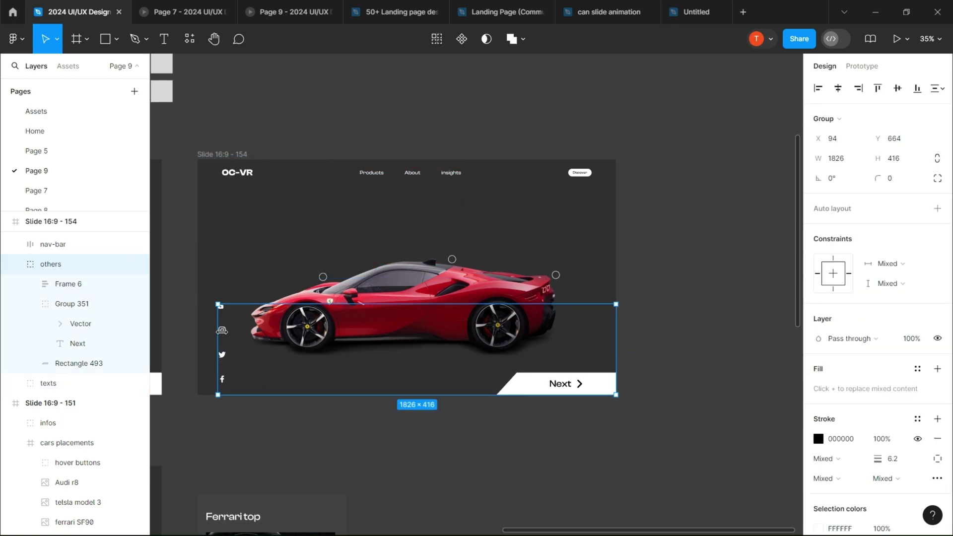
{"action": "double_click", "coordinate": [225, 335]}
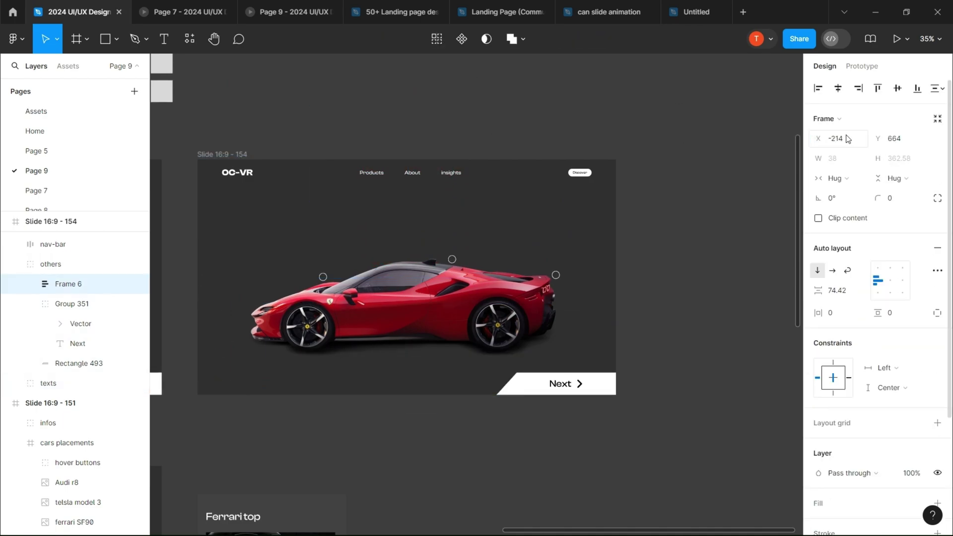
{"action": "left_click", "coordinate": [510, 298]}
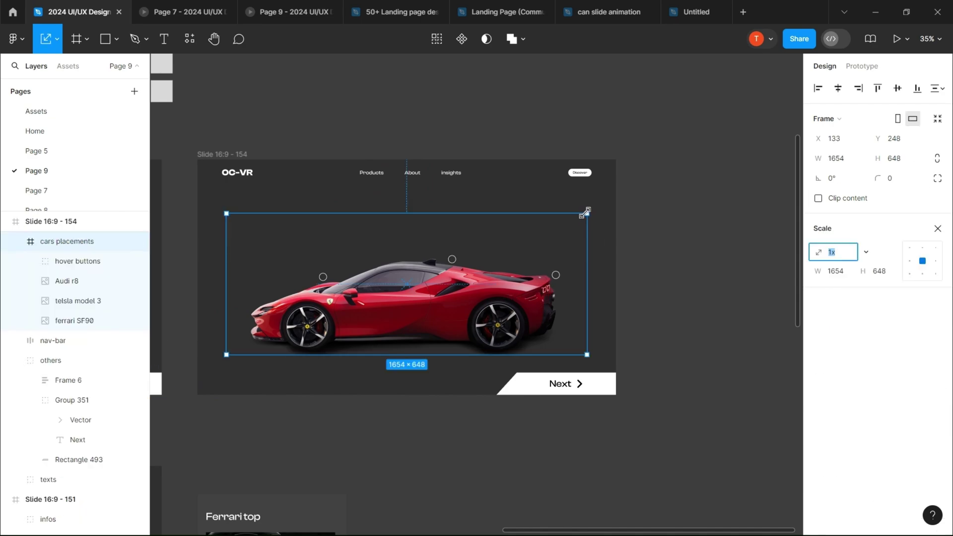
{"action": "left_click_drag", "start_coordinate": [585, 212], "coordinate": [713, 136]}
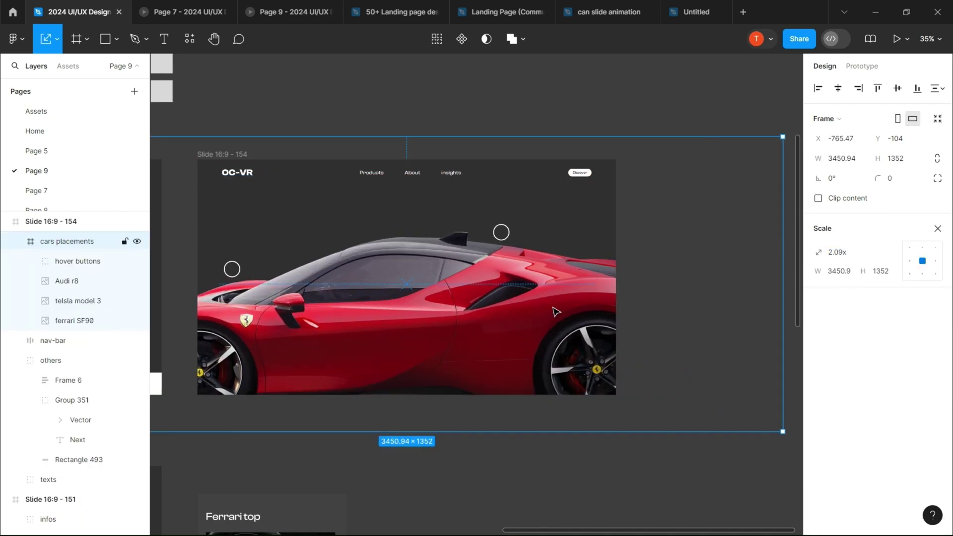
{"action": "left_click_drag", "start_coordinate": [545, 307], "coordinate": [328, 284]}
{"action": "key", "text": "Escape"}
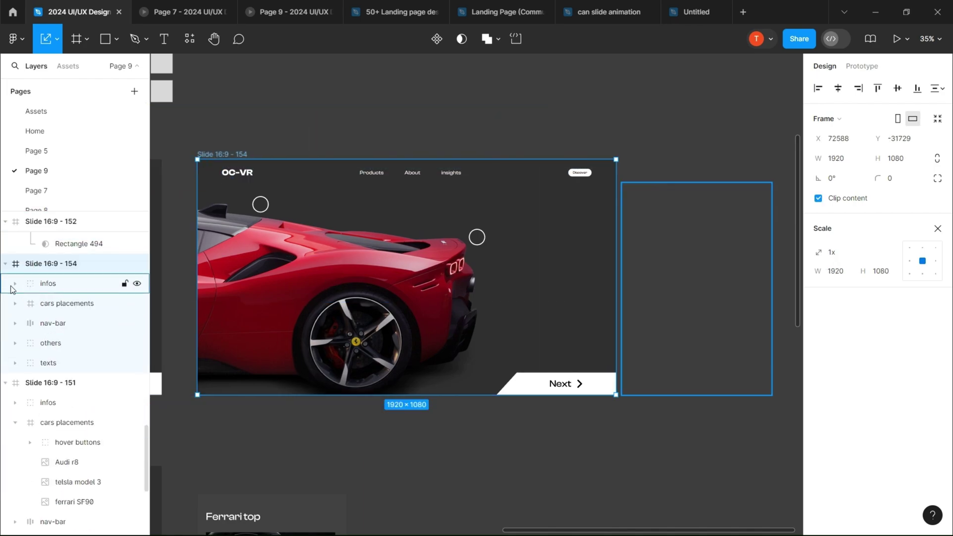
Slide the Tails lights card in at the slide's right and nudge the Ferrari about 90 px left.
{"action": "left_click", "coordinate": [14, 284]}
{"action": "left_click", "coordinate": [30, 323]}
{"action": "left_click", "coordinate": [35, 343]}
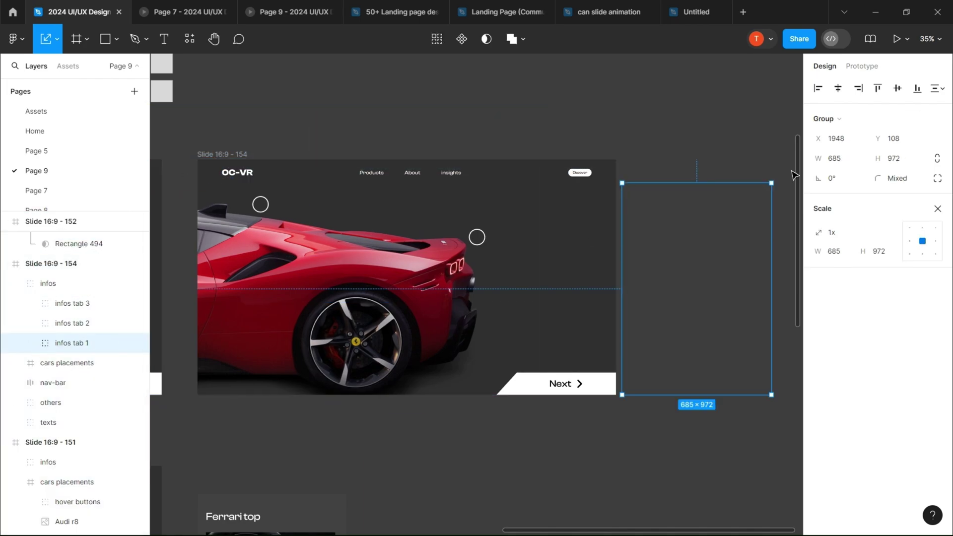
{"action": "left_click_drag", "start_coordinate": [818, 139], "coordinate": [880, 134]}
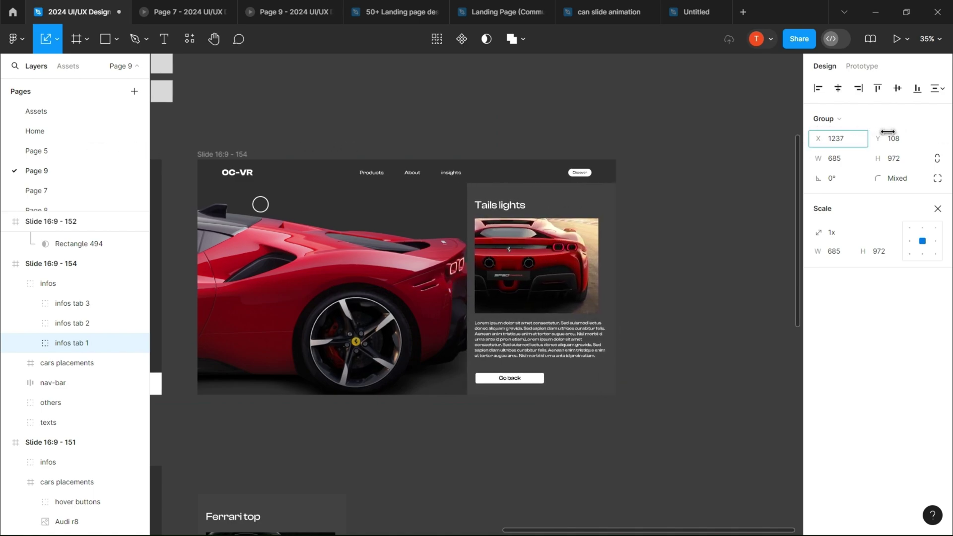
{"action": "left_click_drag", "start_coordinate": [396, 281], "coordinate": [354, 281]}
Duplicate Slide 154 with Ctrl+D to create Slide 155.
{"action": "left_click", "coordinate": [505, 435]}
{"action": "scroll", "coordinate": [491, 422], "scroll_direction": "down", "scroll_amount": 3}
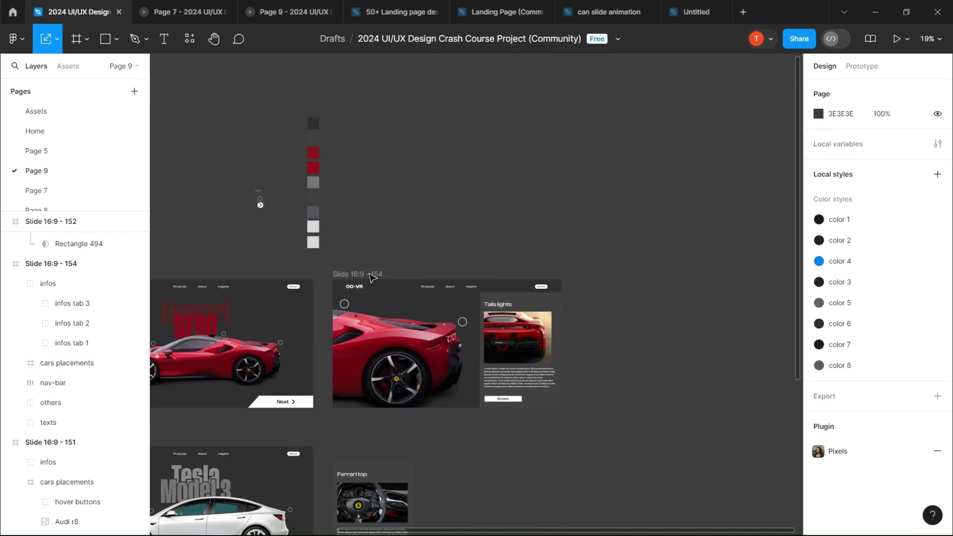
{"action": "left_click", "coordinate": [373, 277]}
{"action": "scroll", "coordinate": [373, 277], "scroll_direction": "right", "scroll_amount": 2}
{"action": "key", "text": "ctrl+d"}
In Slide 155, shift the car right and move the Tails lights card out so the Ferrari top card shows.
{"action": "left_click", "coordinate": [561, 350]}
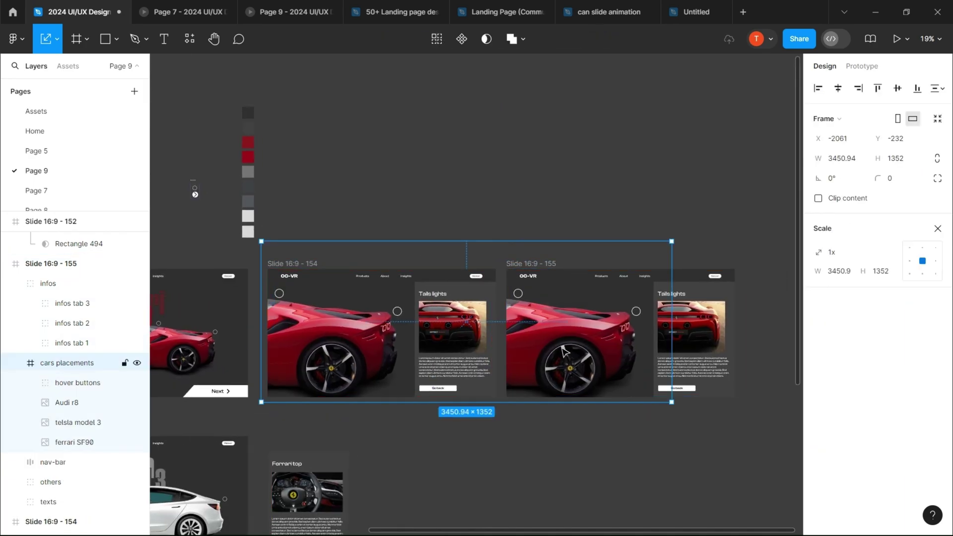
{"action": "left_click_drag", "start_coordinate": [561, 350], "coordinate": [635, 350]}
{"action": "scroll", "coordinate": [535, 319], "scroll_direction": "right", "scroll_amount": 3}
{"action": "left_click", "coordinate": [535, 319]}
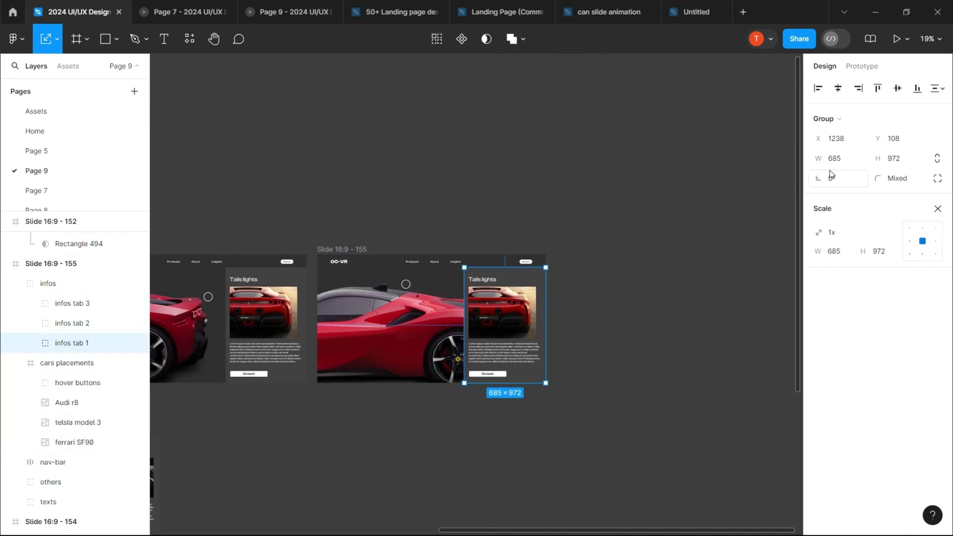
{"action": "left_click_drag", "start_coordinate": [818, 139], "coordinate": [764, 111]}
{"action": "left_click", "coordinate": [90, 326]}
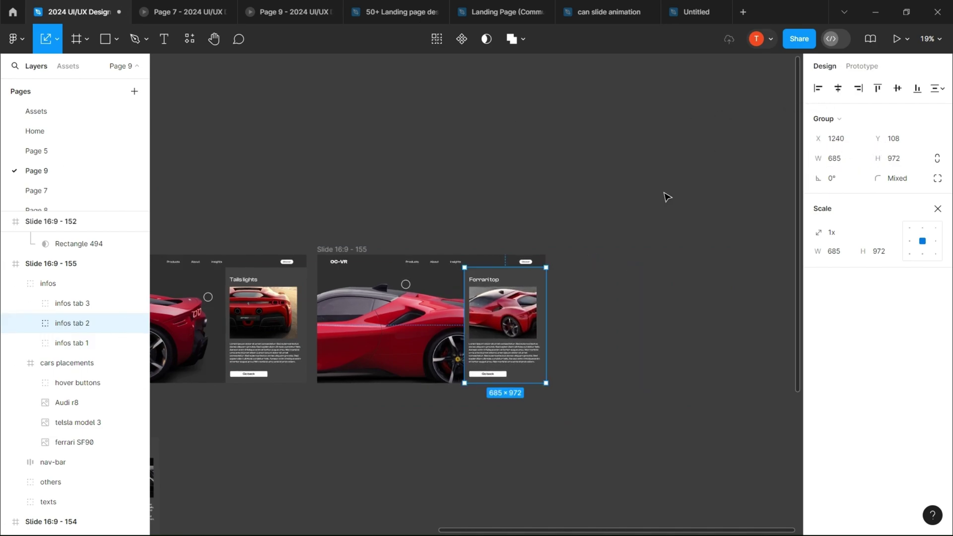
Duplicate Slide 155 as Slide 156 and push the Ferrari top card out of view.
{"action": "key", "text": "Escape"}
{"action": "key", "text": "Escape"}
{"action": "key", "text": "ctrl+d"}
{"action": "scroll", "coordinate": [598, 268], "scroll_direction": "right", "scroll_amount": 3}
{"action": "left_click", "coordinate": [627, 312]}
{"action": "left_click_drag", "start_coordinate": [812, 139], "coordinate": [713, 117]}
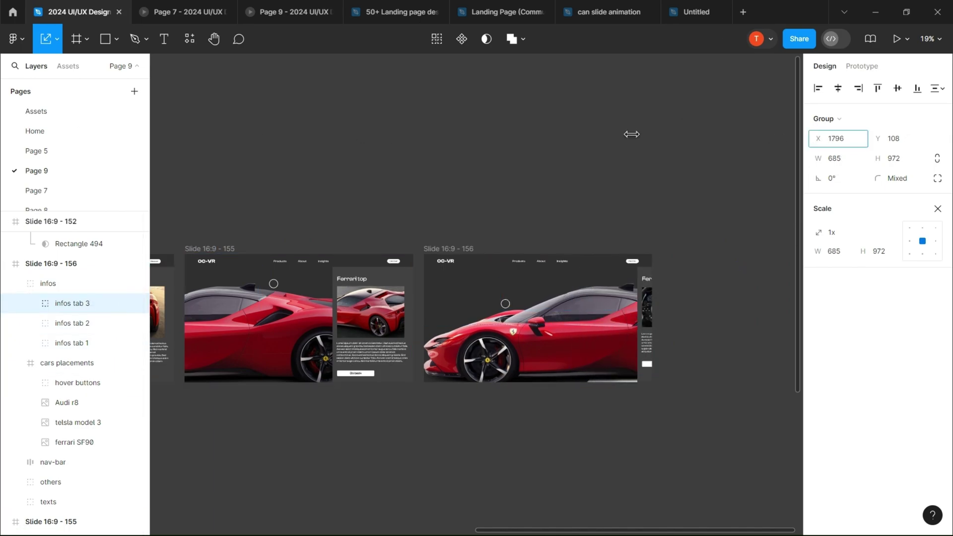
Retitle the remaining steering-wheel card to 'Ferrari interior'.
{"action": "scroll", "coordinate": [618, 271], "scroll_direction": "up", "scroll_amount": 5}
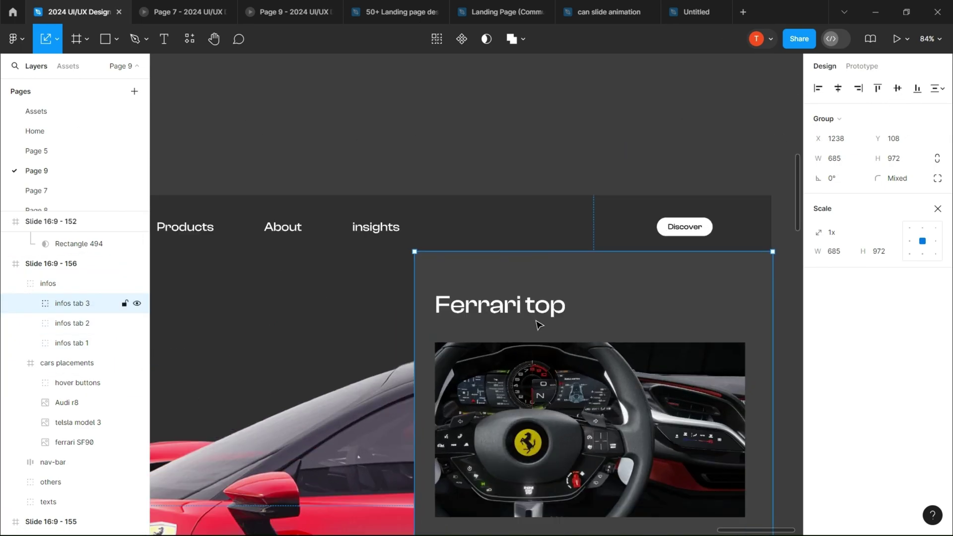
{"action": "double_click", "coordinate": [546, 307]}
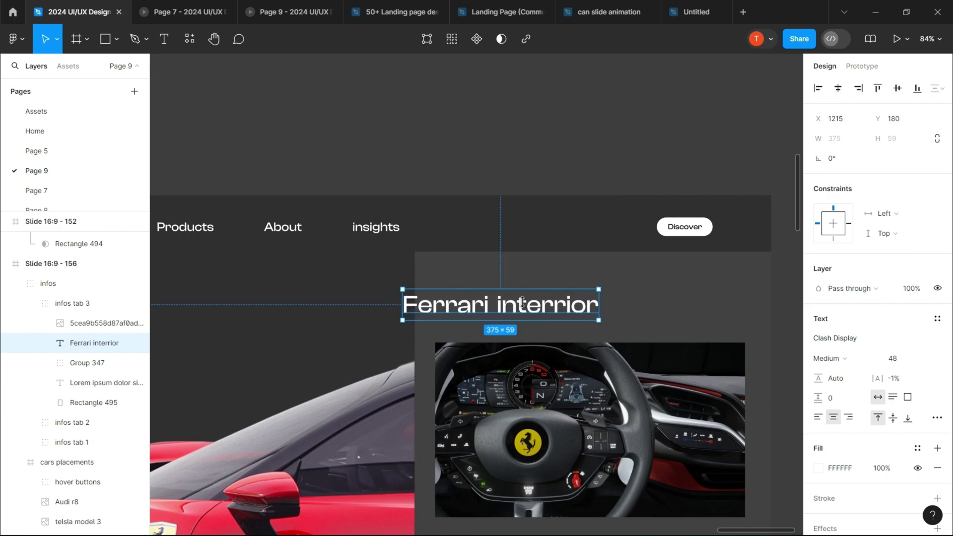
{"action": "key", "text": "Escape"}
{"action": "key", "text": "Escape"}
{"action": "scroll", "coordinate": [547, 278], "scroll_direction": "down", "scroll_amount": 5}
Retitle the copied card 'Tesla back lights' and place the Tesla tail-light photo inside it.
{"action": "scroll", "coordinate": [520, 188], "scroll_direction": "up", "scroll_amount": 4}
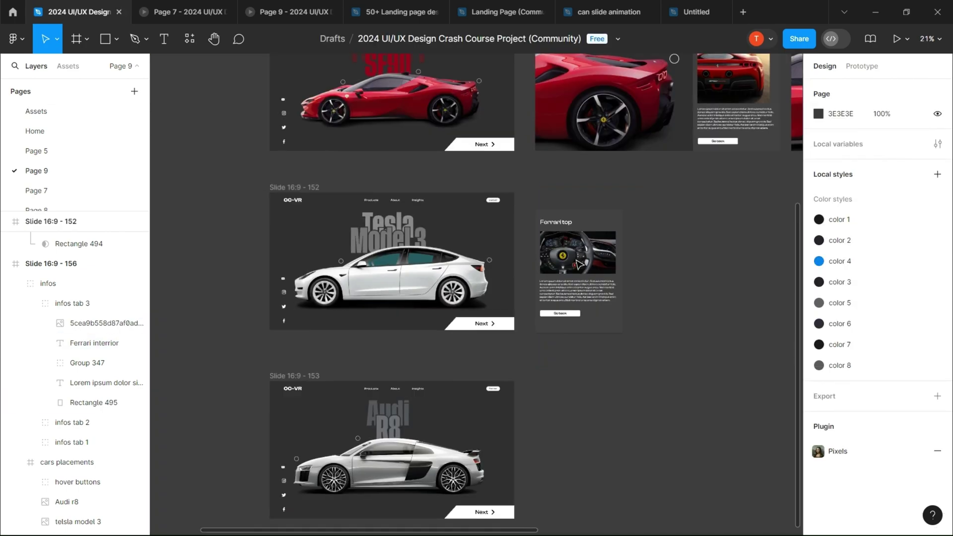
{"action": "double_click", "coordinate": [520, 188]}
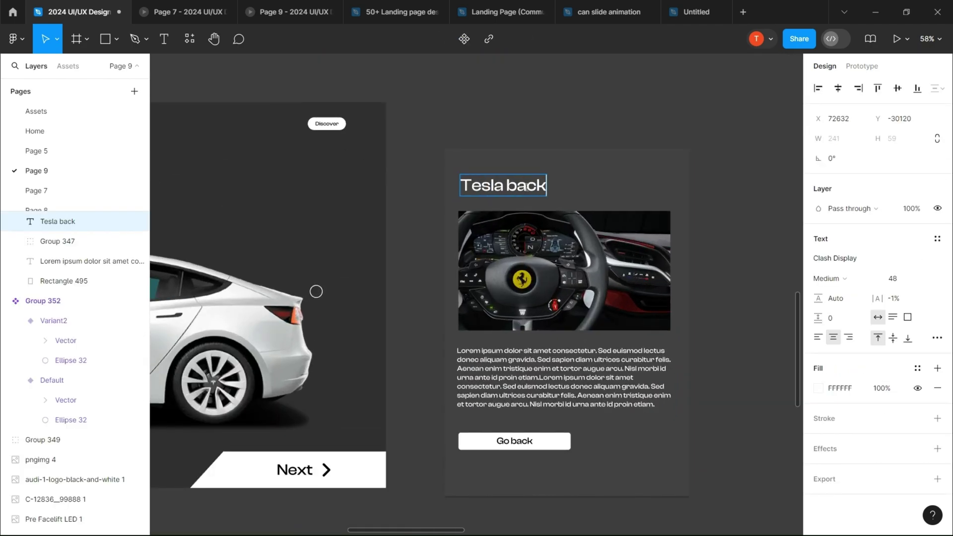
{"action": "scroll", "coordinate": [536, 186], "scroll_direction": "down", "scroll_amount": 10}
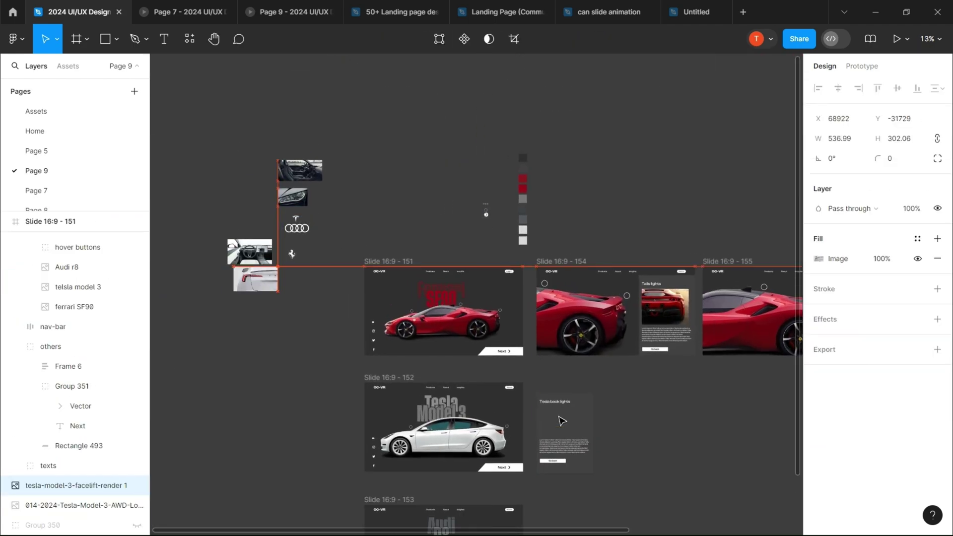
{"action": "left_click_drag", "start_coordinate": [562, 421], "coordinate": [562, 421]}
{"action": "scroll", "coordinate": [562, 421], "scroll_direction": "up", "scroll_amount": 8}
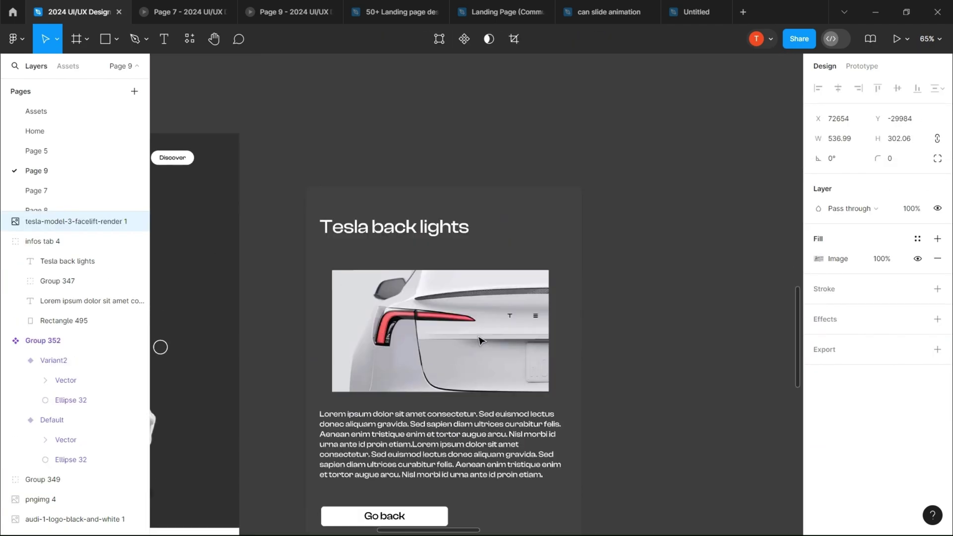
{"action": "left_click_drag", "start_coordinate": [67, 248], "coordinate": [67, 248]}
{"action": "scroll", "coordinate": [617, 249], "scroll_direction": "down", "scroll_amount": 3}
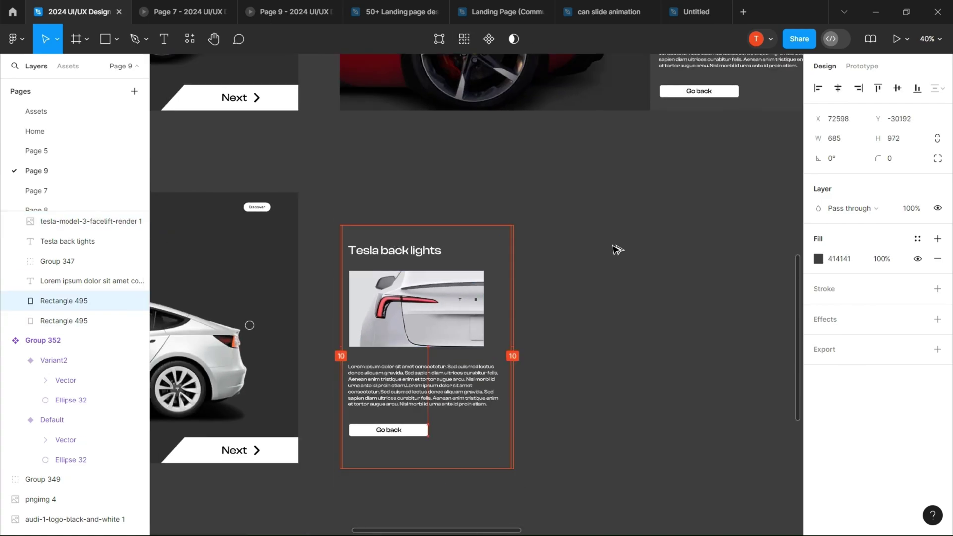
Duplicate the Tesla back lights card and retitle the copy 'Tesla interior'.
{"action": "left_click", "coordinate": [472, 219]}
{"action": "key", "text": "ctrl+d"}
{"action": "scroll", "coordinate": [591, 263], "scroll_direction": "down", "scroll_amount": 5}
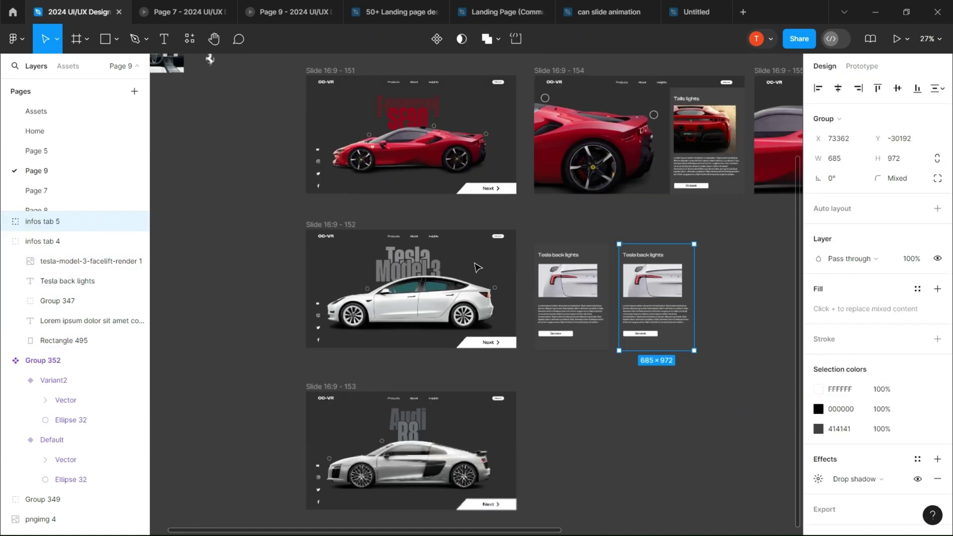
{"action": "scroll", "coordinate": [615, 278], "scroll_direction": "up", "scroll_amount": 5}
{"action": "double_click", "coordinate": [518, 285]}
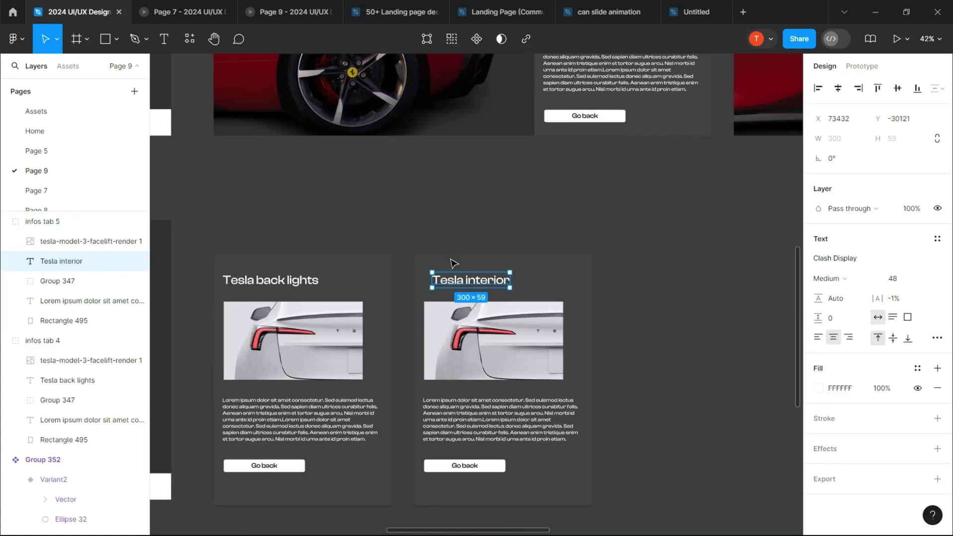
Swap the copied tail-light photo for the Tesla interior photo in the new card.
{"action": "scroll", "coordinate": [520, 298], "scroll_direction": "up", "scroll_amount": 1}
{"action": "double_click", "coordinate": [501, 355]}
{"action": "key", "text": "Delete"}
{"action": "scroll", "coordinate": [398, 248], "scroll_direction": "down", "scroll_amount": 5}
{"action": "scroll", "coordinate": [298, 198], "scroll_direction": "left", "scroll_amount": 5}
{"action": "left_click", "coordinate": [226, 129]}
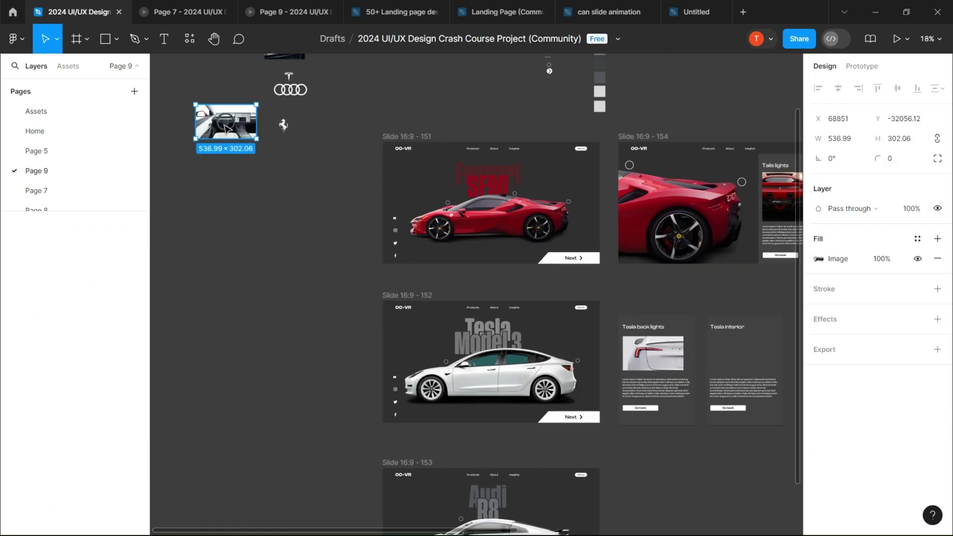
{"action": "left_click_drag", "start_coordinate": [226, 129], "coordinate": [744, 362]}
{"action": "scroll", "coordinate": [521, 318], "scroll_direction": "up", "scroll_amount": 5}
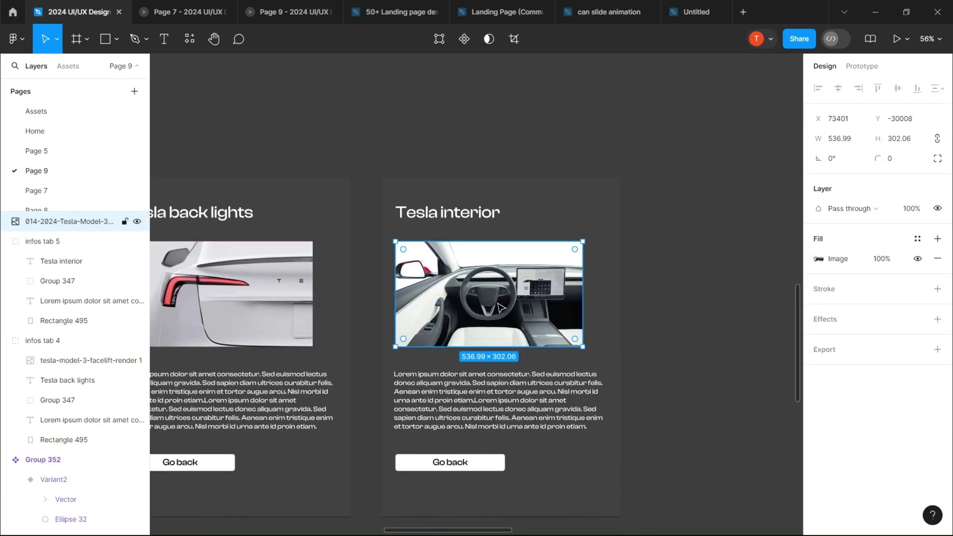
Group the Tesla back lights and Tesla interior cards and name the group 'infos'.
{"action": "left_click", "coordinate": [42, 241]}
{"action": "scroll", "coordinate": [663, 213], "scroll_direction": "down", "scroll_amount": 8}
{"action": "left_click", "coordinate": [42, 360], "text": "shift"}
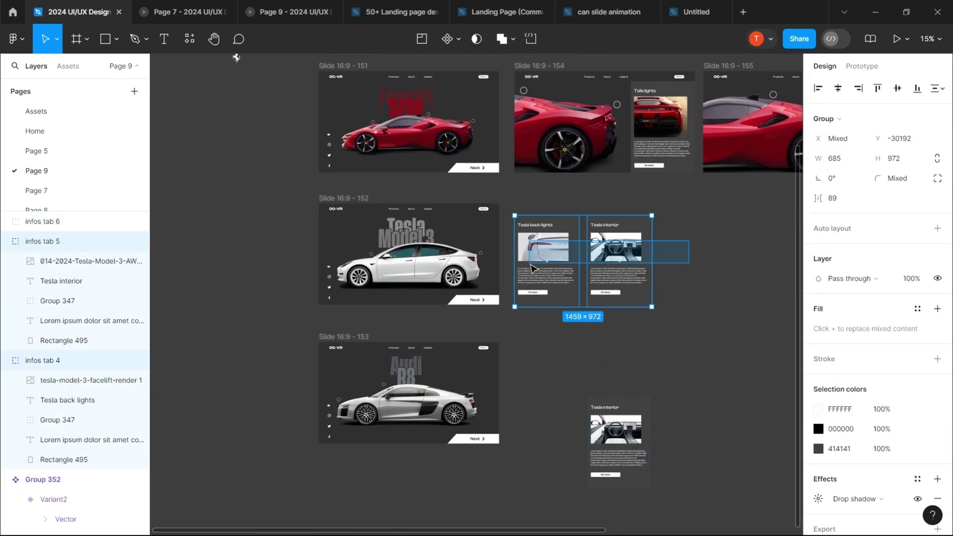
{"action": "key", "text": "ctrl+g"}
{"action": "double_click", "coordinate": [53, 242]}
{"action": "type", "text": "infos"}
{"action": "key", "text": "Return"}
Move the infos group into Slide 152, positioned off to the right out of view.
{"action": "scroll", "coordinate": [546, 249], "scroll_direction": "right", "scroll_amount": 3}
{"action": "left_click_drag", "start_coordinate": [616, 259], "coordinate": [489, 255]}
{"action": "scroll", "coordinate": [422, 273], "scroll_direction": "up", "scroll_amount": 4}
{"action": "scroll", "coordinate": [421, 272], "scroll_direction": "up", "scroll_amount": 2}
{"action": "left_click_drag", "start_coordinate": [818, 138], "coordinate": [176, 143]}
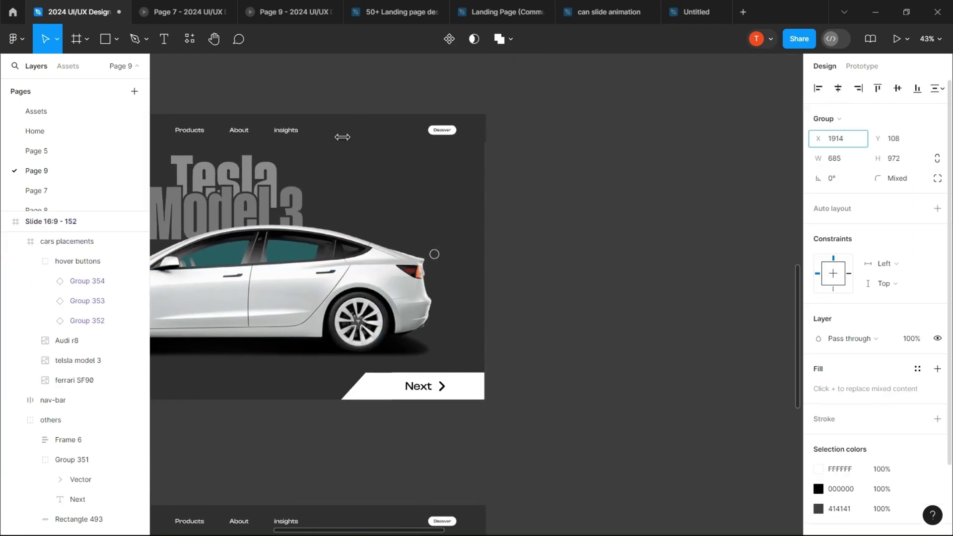
{"action": "scroll", "coordinate": [344, 136], "scroll_direction": "down", "scroll_amount": 5}
Duplicate Slide 152 as Slide 157 and scale up the Tesla with the Scale tool (K).
{"action": "key", "text": "shift+Return"}
{"action": "key", "text": "ctrl+d"}
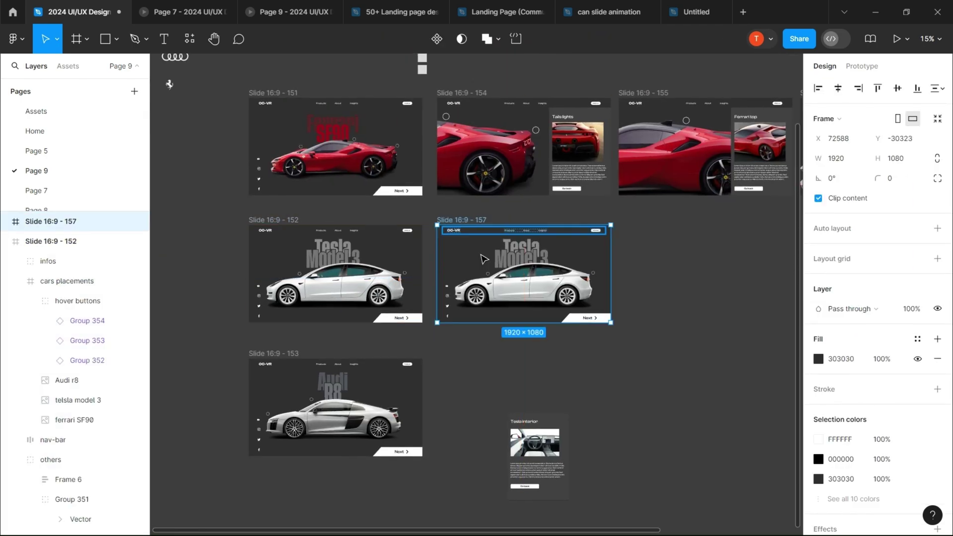
{"action": "scroll", "coordinate": [486, 261], "scroll_direction": "up", "scroll_amount": 2}
{"action": "left_click", "coordinate": [486, 261]}
{"action": "scroll", "coordinate": [436, 323], "scroll_direction": "up", "scroll_amount": 1}
{"action": "left_click", "coordinate": [441, 328]}
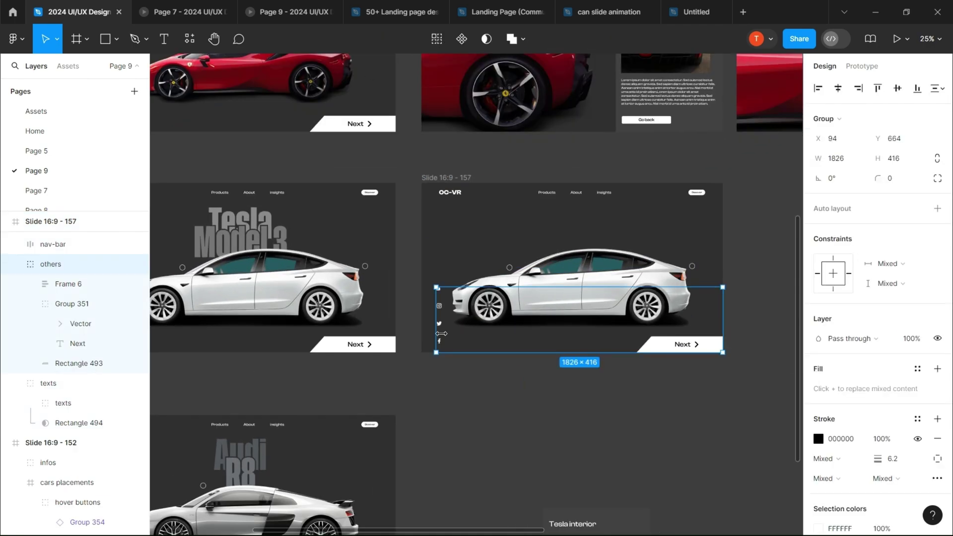
{"action": "double_click", "coordinate": [440, 342]}
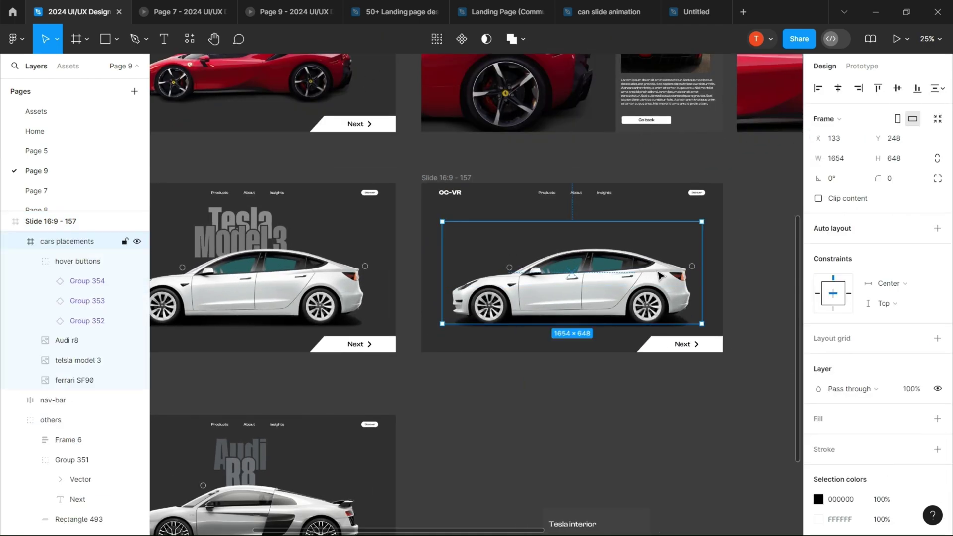
{"action": "key", "text": "k"}
Position the Tesla back lights card in Slide 157, then duplicate it as Slide 158.
{"action": "scroll", "coordinate": [570, 223], "scroll_direction": "right", "scroll_amount": 5}
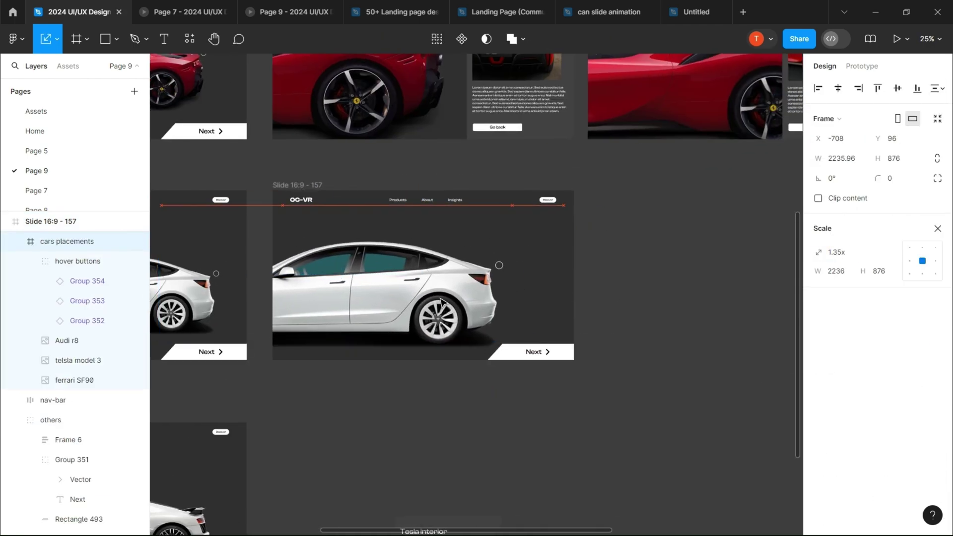
{"action": "scroll", "coordinate": [74, 347], "scroll_direction": "up", "scroll_amount": 3}
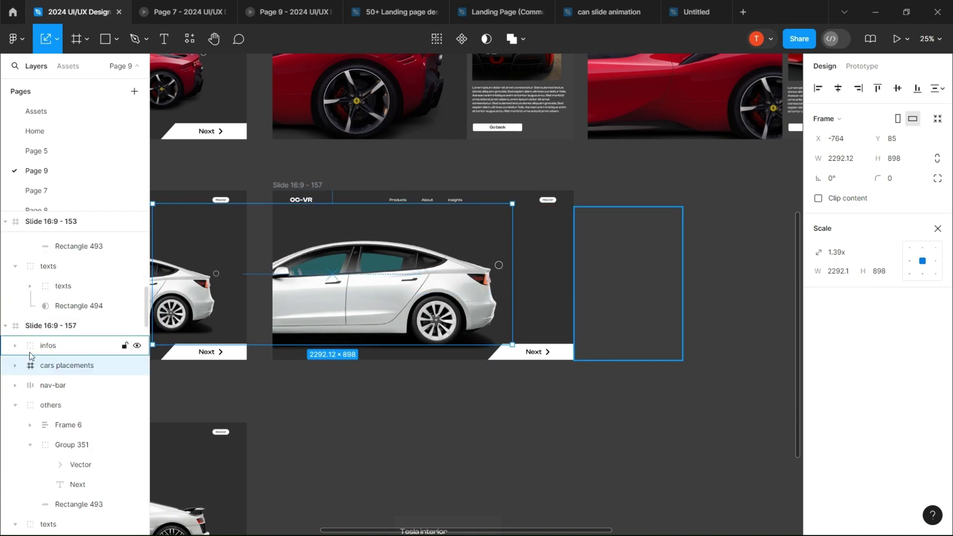
{"action": "left_click", "coordinate": [63, 386]}
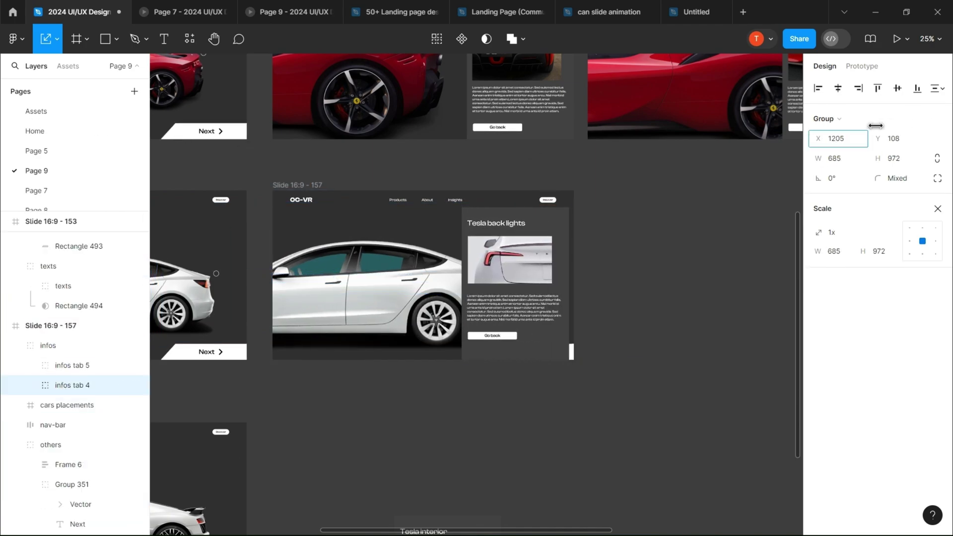
{"action": "left_click", "coordinate": [183, 268]}
{"action": "scroll", "coordinate": [387, 284], "scroll_direction": "down", "scroll_amount": 2}
{"action": "key", "text": "ctrl+d"}
{"action": "scroll", "coordinate": [392, 273], "scroll_direction": "right", "scroll_amount": 5}
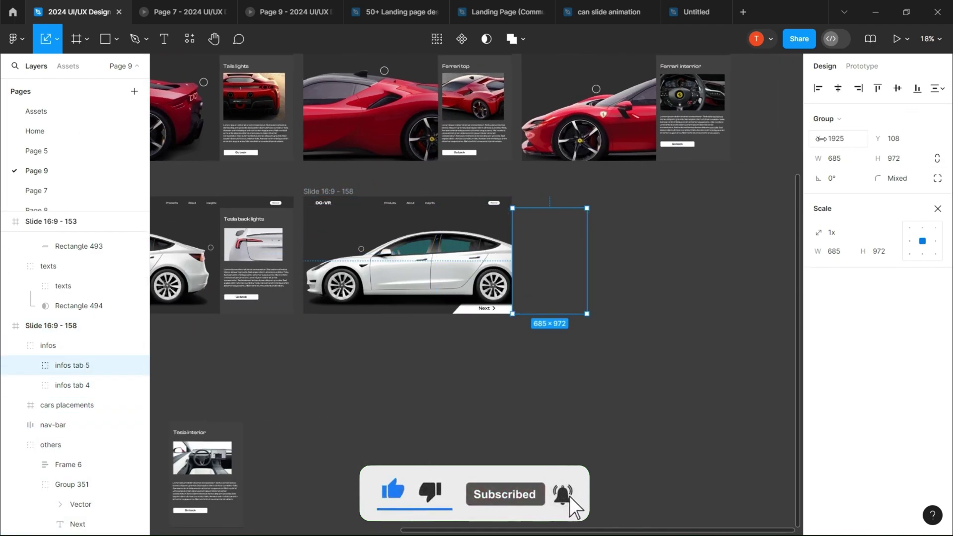
{"action": "left_click", "coordinate": [589, 259]}
Nudge the interior photo into position in the spare Audi R8 interior card.
{"action": "scroll", "coordinate": [447, 283], "scroll_direction": "down", "scroll_amount": 5}
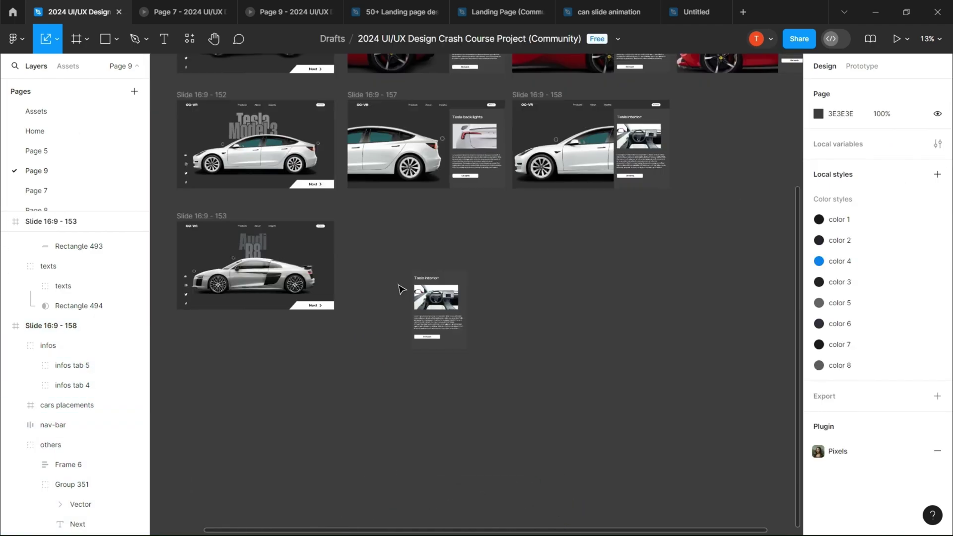
{"action": "scroll", "coordinate": [459, 299], "scroll_direction": "up", "scroll_amount": 6}
{"action": "left_click", "coordinate": [430, 281]}
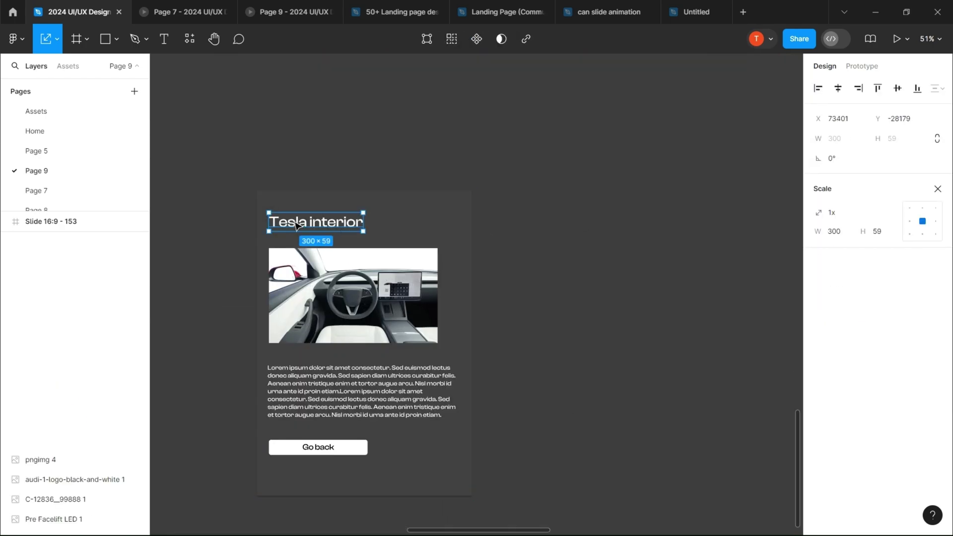
{"action": "left_click", "coordinate": [311, 274]}
{"action": "scroll", "coordinate": [289, 258], "scroll_direction": "down", "scroll_amount": 6}
{"action": "left_click_drag", "start_coordinate": [532, 409], "coordinate": [537, 413]}
{"action": "scroll", "coordinate": [537, 413], "scroll_direction": "up", "scroll_amount": 6}
{"action": "scroll", "coordinate": [447, 348], "scroll_direction": "down", "scroll_amount": 2}
Copy the Audi R8 interior card beside the original.
{"action": "left_click", "coordinate": [437, 388]}
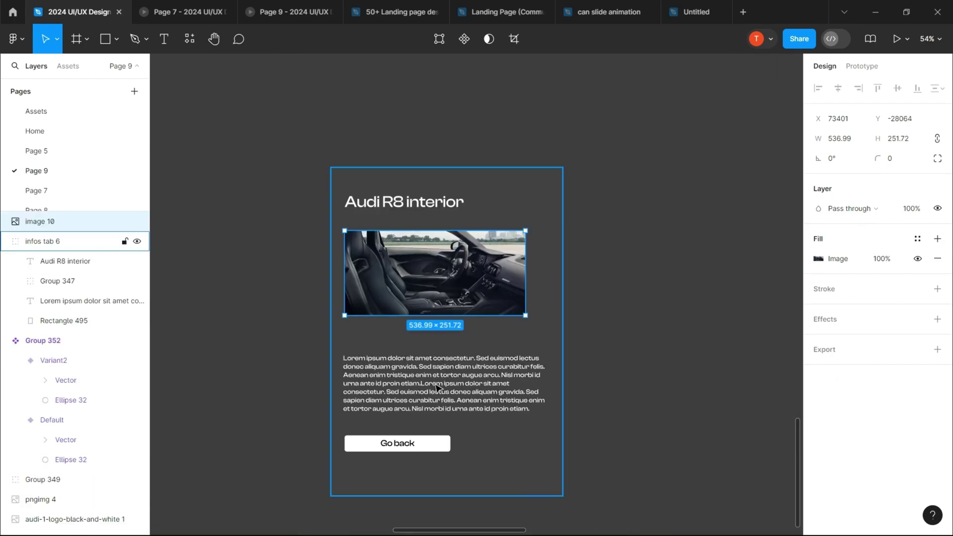
{"action": "double_click", "coordinate": [437, 387]}
{"action": "scroll", "coordinate": [437, 387], "scroll_direction": "down", "scroll_amount": 2}
{"action": "left_click", "coordinate": [54, 222]}
{"action": "left_click", "coordinate": [471, 218]}
{"action": "left_click", "coordinate": [468, 211]}
{"action": "left_click_drag", "start_coordinate": [468, 211], "coordinate": [630, 214]}
Retitle the copy 'Audi R8 Head lights' and place and align the headlight photo inside it.
{"action": "scroll", "coordinate": [630, 215], "scroll_direction": "down", "scroll_amount": 3}
{"action": "scroll", "coordinate": [444, 315], "scroll_direction": "up", "scroll_amount": 3}
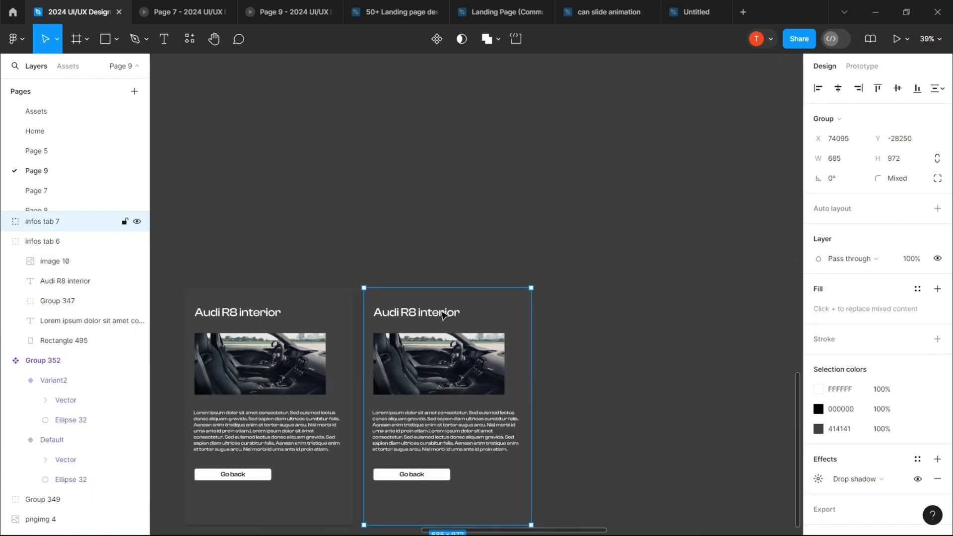
{"action": "double_click", "coordinate": [438, 312]}
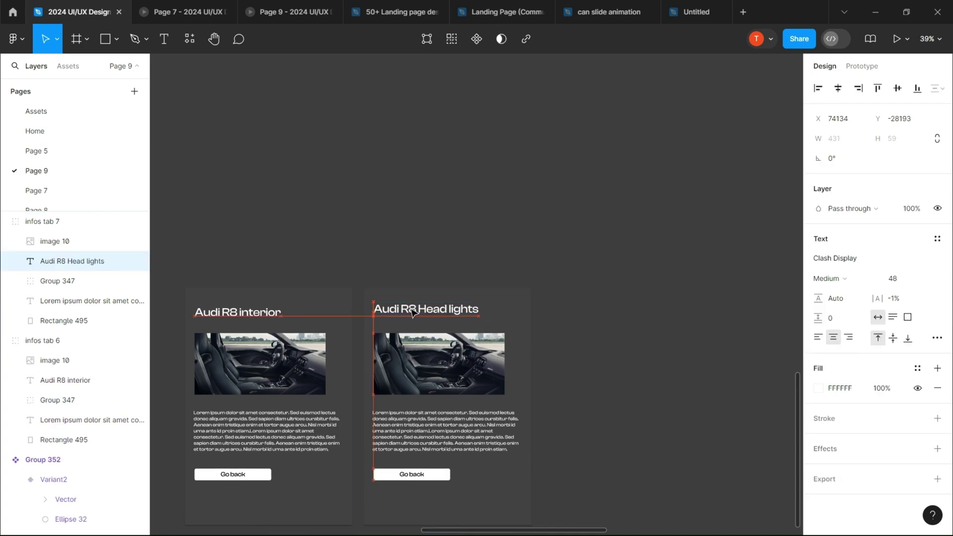
{"action": "key", "text": "Escape"}
{"action": "key", "text": "Escape"}
{"action": "scroll", "coordinate": [419, 364], "scroll_direction": "down", "scroll_amount": 5}
{"action": "left_click_drag", "start_coordinate": [276, 141], "coordinate": [564, 426]}
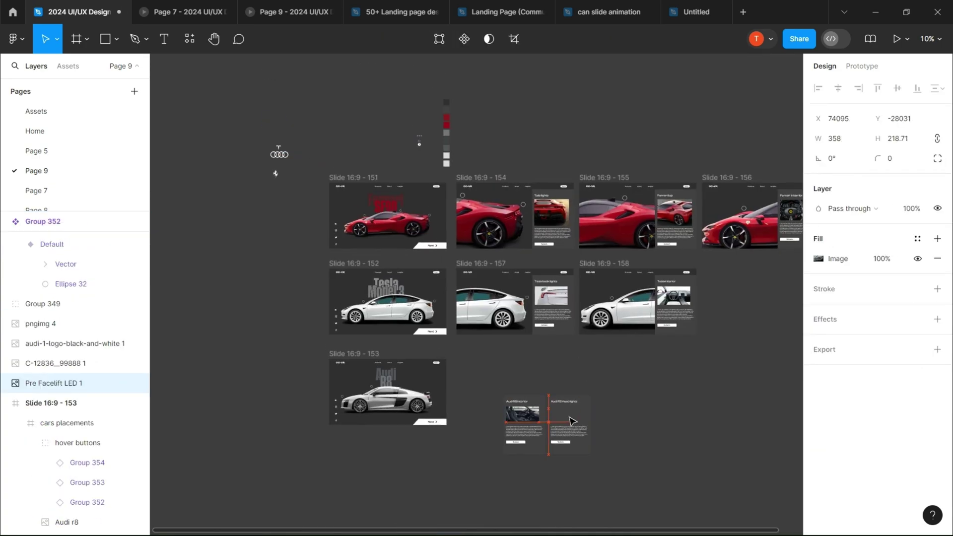
{"action": "scroll", "coordinate": [474, 351], "scroll_direction": "up", "scroll_amount": 3}
{"action": "scroll", "coordinate": [474, 351], "scroll_direction": "up", "scroll_amount": 3}
{"action": "left_click_drag", "start_coordinate": [474, 351], "coordinate": [443, 338]}
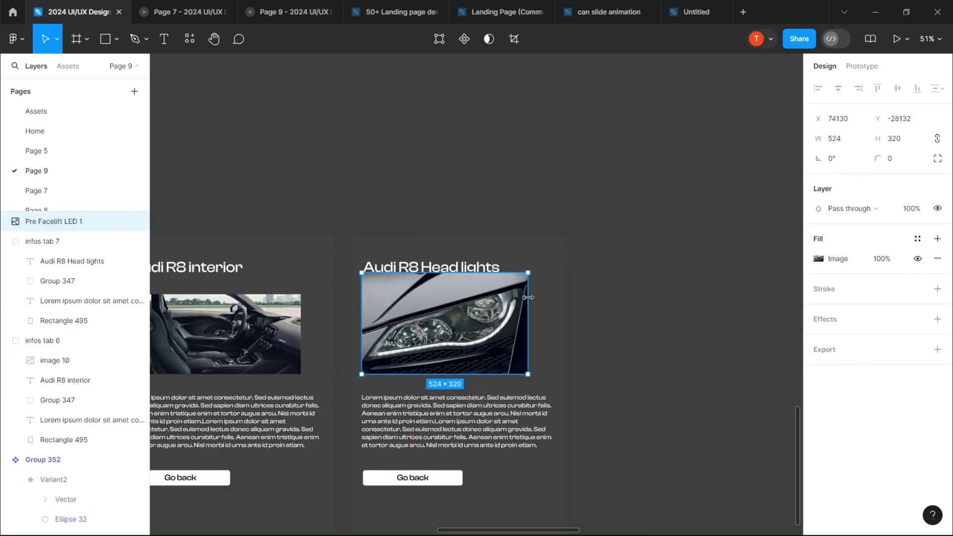
Add the headlights card to 'infos tab 7' and move the group onto Slide 16:9 - 153.
{"action": "left_click_drag", "start_coordinate": [65, 256], "coordinate": [65, 253]}
{"action": "scroll", "coordinate": [278, 392], "scroll_direction": "down", "scroll_amount": 3}
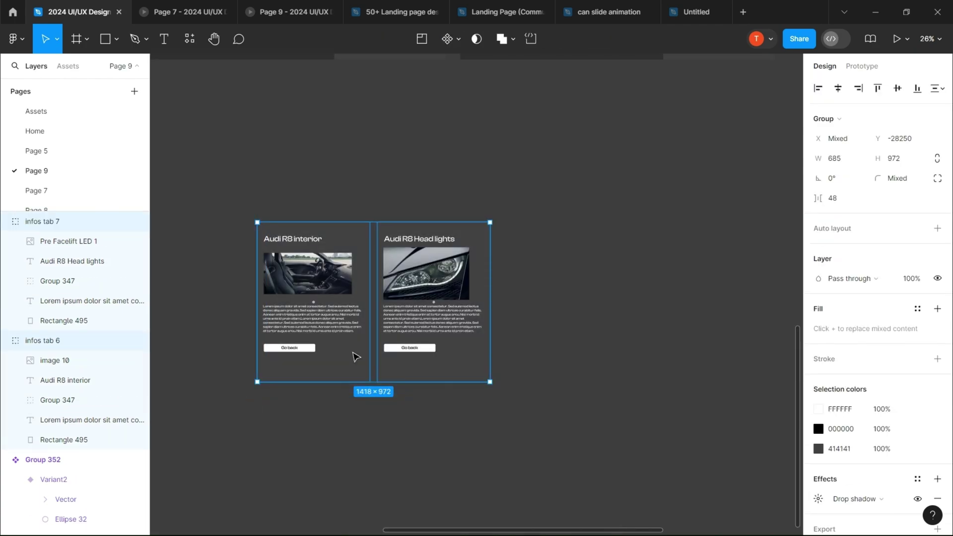
{"action": "left_click", "coordinate": [36, 224]}
{"action": "scroll", "coordinate": [188, 232], "scroll_direction": "down", "scroll_amount": 2}
{"action": "left_click_drag", "start_coordinate": [577, 307], "coordinate": [540, 243]}
Duplicate the Audi slide and enlarge the R8 with the Scale tool (K) to zoom in.
{"action": "scroll", "coordinate": [480, 198], "scroll_direction": "down", "scroll_amount": 1}
{"action": "left_click", "coordinate": [298, 238]}
{"action": "scroll", "coordinate": [475, 265], "scroll_direction": "up", "scroll_amount": 2}
{"action": "left_click", "coordinate": [514, 171]}
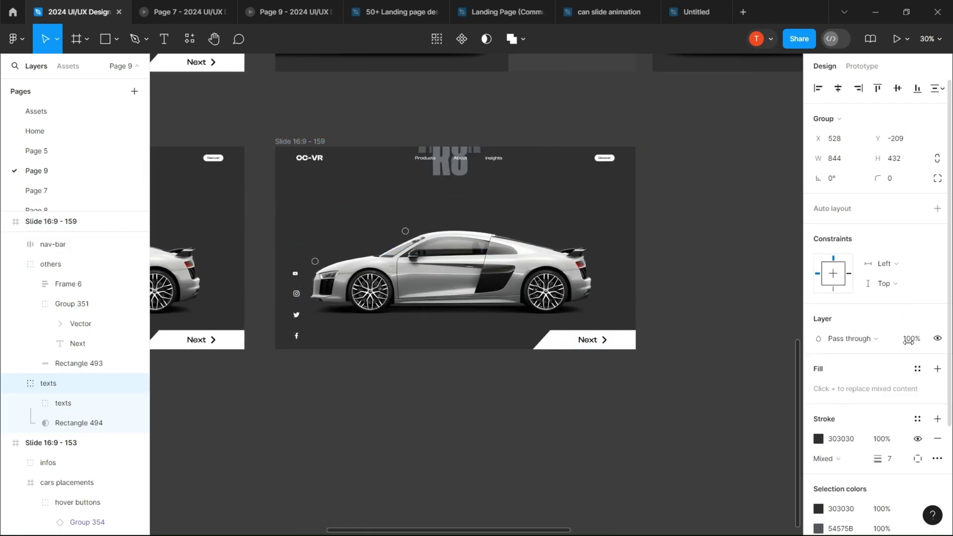
{"action": "left_click", "coordinate": [296, 323]}
{"action": "double_click", "coordinate": [300, 335]}
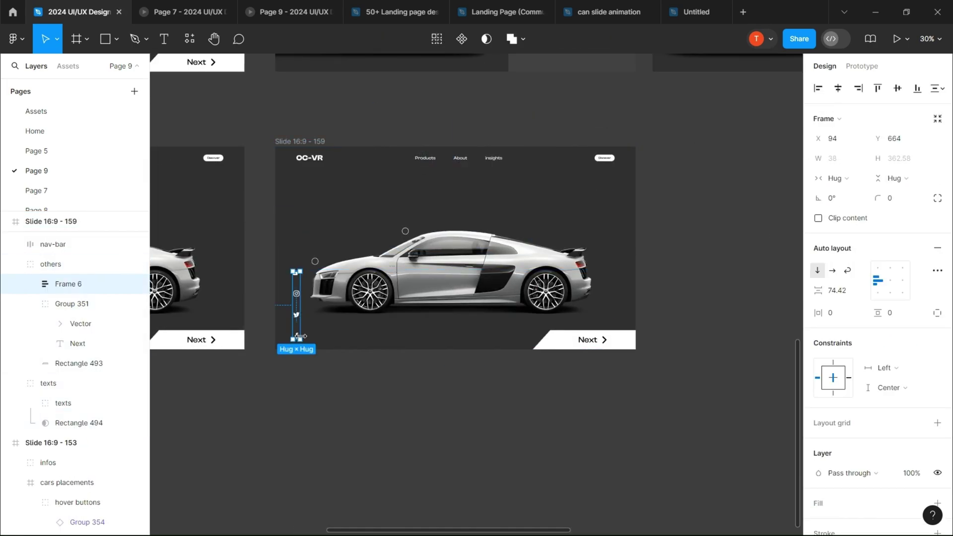
{"action": "left_click", "coordinate": [484, 270]}
{"action": "key", "text": "k"}
{"action": "left_click_drag", "start_coordinate": [299, 253], "coordinate": [233, 263]}
Slide the Audi R8 interior card into the slide's right side.
{"action": "key", "text": "Escape"}
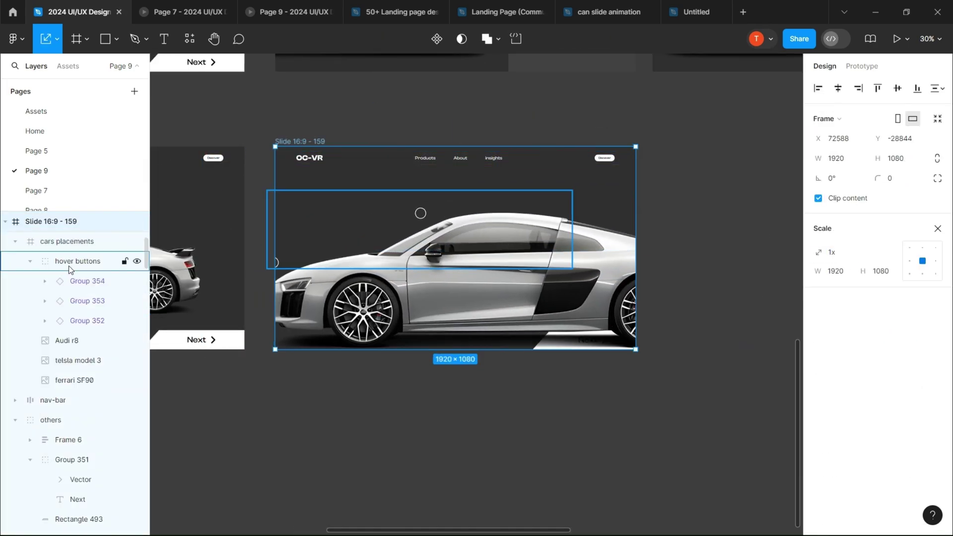
{"action": "scroll", "coordinate": [29, 385], "scroll_direction": "up", "scroll_amount": 5}
{"action": "left_click", "coordinate": [31, 365]}
{"action": "left_click", "coordinate": [72, 385]}
{"action": "left_click_drag", "start_coordinate": [818, 138], "coordinate": [887, 119]}
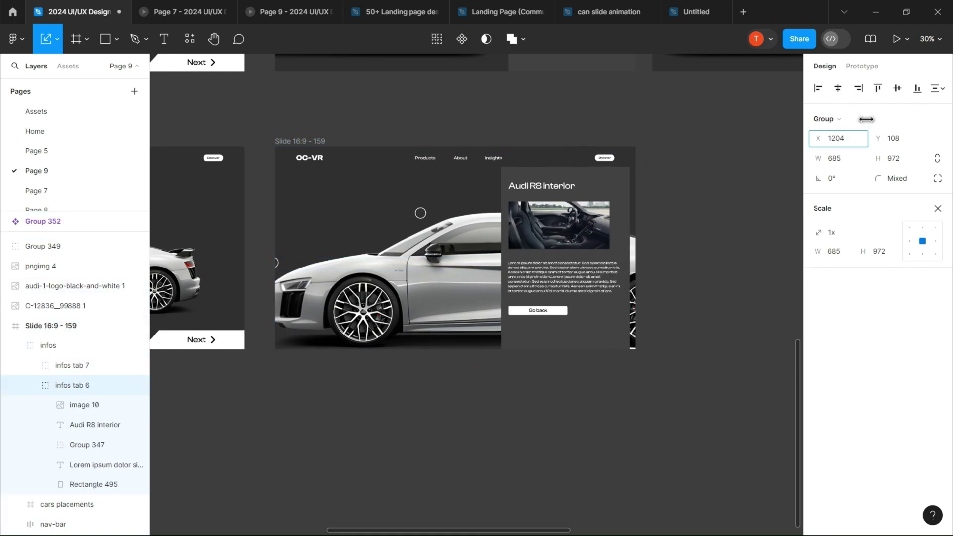
Duplicate the slide and move the headlights card into view in the new copy.
{"action": "key", "text": "Escape"}
{"action": "key", "text": "Escape"}
{"action": "scroll", "coordinate": [497, 249], "scroll_direction": "down", "scroll_amount": 3}
{"action": "key", "text": "ctrl+d"}
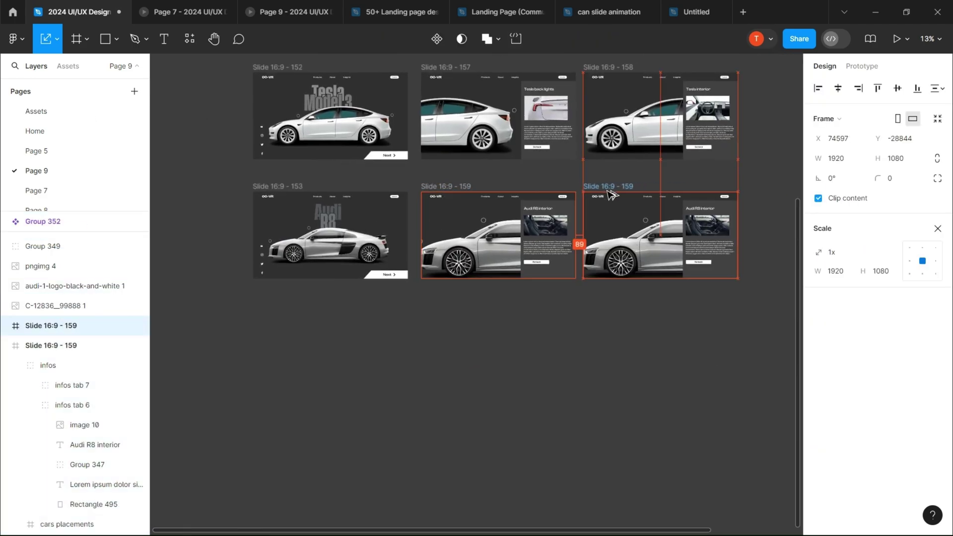
{"action": "scroll", "coordinate": [606, 189], "scroll_direction": "up", "scroll_amount": 3}
{"action": "left_click", "coordinate": [67, 504]}
{"action": "left_click", "coordinate": [72, 386]}
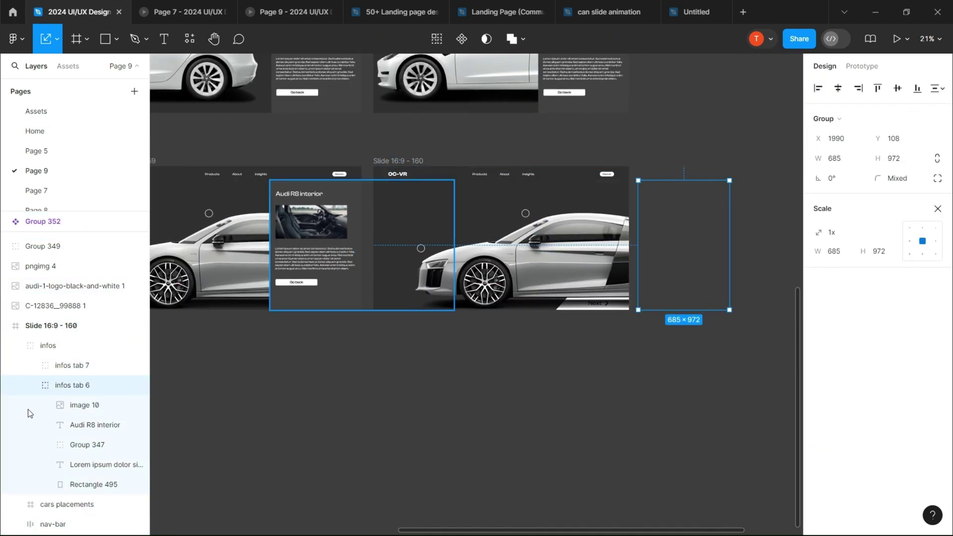
{"action": "left_click", "coordinate": [72, 366]}
{"action": "left_click_drag", "start_coordinate": [819, 139], "coordinate": [861, 123]}
Link the Ferrari Next button to the Tesla slide with Smart animate, ease in and out back, 2000 ms.
{"action": "key", "text": "Escape"}
{"action": "scroll", "coordinate": [590, 504], "scroll_direction": "down", "scroll_amount": 3}
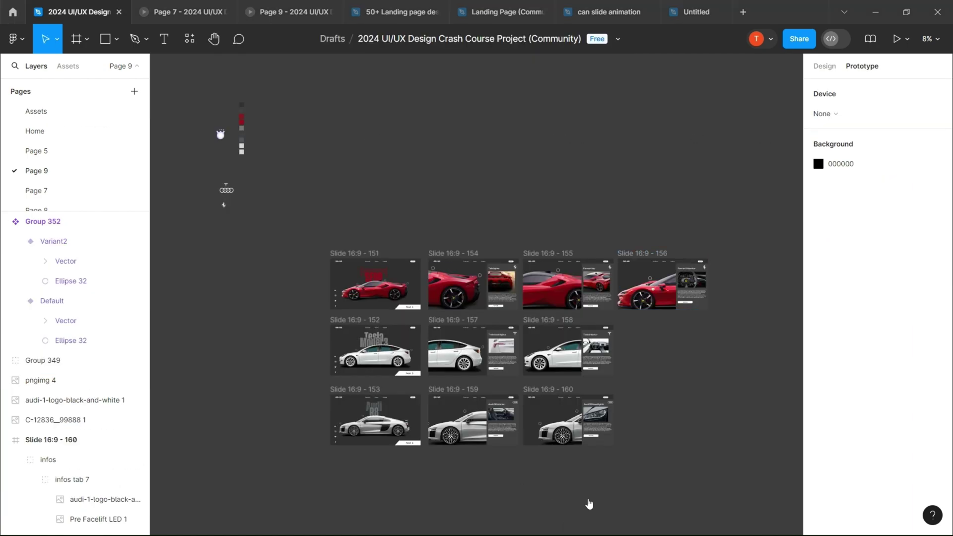
{"action": "scroll", "coordinate": [472, 308], "scroll_direction": "up", "scroll_amount": 6}
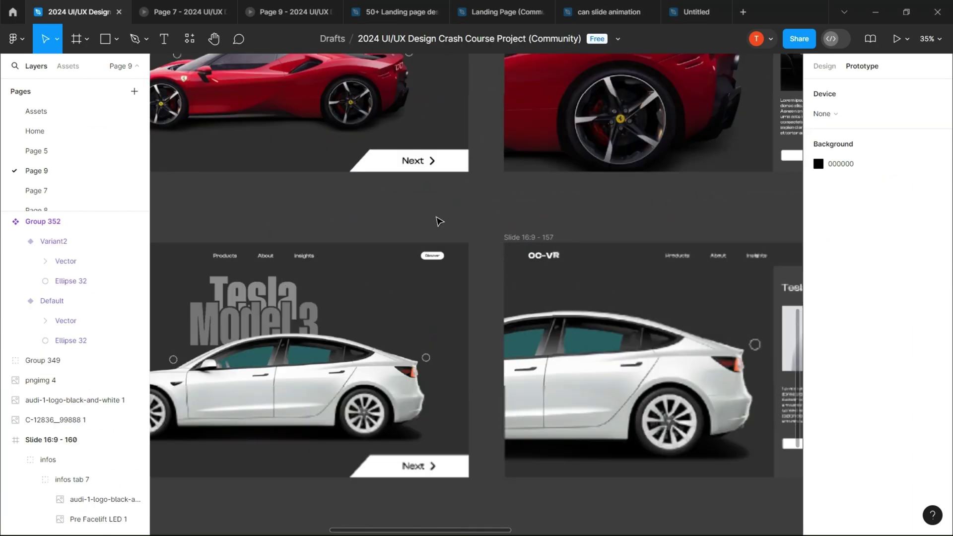
{"action": "left_click", "coordinate": [405, 161], "text": "ctrl"}
{"action": "left_click", "coordinate": [380, 170], "text": "ctrl"}
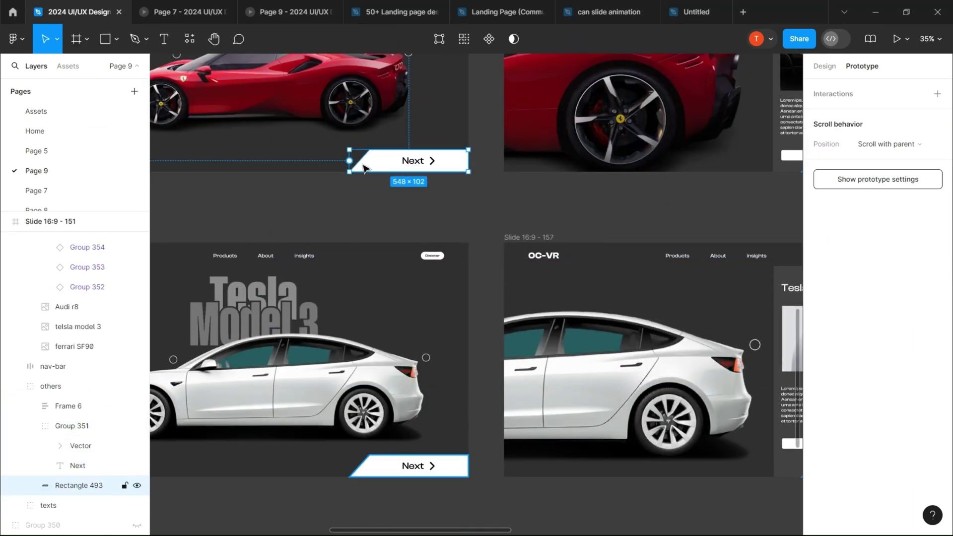
{"action": "left_click_drag", "start_coordinate": [350, 161], "coordinate": [519, 185]}
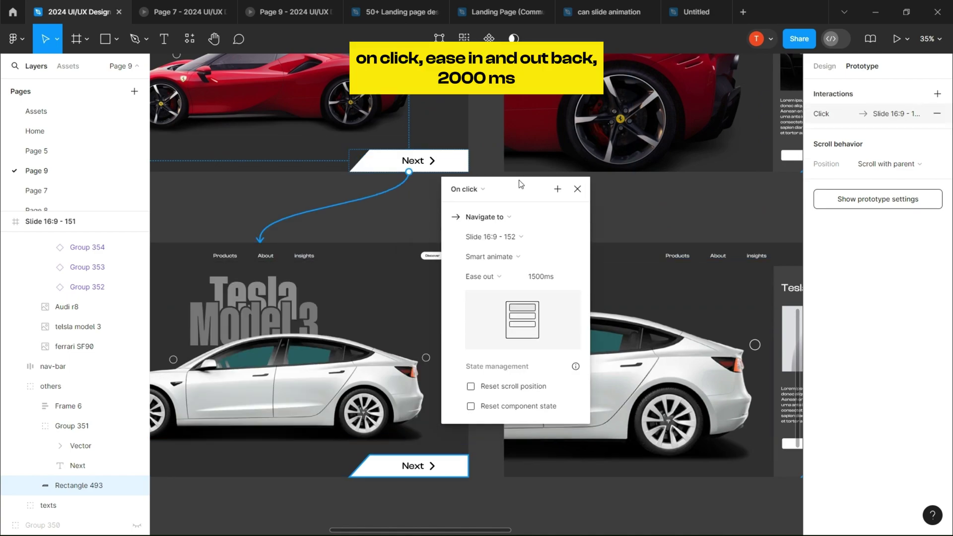
{"action": "left_click", "coordinate": [486, 277]}
{"action": "left_click", "coordinate": [519, 336]}
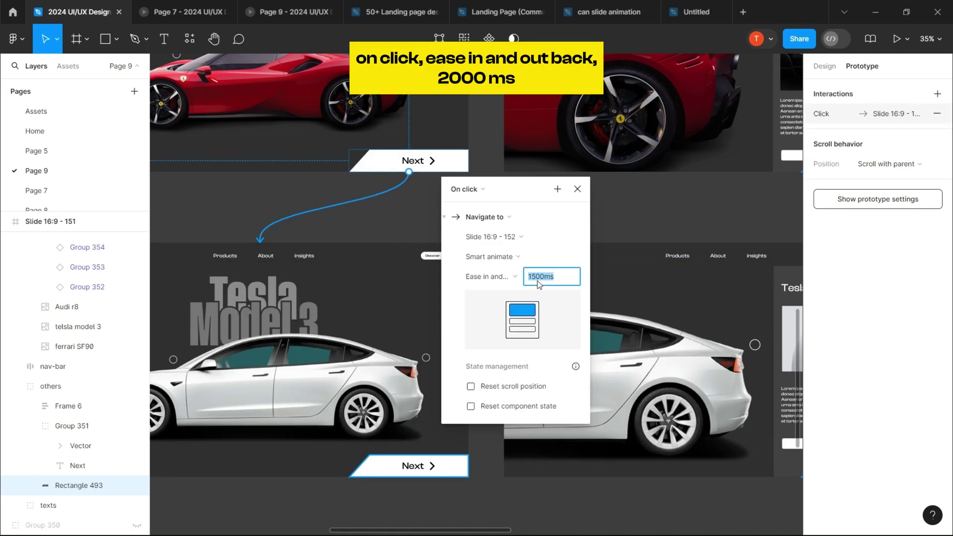
{"action": "left_click", "coordinate": [577, 190]}
Link the Tesla slide's Next button to the Audi slide.
{"action": "scroll", "coordinate": [577, 190], "scroll_direction": "down", "scroll_amount": 3}
{"action": "scroll", "coordinate": [516, 253], "scroll_direction": "up", "scroll_amount": 3}
{"action": "double_click", "coordinate": [536, 252]}
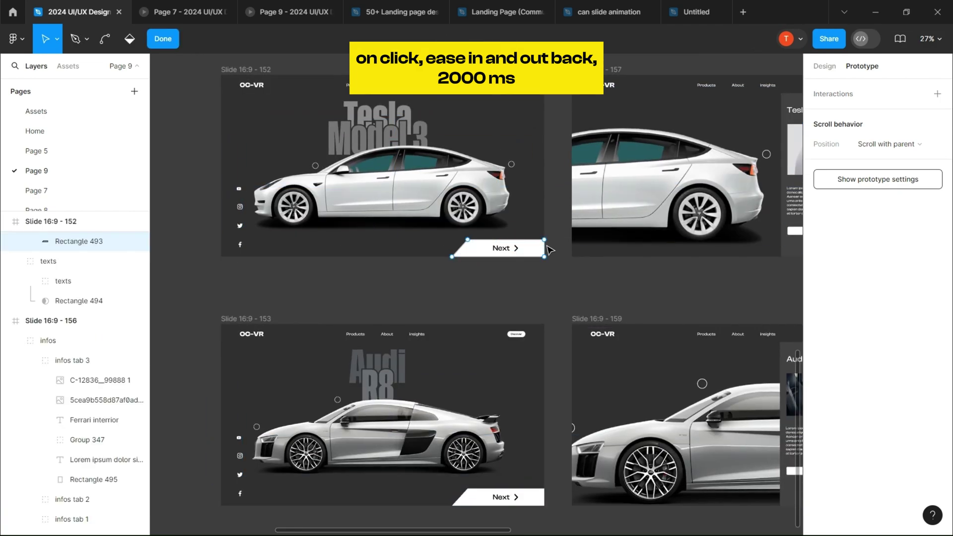
{"action": "left_click", "coordinate": [178, 49]}
{"action": "left_click_drag", "start_coordinate": [544, 248], "coordinate": [393, 355]}
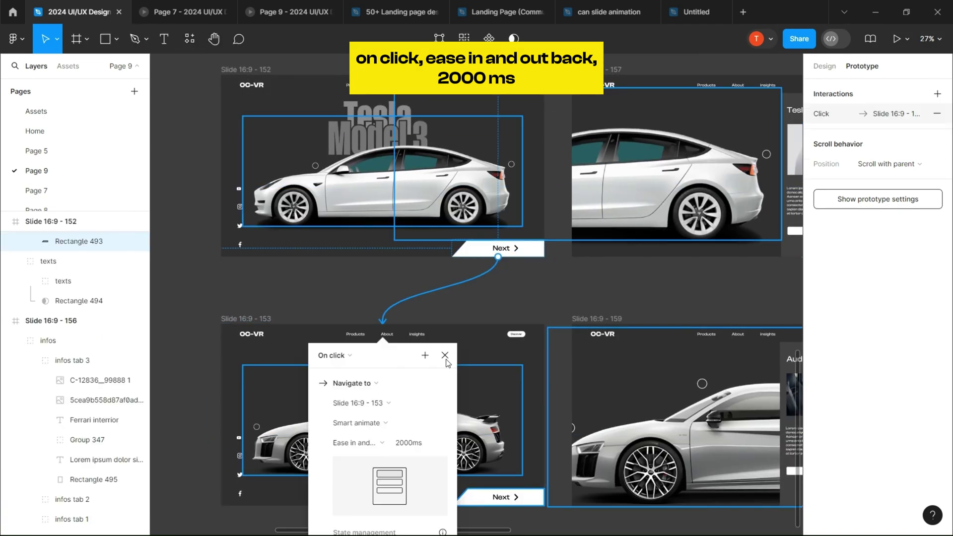
{"action": "key", "text": "Escape"}
Link the Audi slide's Next button back to the Ferrari slide to close the loop.
{"action": "double_click", "coordinate": [517, 499]}
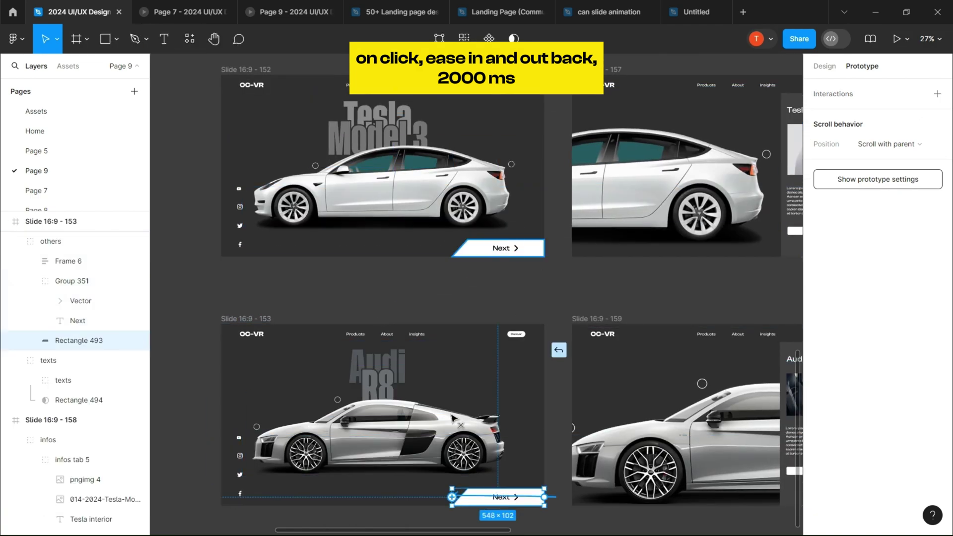
{"action": "scroll", "coordinate": [383, 209], "scroll_direction": "up", "scroll_amount": 5}
{"action": "left_click_drag", "start_coordinate": [452, 497], "coordinate": [387, 205]}
{"action": "scroll", "coordinate": [387, 204], "scroll_direction": "down", "scroll_amount": 2}
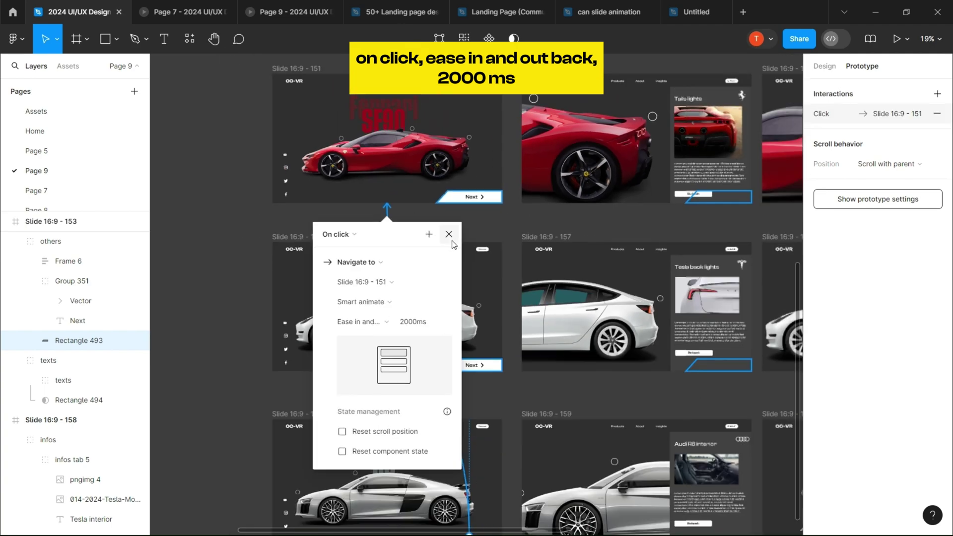
{"action": "left_click", "coordinate": [449, 235]}
{"action": "scroll", "coordinate": [452, 243], "scroll_direction": "down", "scroll_amount": 2}
{"action": "scroll", "coordinate": [512, 170], "scroll_direction": "up", "scroll_amount": 4}
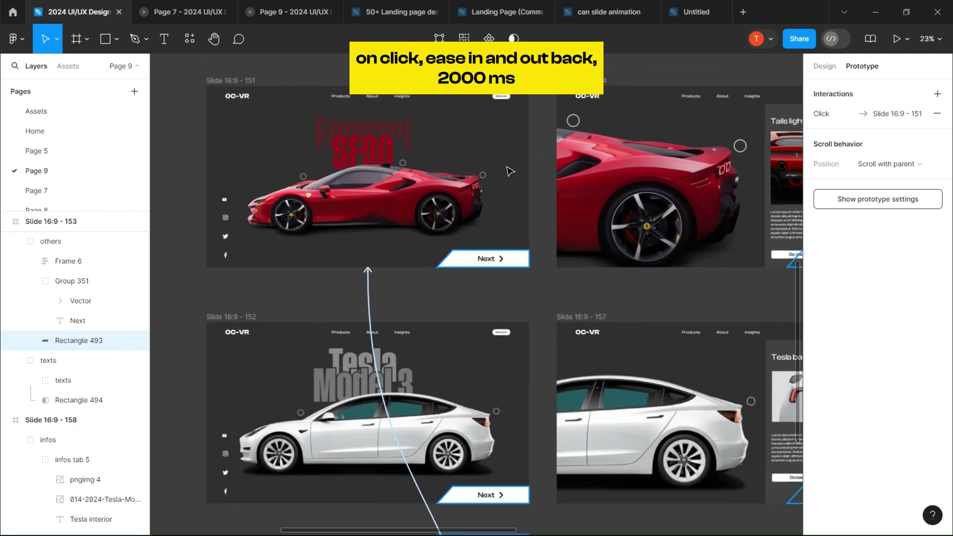
{"action": "scroll", "coordinate": [512, 169], "scroll_direction": "up", "scroll_amount": 5}
{"action": "scroll", "coordinate": [487, 198], "scroll_direction": "down", "scroll_amount": 4}
Link the first Ferrari hotspot to the tail-lights detail slide with ease out, 1500 ms.
{"action": "left_click", "coordinate": [445, 217]}
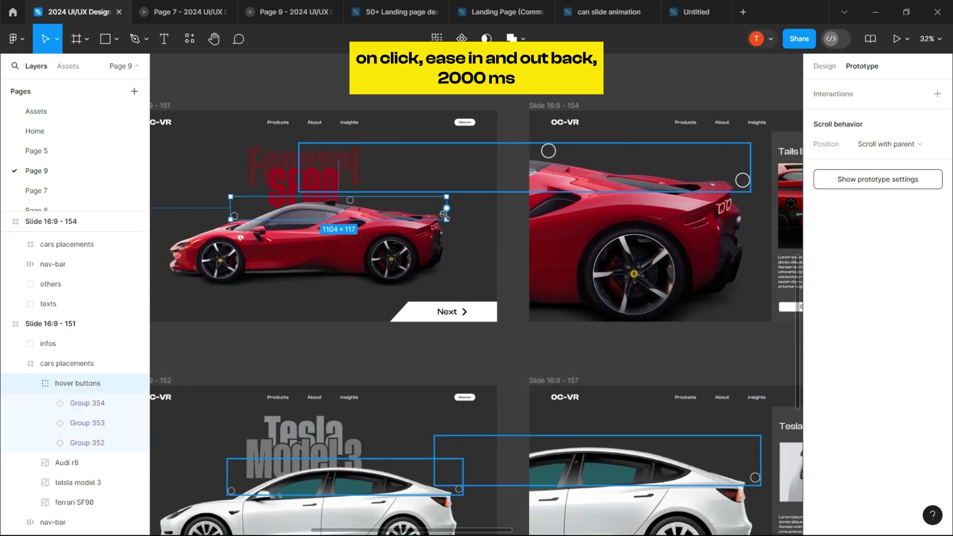
{"action": "left_click", "coordinate": [443, 217]}
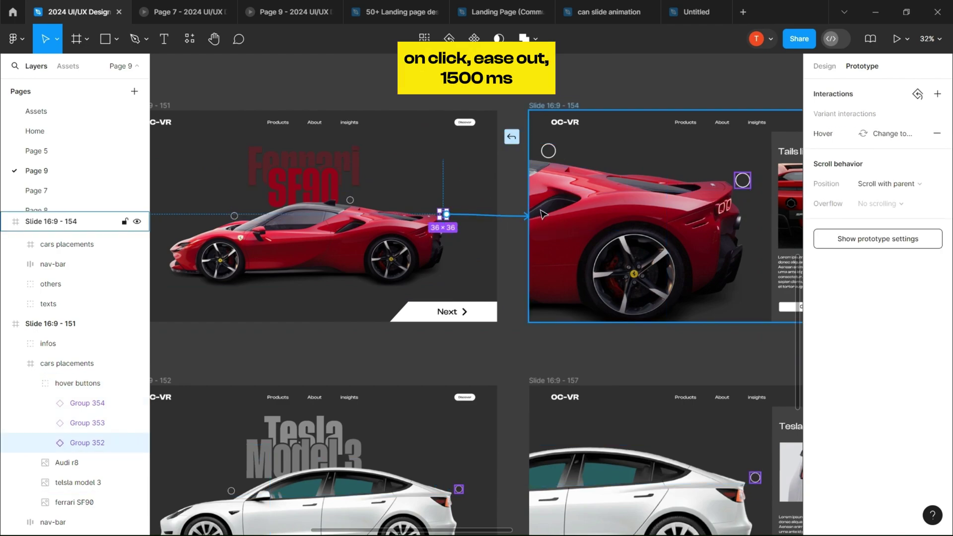
{"action": "left_click_drag", "start_coordinate": [543, 214], "coordinate": [542, 214]}
{"action": "left_click", "coordinate": [523, 335]}
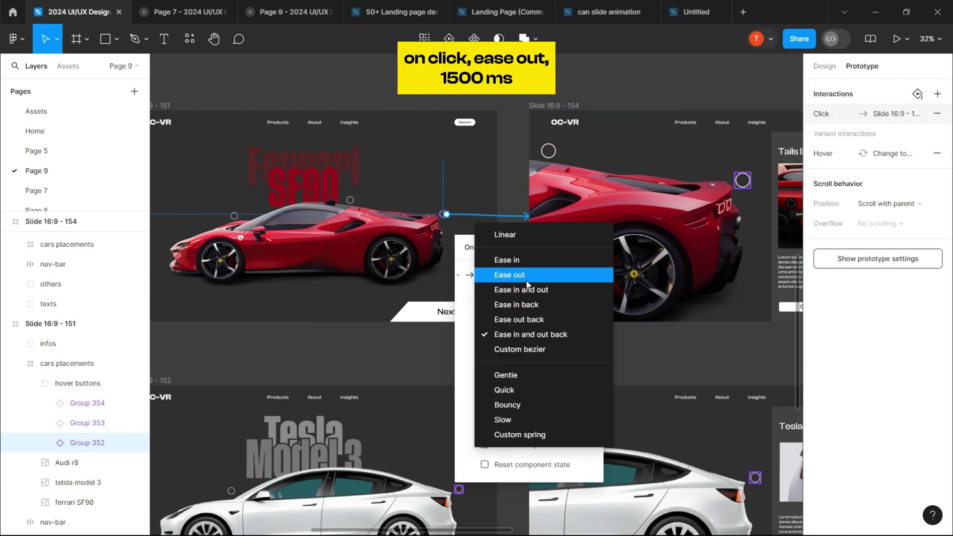
{"action": "left_click", "coordinate": [526, 281]}
{"action": "left_click", "coordinate": [550, 335]}
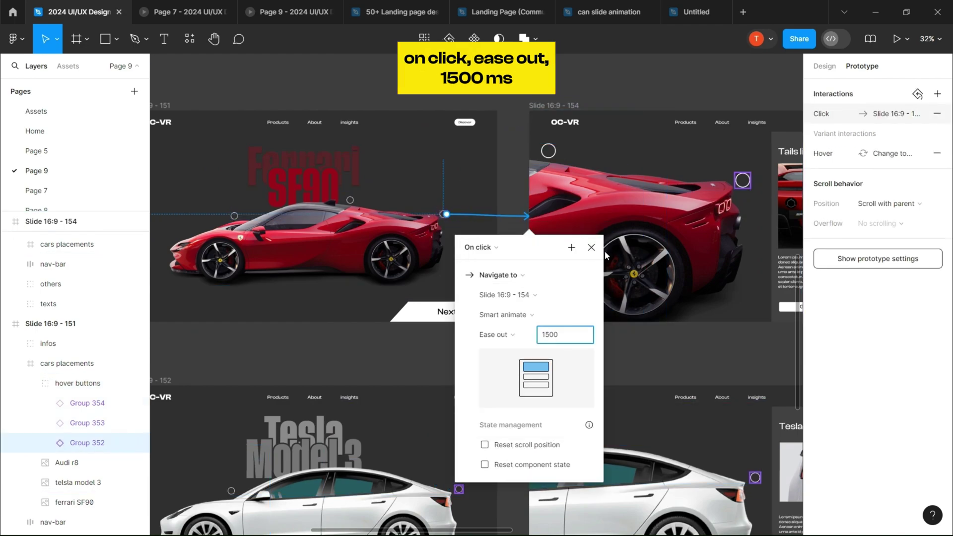
{"action": "key", "text": "Escape"}
Link the second and third Ferrari hotspots to the Ferrari top and interior detail slides.
{"action": "left_click", "coordinate": [352, 200]}
{"action": "scroll", "coordinate": [660, 198], "scroll_direction": "right", "scroll_amount": 5}
{"action": "left_click_drag", "start_coordinate": [658, 197], "coordinate": [621, 209]}
{"action": "scroll", "coordinate": [239, 246], "scroll_direction": "down", "scroll_amount": 5}
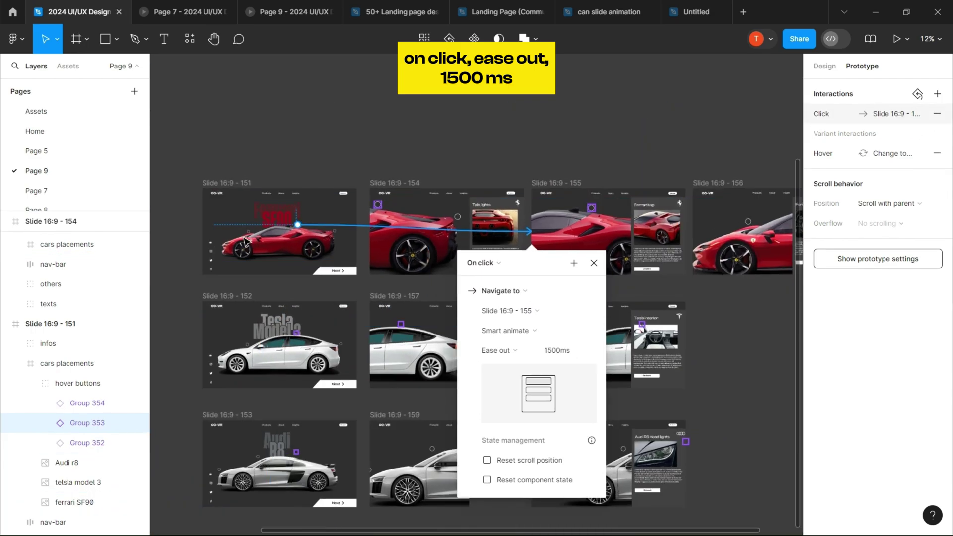
{"action": "scroll", "coordinate": [237, 247], "scroll_direction": "up", "scroll_amount": 5}
{"action": "left_click_drag", "start_coordinate": [237, 246], "coordinate": [521, 231]}
{"action": "scroll", "coordinate": [521, 230], "scroll_direction": "down", "scroll_amount": 5}
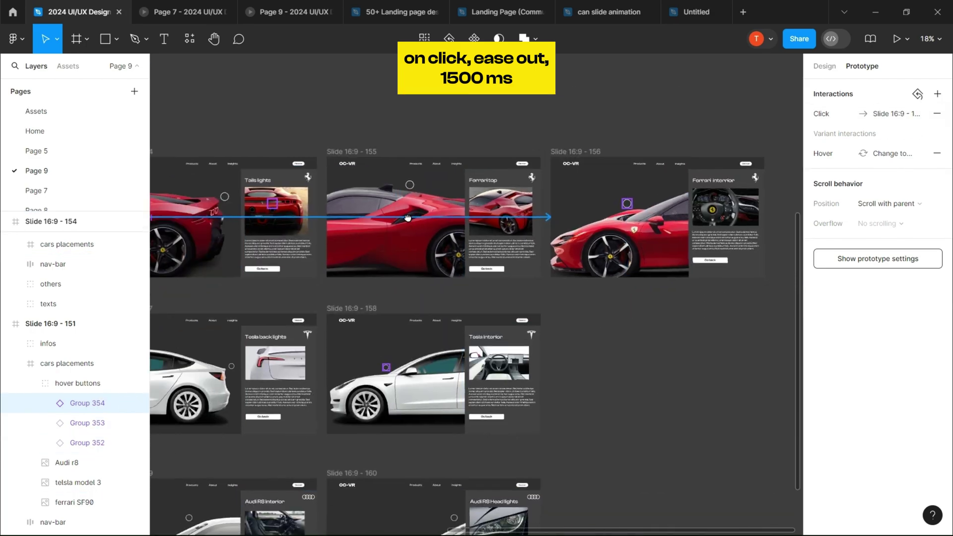
{"action": "left_click", "coordinate": [222, 246]}
{"action": "left_click", "coordinate": [607, 285]}
{"action": "scroll", "coordinate": [546, 248], "scroll_direction": "up", "scroll_amount": 2}
Link the Ferrari top slide's Go back button to the Ferrari main slide.
{"action": "left_click", "coordinate": [510, 255]}
{"action": "scroll", "coordinate": [510, 256], "scroll_direction": "right", "scroll_amount": 5}
{"action": "left_click", "coordinate": [554, 236]}
{"action": "left_click_drag", "start_coordinate": [550, 234], "coordinate": [258, 174]}
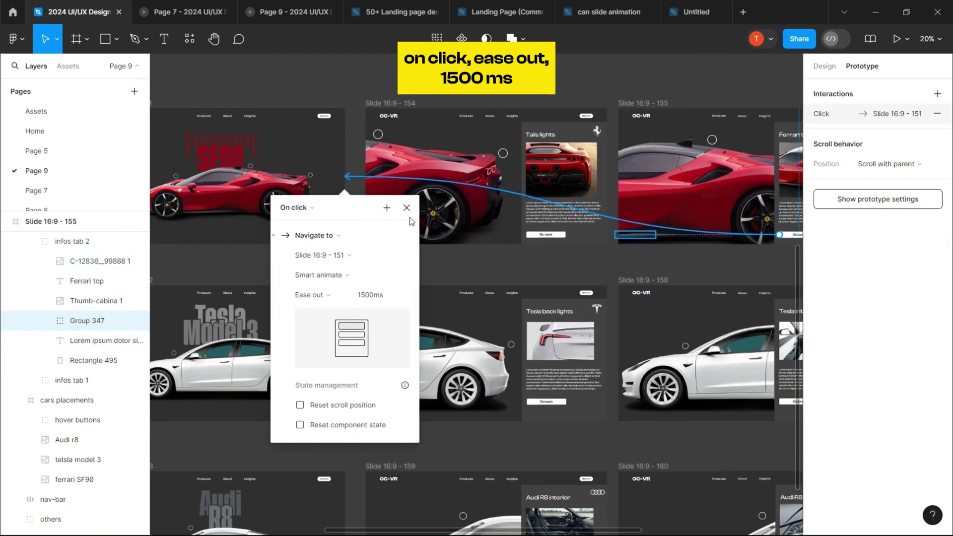
{"action": "scroll", "coordinate": [713, 243], "scroll_direction": "down", "scroll_amount": 2}
{"action": "left_click", "coordinate": [713, 243]}
{"action": "scroll", "coordinate": [184, 219], "scroll_direction": "up", "scroll_amount": 5}
Link a Tesla hotspot to the Tesla interior slide and check the Tesla Go back buttons.
{"action": "left_click", "coordinate": [186, 327]}
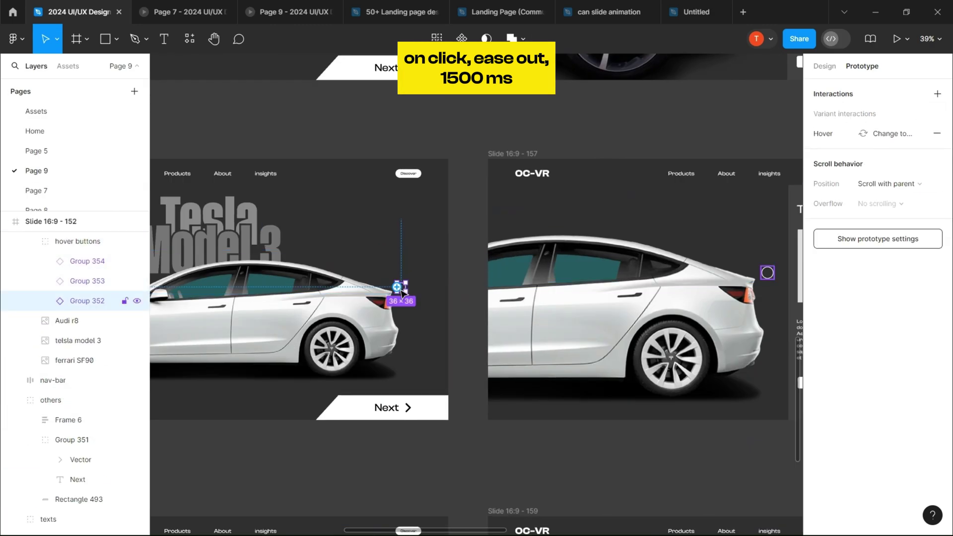
{"action": "left_click", "coordinate": [844, 110]}
{"action": "scroll", "coordinate": [497, 298], "scroll_direction": "right", "scroll_amount": 5}
{"action": "left_click_drag", "start_coordinate": [701, 287], "coordinate": [701, 287]}
{"action": "scroll", "coordinate": [497, 270], "scroll_direction": "down", "scroll_amount": 3}
{"action": "left_click", "coordinate": [457, 340]}
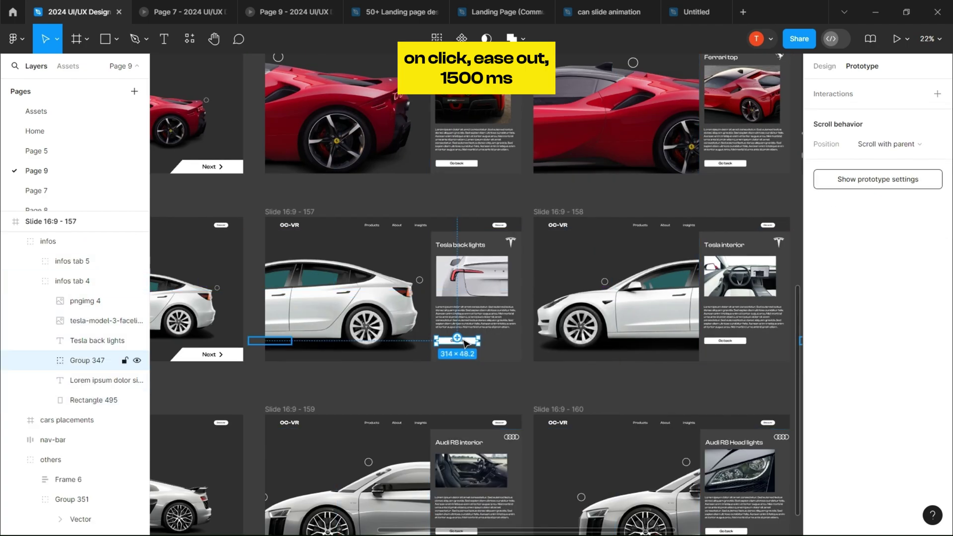
{"action": "left_click", "coordinate": [725, 336]}
{"action": "scroll", "coordinate": [224, 321], "scroll_direction": "down", "scroll_amount": 3}
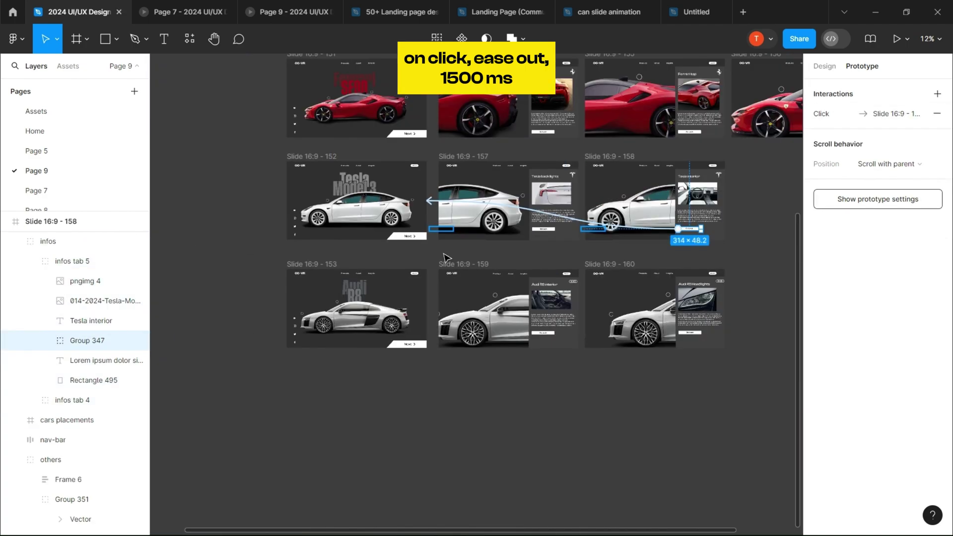
{"action": "scroll", "coordinate": [307, 297], "scroll_direction": "up", "scroll_amount": 2}
Link an Audi hotspot to its detail slide and the interior Go back button to the Audi slide.
{"action": "left_click", "coordinate": [308, 297]}
{"action": "left_click_drag", "start_coordinate": [533, 291], "coordinate": [532, 295]}
{"action": "left_click", "coordinate": [457, 312]}
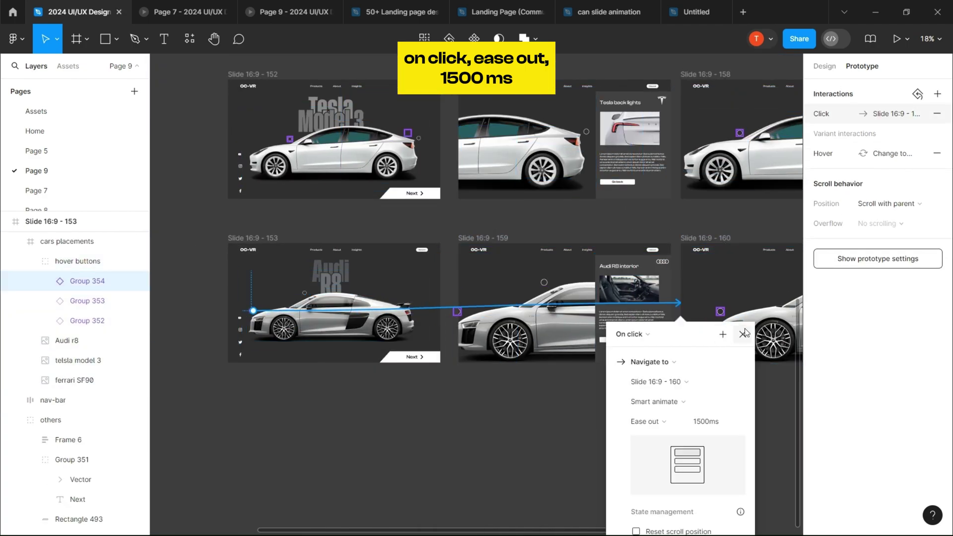
{"action": "scroll", "coordinate": [459, 310], "scroll_direction": "up", "scroll_amount": 5}
{"action": "left_click_drag", "start_coordinate": [460, 309], "coordinate": [795, 317]}
{"action": "left_click", "coordinate": [496, 376]}
{"action": "scroll", "coordinate": [497, 376], "scroll_direction": "down", "scroll_amount": 5}
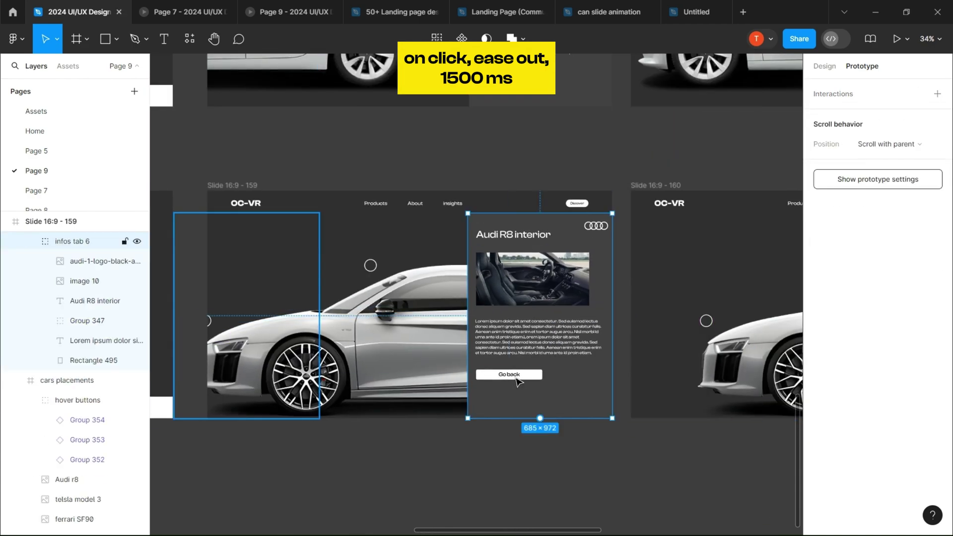
{"action": "left_click", "coordinate": [684, 371]}
{"action": "left_click_drag", "start_coordinate": [697, 348], "coordinate": [447, 348]}
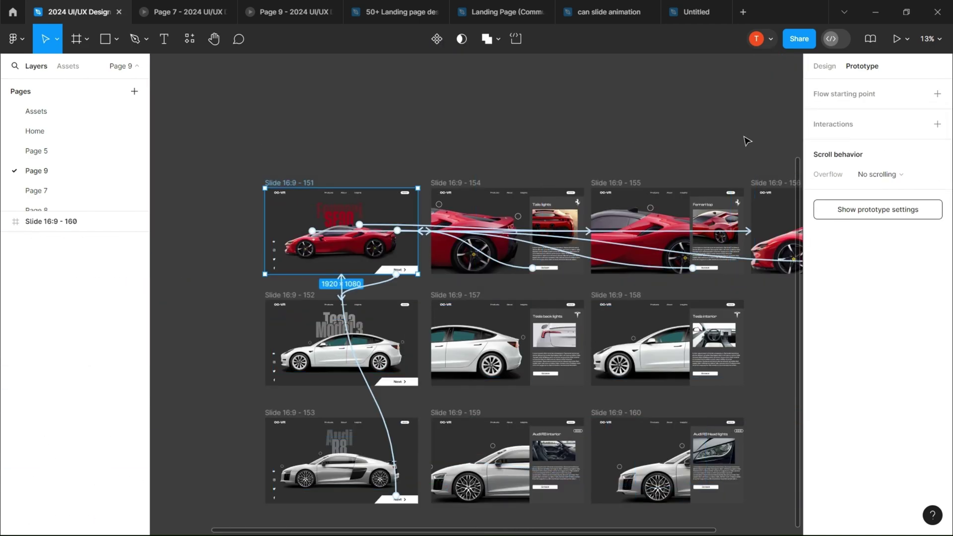